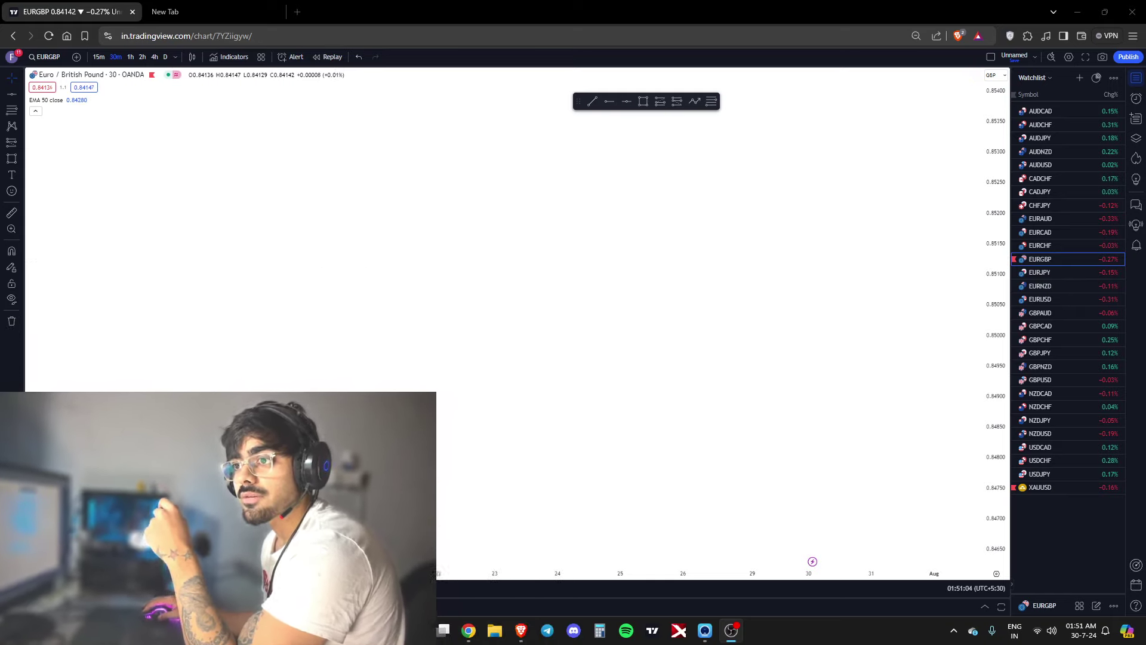
Draw a zigzag path on the blank EURGBP chart with rising highs and lows, a double top, a lower high and a final drop
click(289, 227)
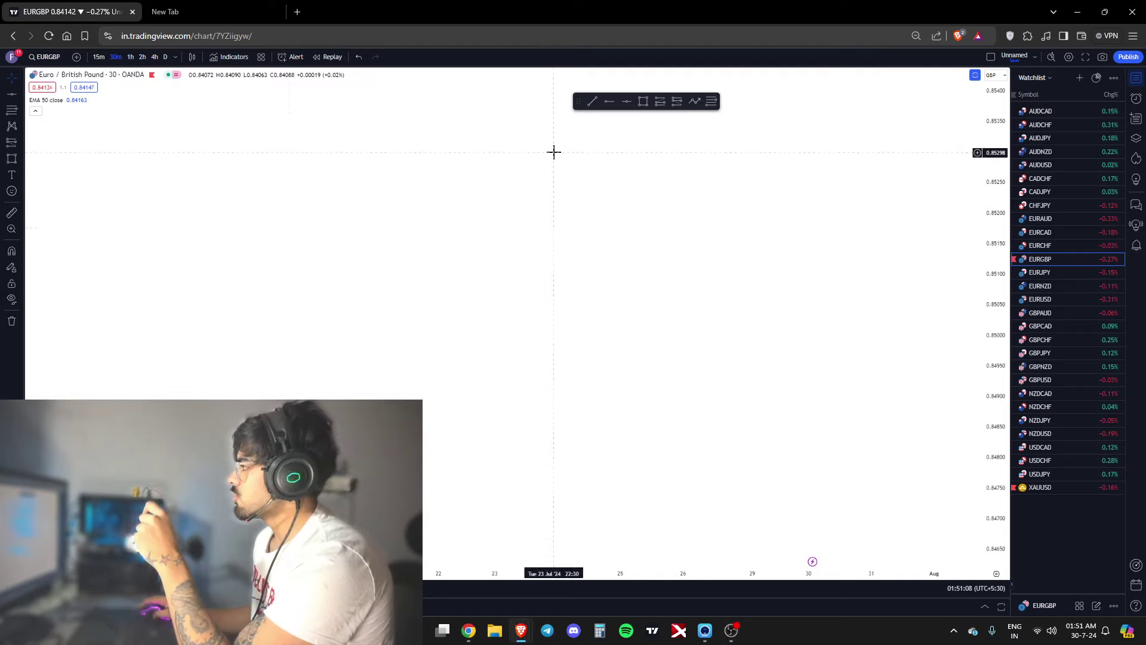
click(692, 103)
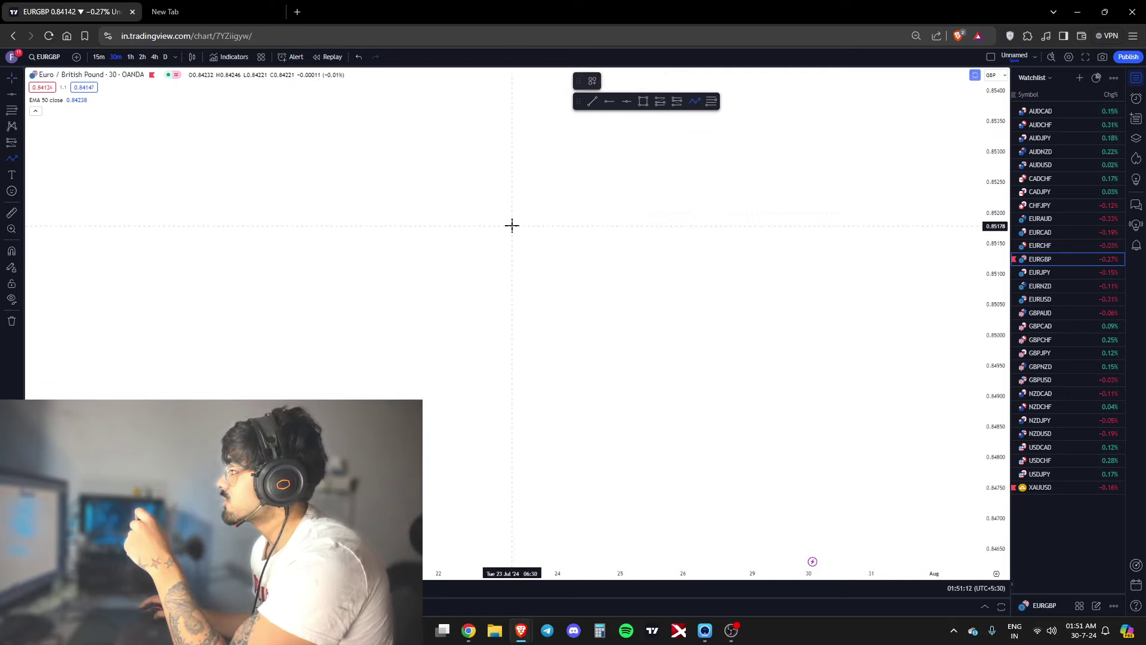
click(285, 417)
click(334, 332)
click(358, 378)
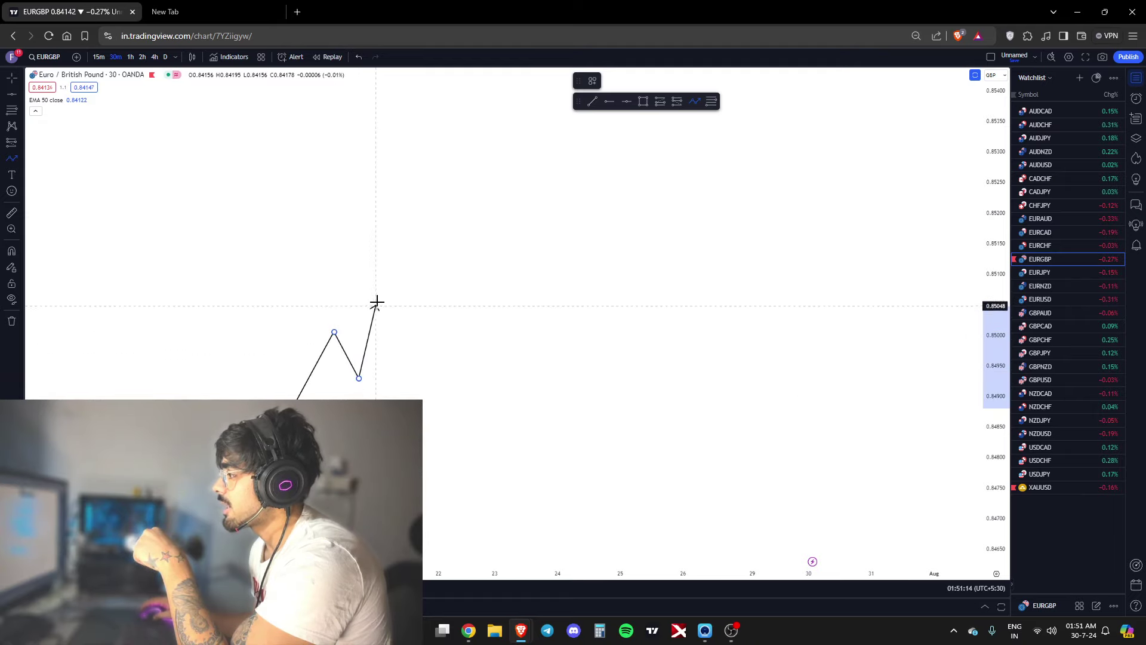
click(380, 294)
click(394, 332)
click(410, 281)
click(422, 309)
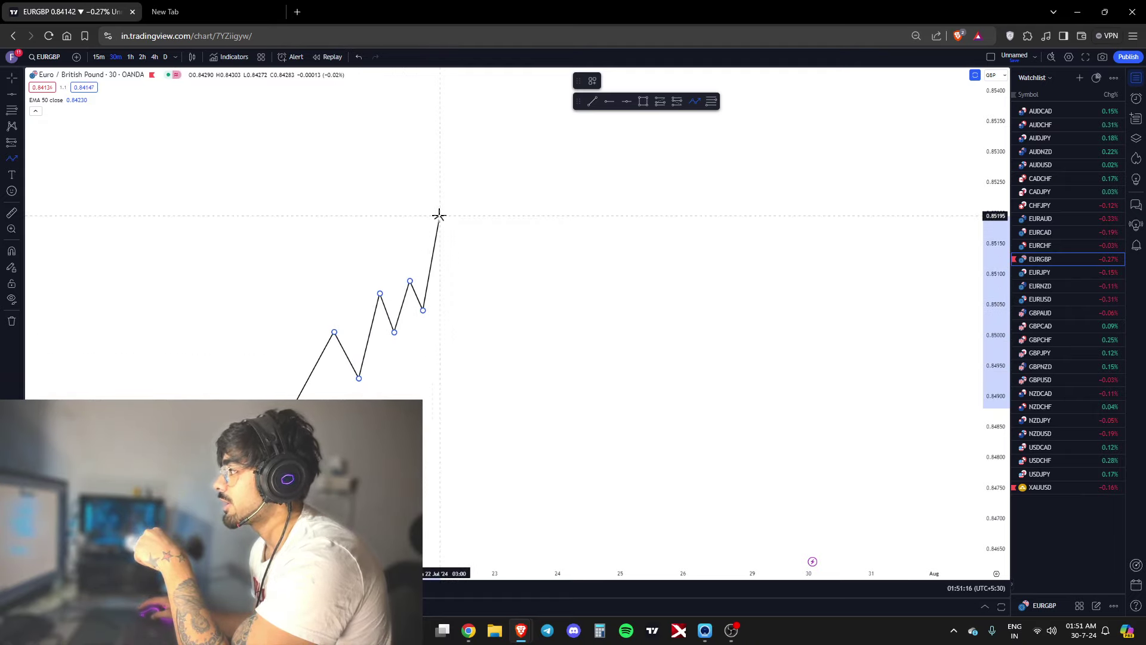
click(440, 221)
click(445, 242)
click(453, 219)
click(458, 273)
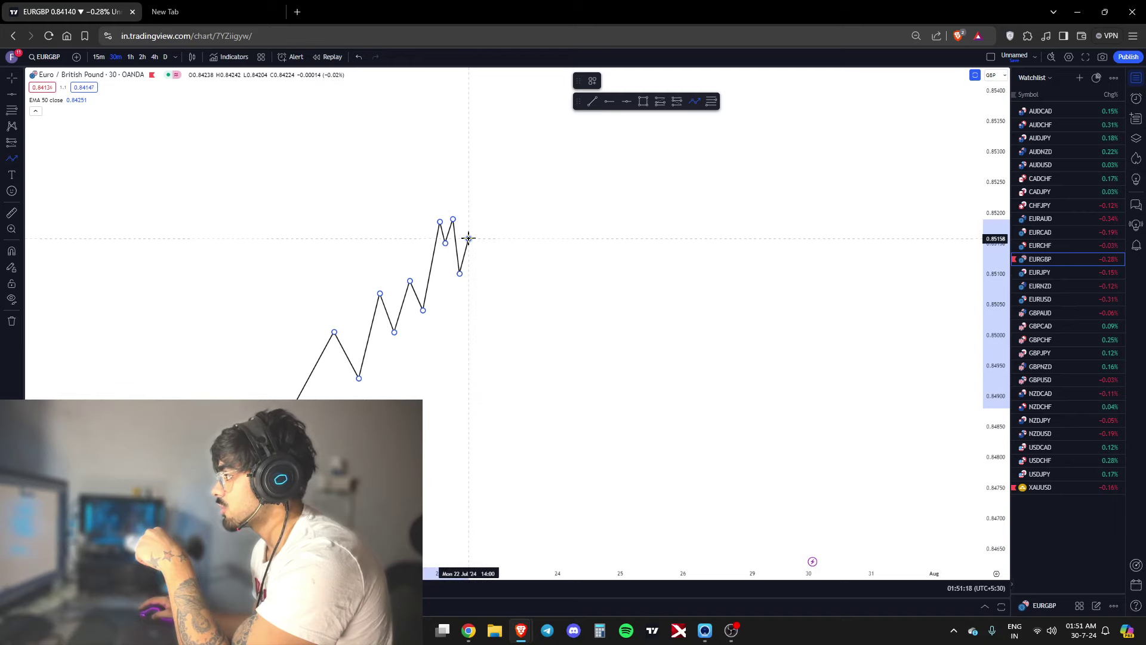
click(469, 239)
double_click(486, 323)
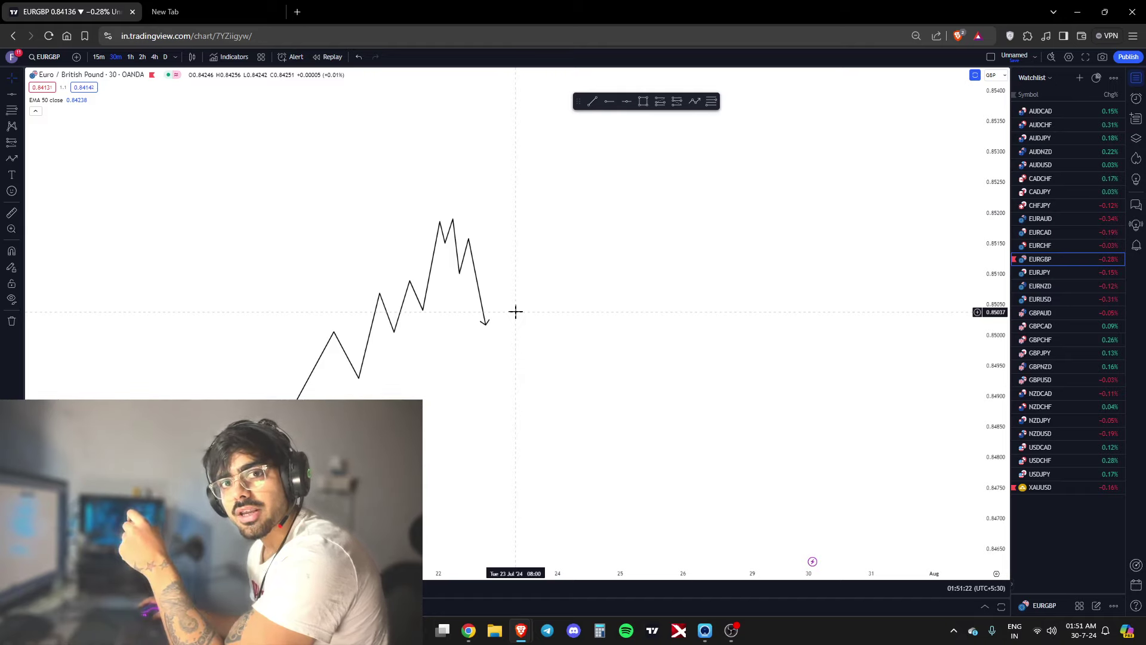
click(694, 101)
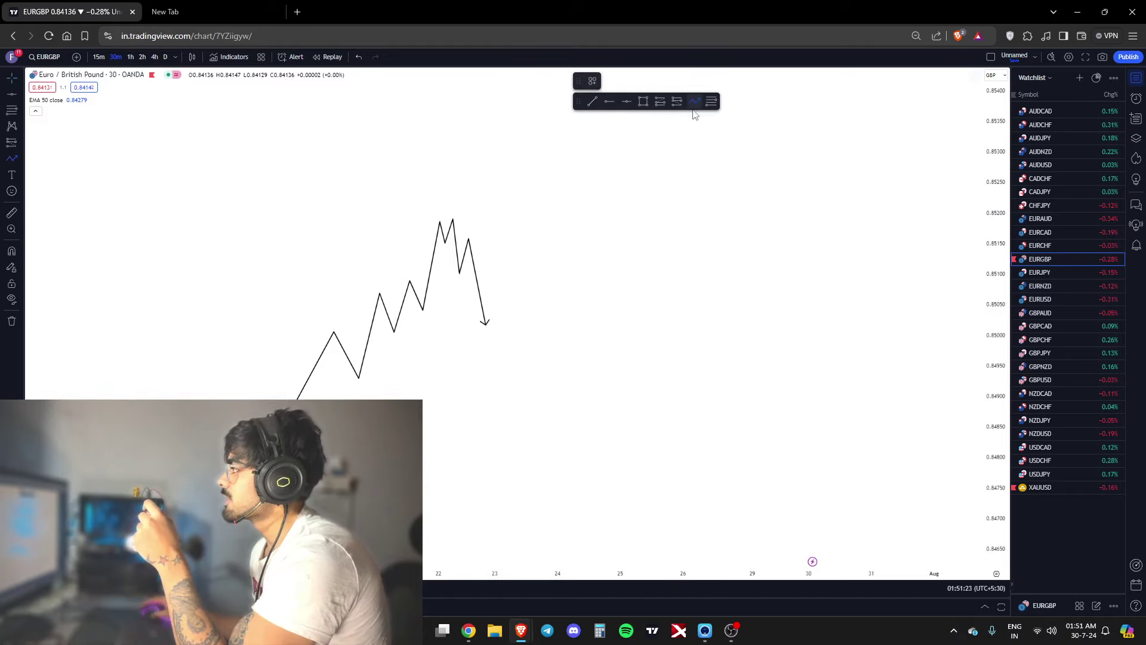
click(353, 397)
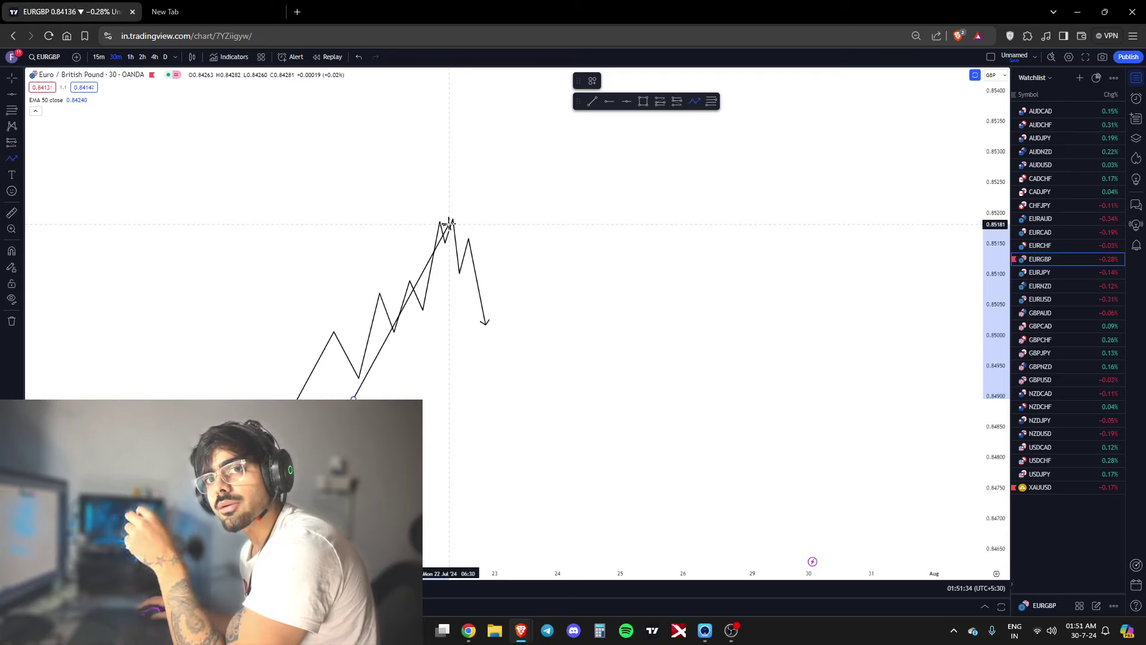
key(Escape)
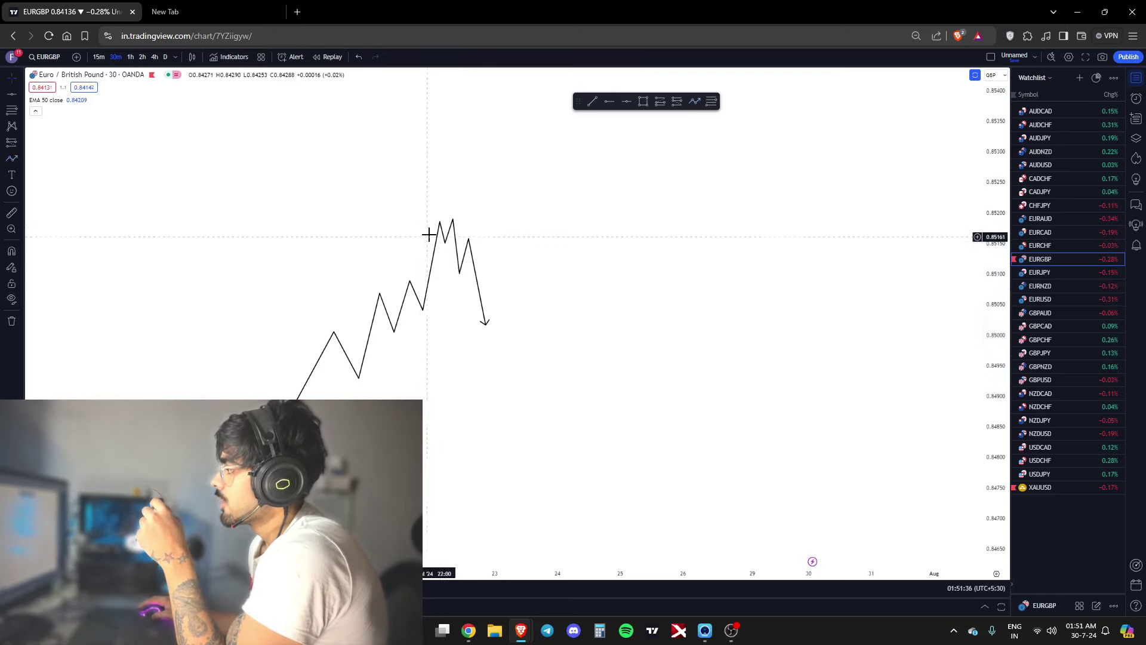
Draw a thin rectangle zone across the double top's neckline at about 0.8515, reaching past the lower high
click(642, 101)
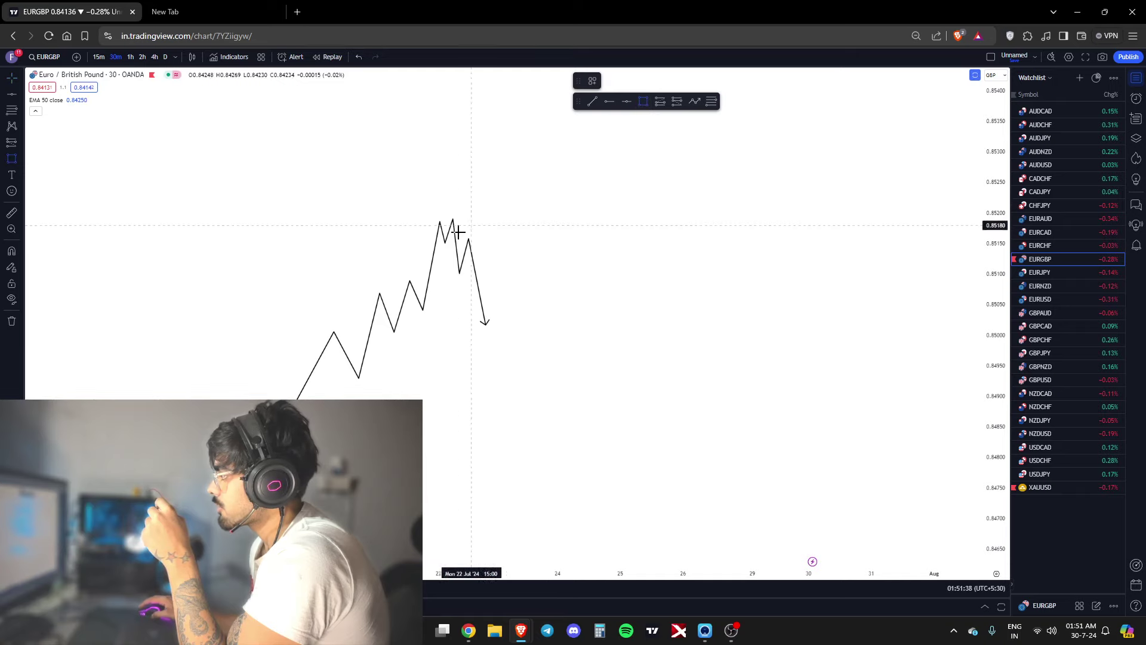
click(429, 240)
click(502, 244)
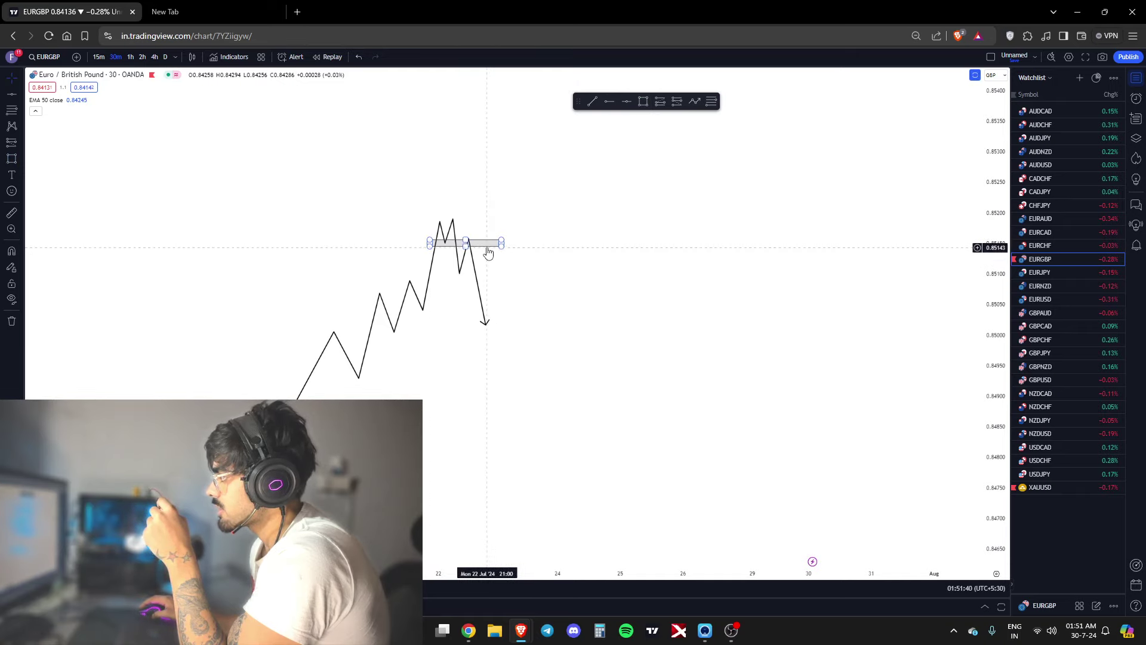
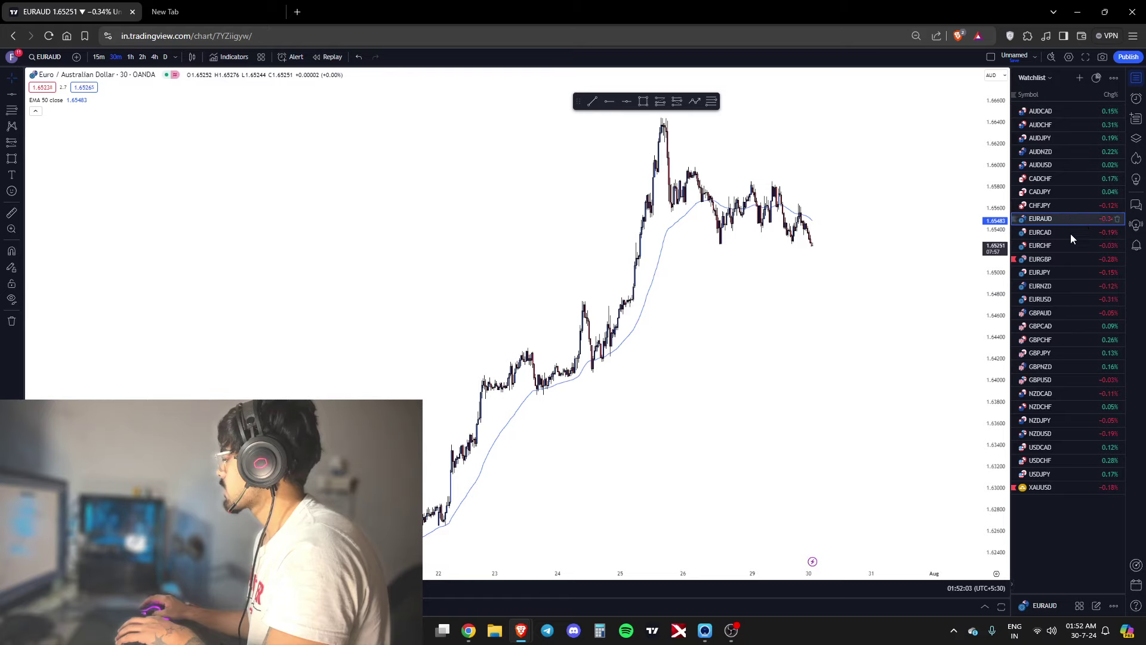
Open the EURUSD chart and delete both short-position drawings between the two grey zones
click(1062, 299)
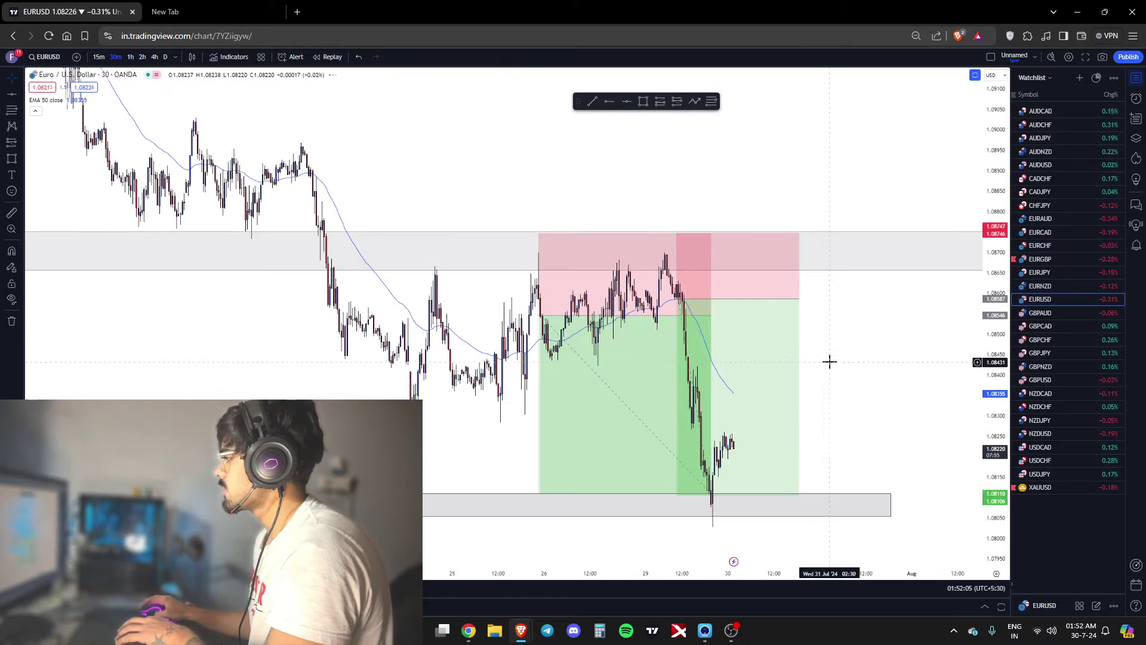
scroll(850, 360, up, 2)
click(647, 289)
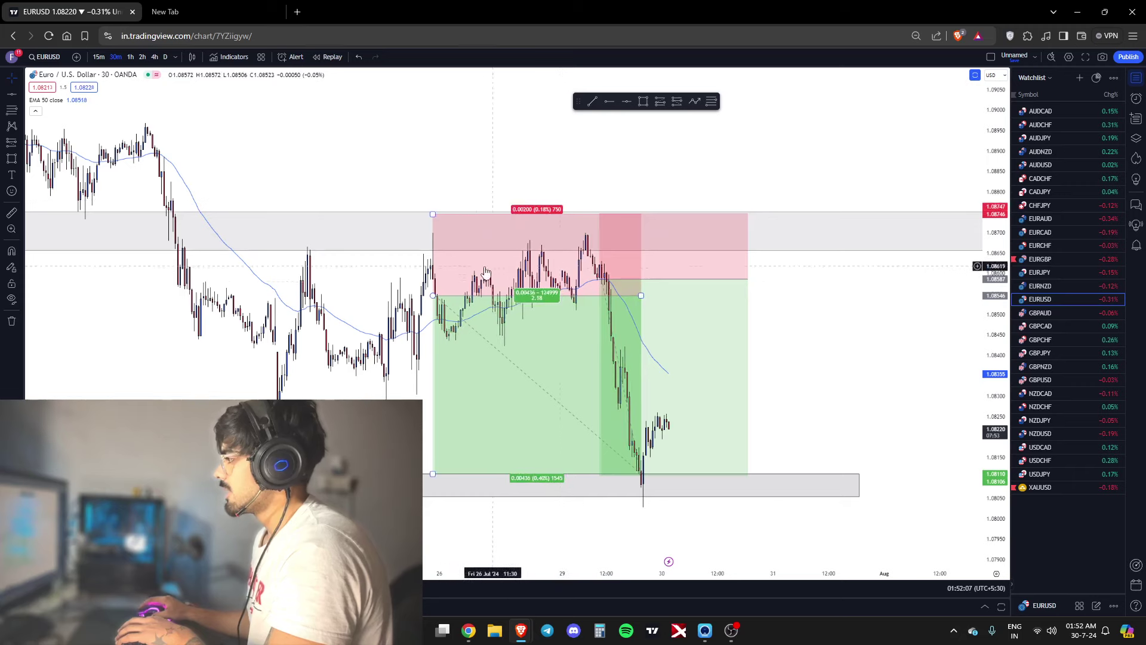
drag(599, 279, 608, 321)
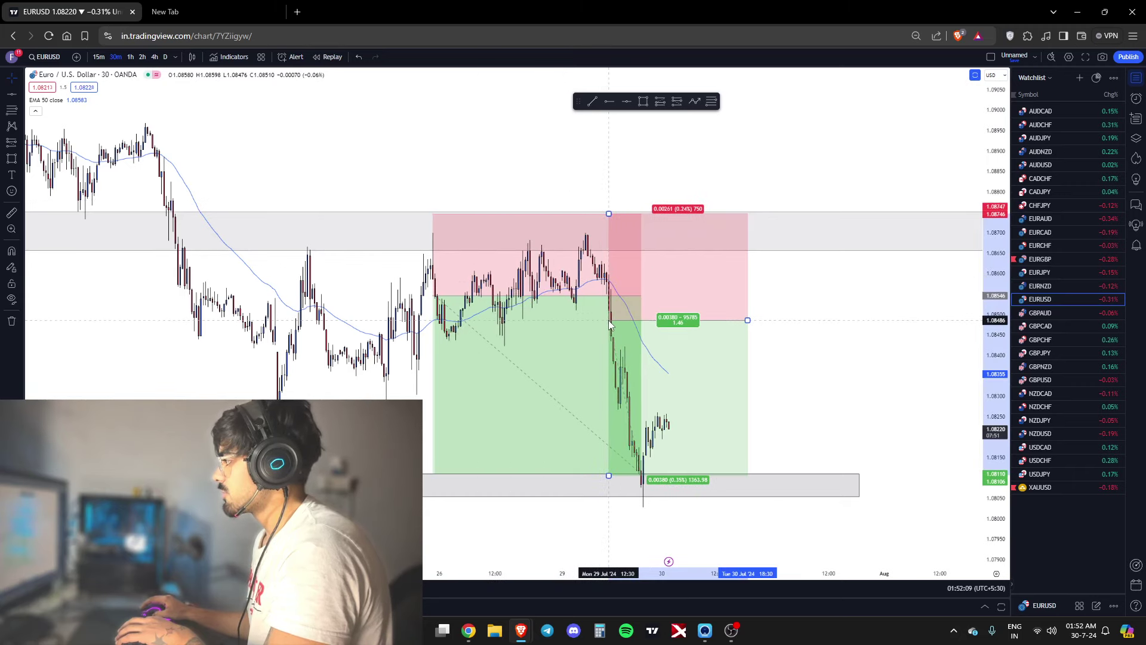
click(632, 327)
key(Delete)
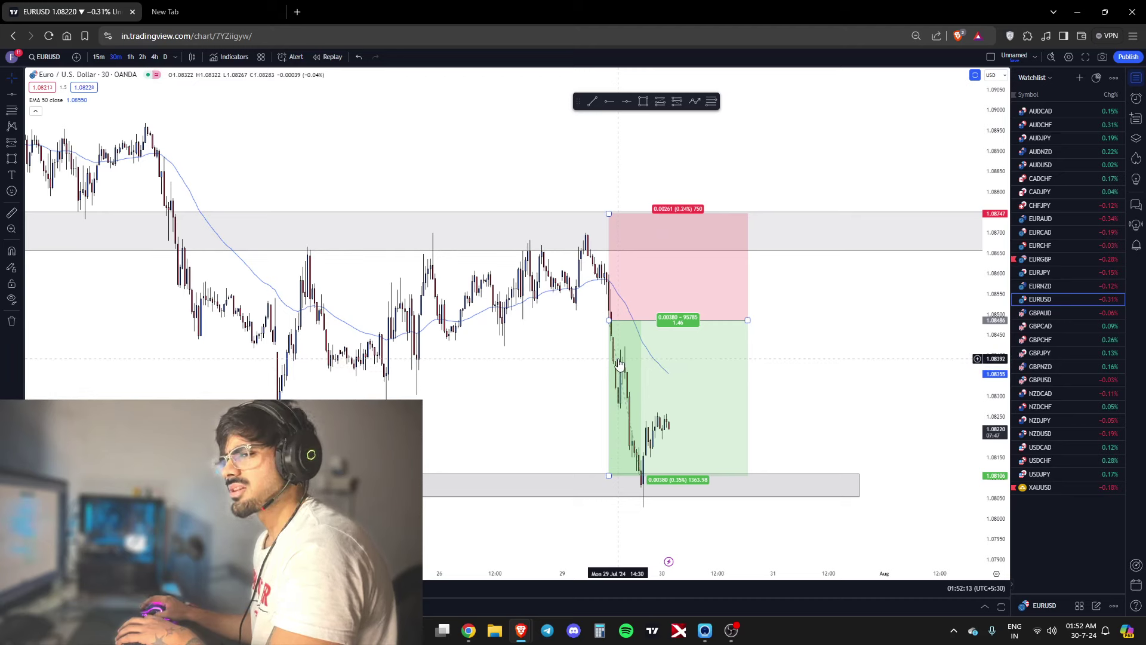
key(Delete)
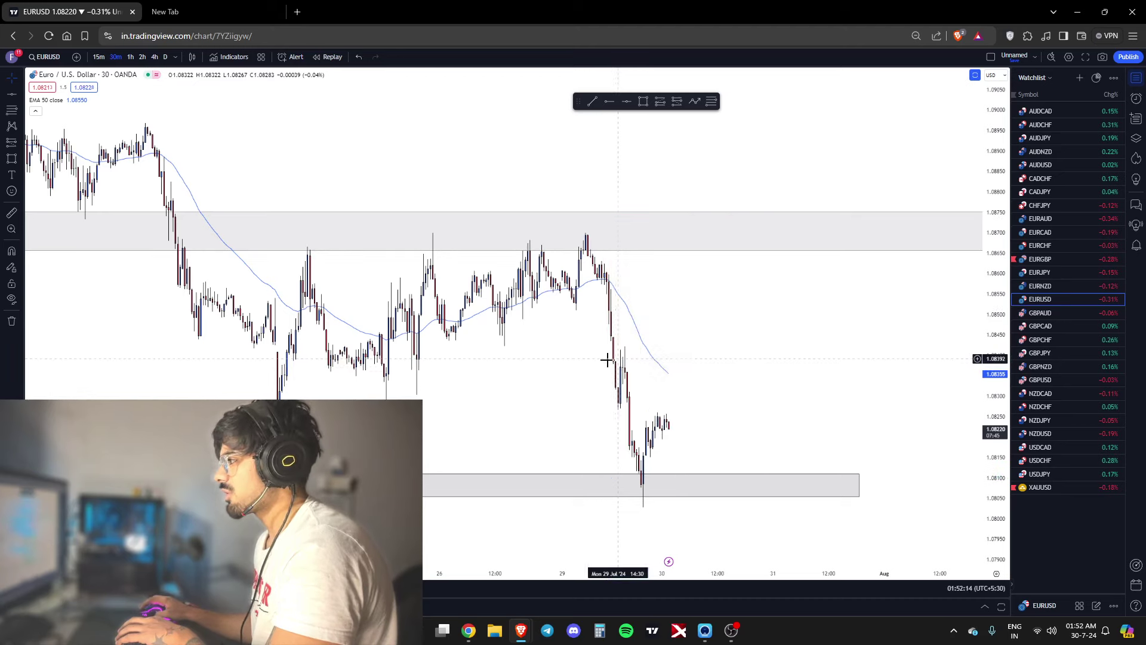
Switch the EURUSD chart to the daily timeframe and remove all remaining drawings from it
click(165, 57)
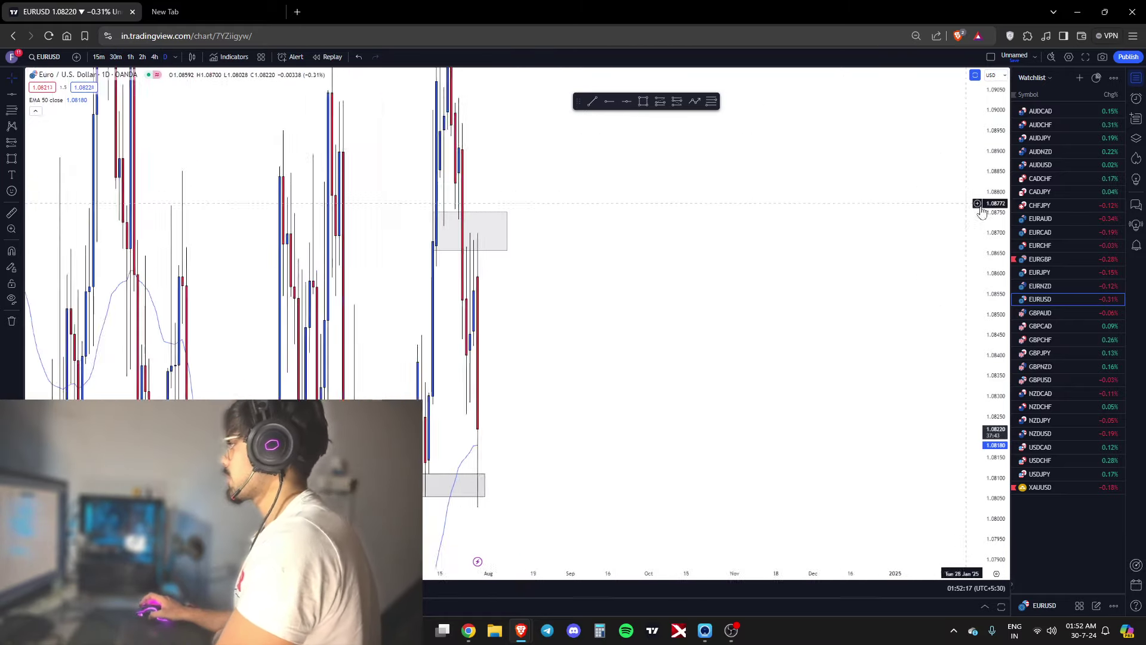
scroll(776, 337, up, 4)
drag(438, 345, 842, 356)
scroll(842, 355, up, 3)
drag(994, 251, 993, 487)
drag(657, 398, 713, 388)
right_click(582, 214)
click(630, 406)
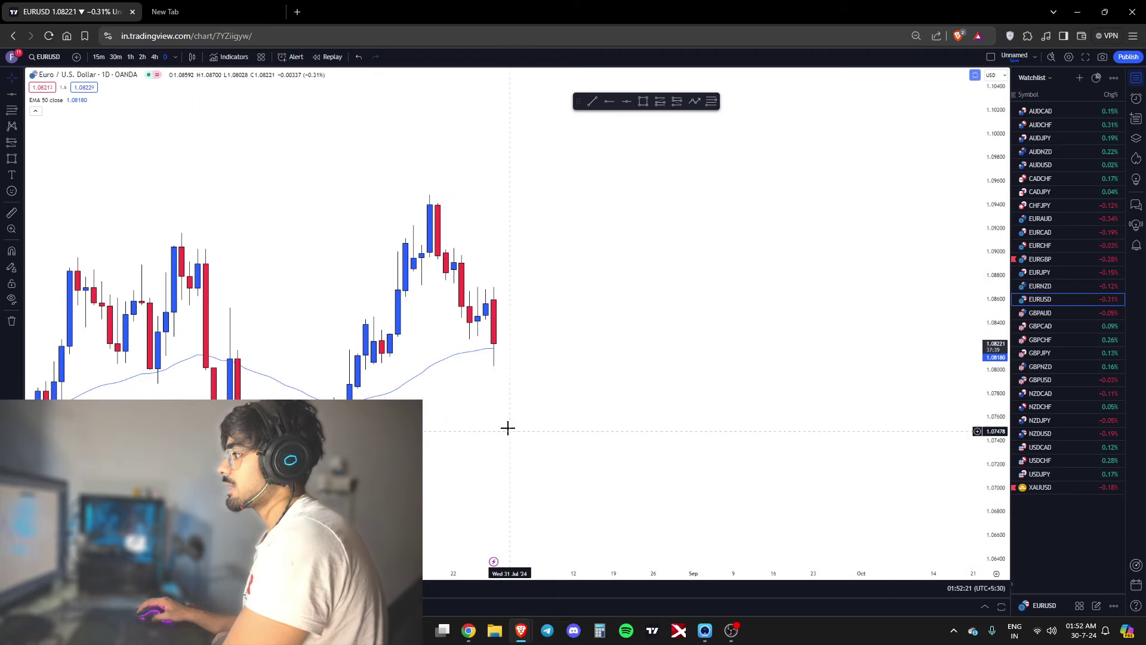
drag(507, 427, 586, 341)
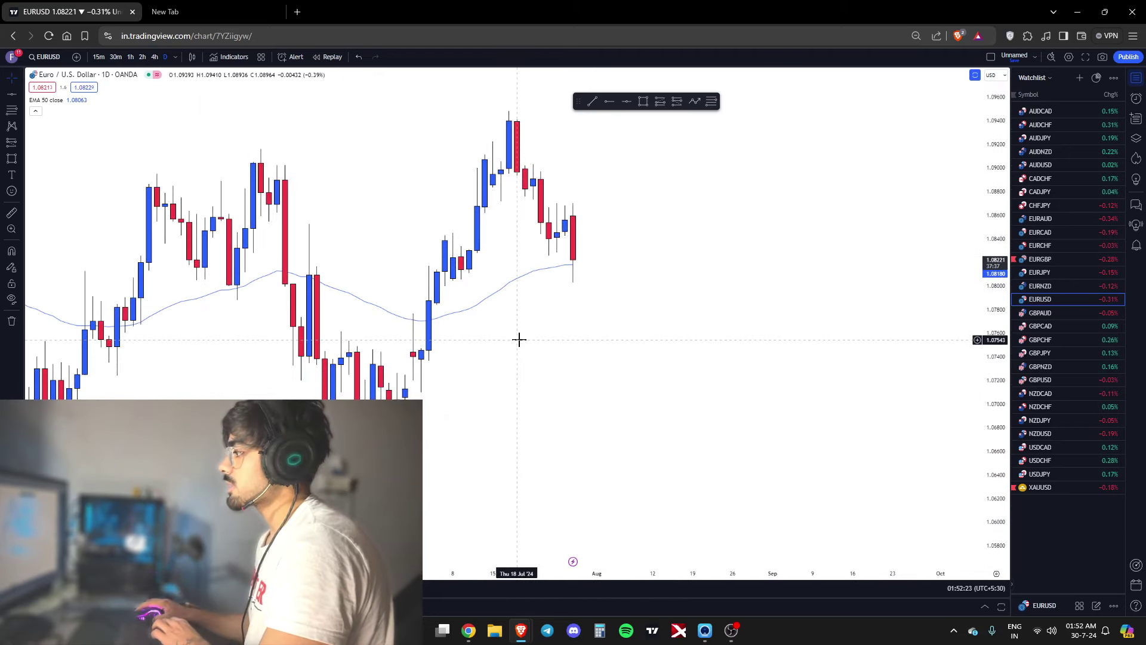
Draw a short horizontal trend line at about 1.0858 across the body tops of the small peak between the two swing lows
click(592, 101)
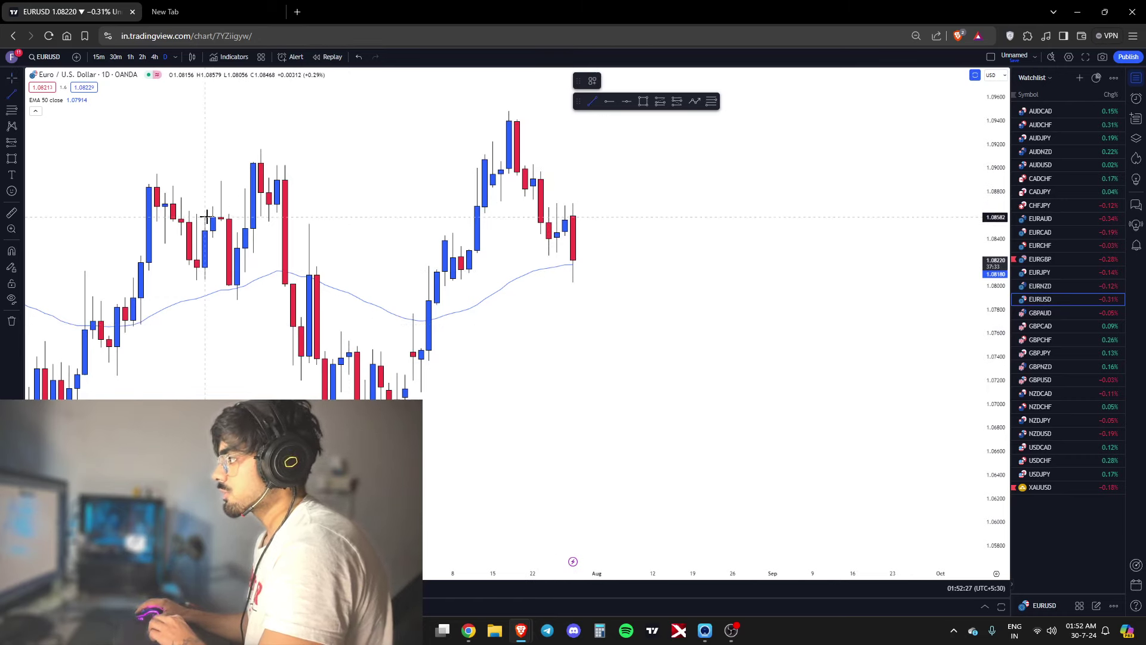
click(258, 217)
click(224, 192)
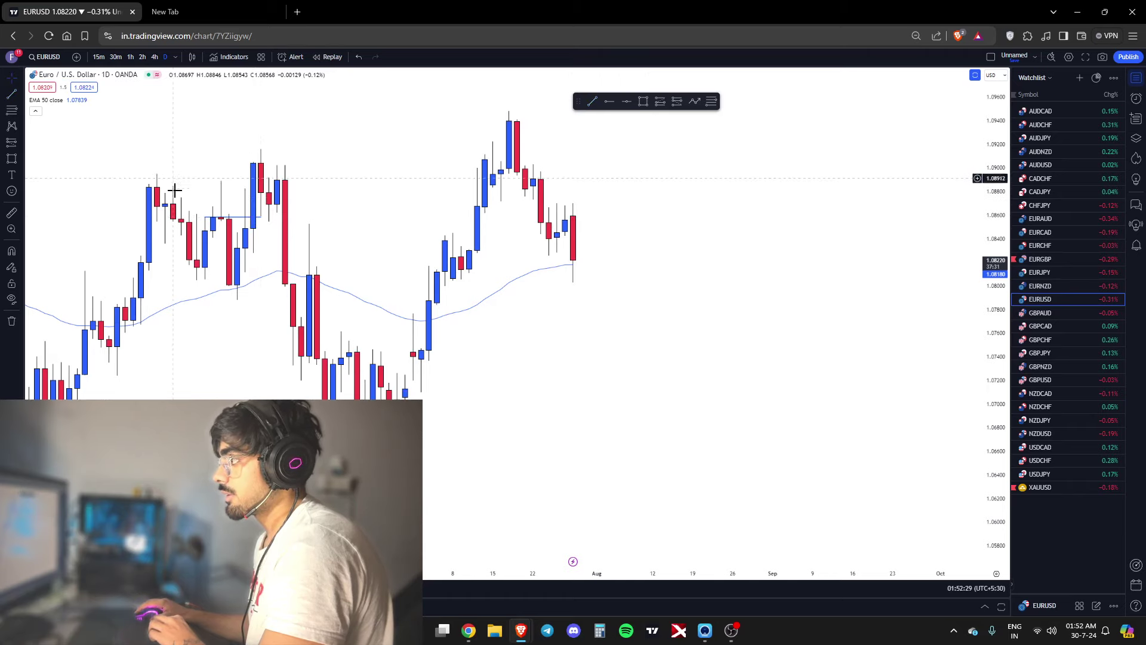
Trace the swing with a path from the high near 1.0880 down to the first low, up to the small peak and down to the second low
click(694, 101)
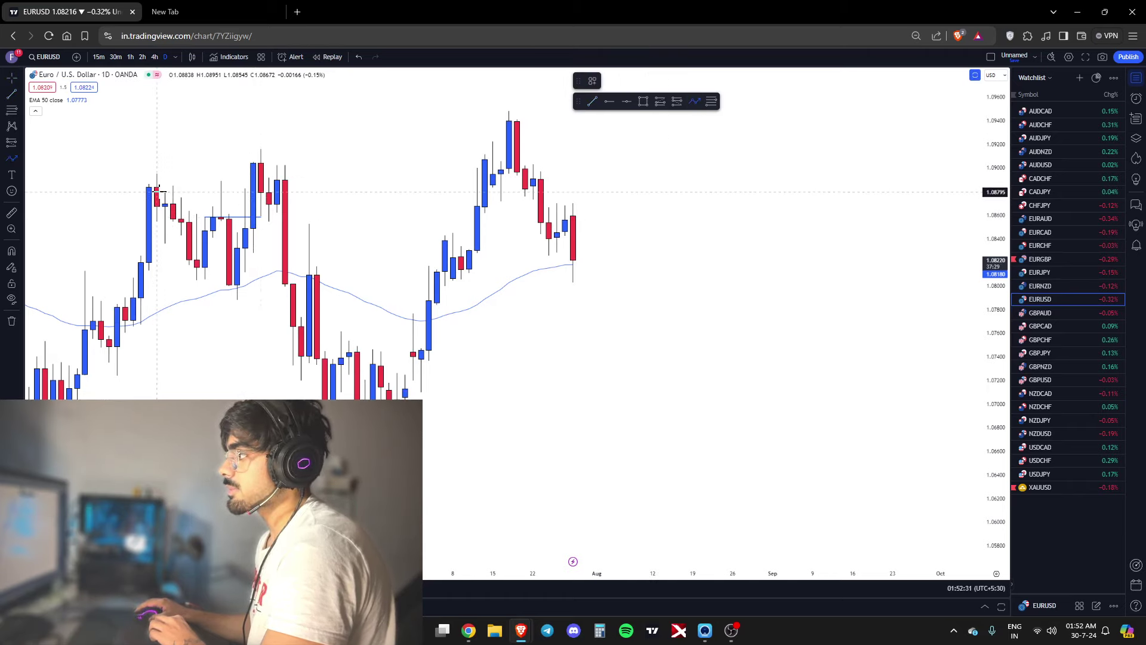
click(157, 191)
click(197, 278)
click(221, 217)
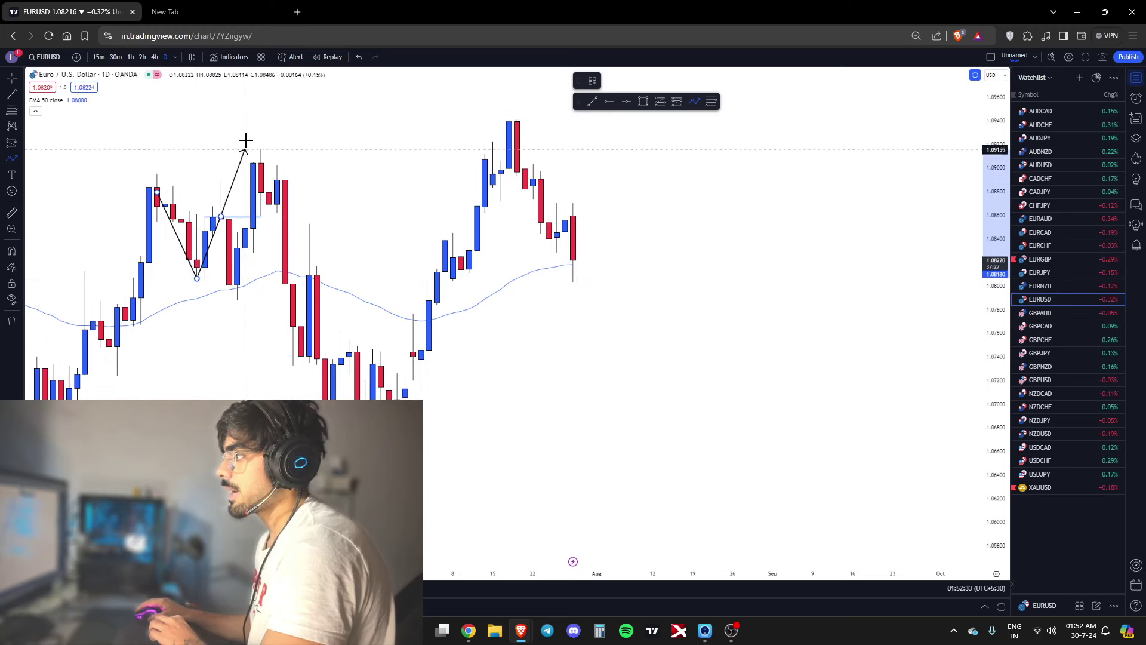
click(235, 289)
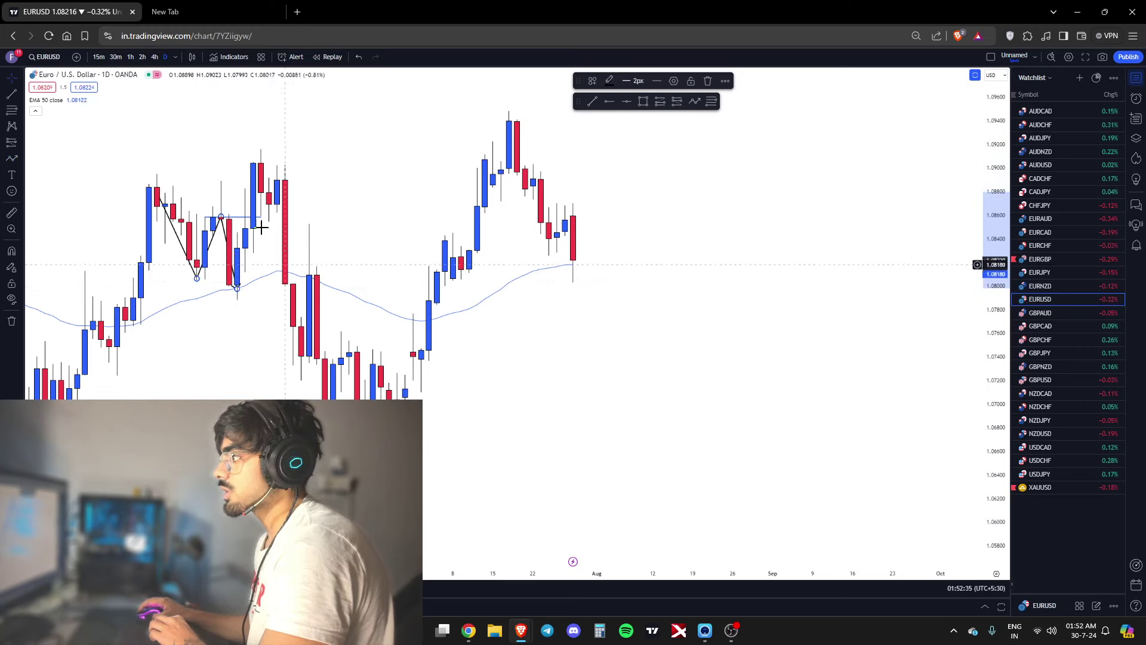
Move the horizontal line through successive swing levels at about 1.0863, 1.0809, 1.0741 and 1.0701, ending at 1.0881 beside the latest peak
mouse_move(261, 218)
mouse_down()
mouse_move(304, 217)
mouse_move(296, 164)
mouse_move(302, 206)
mouse_move(277, 211)
mouse_up()
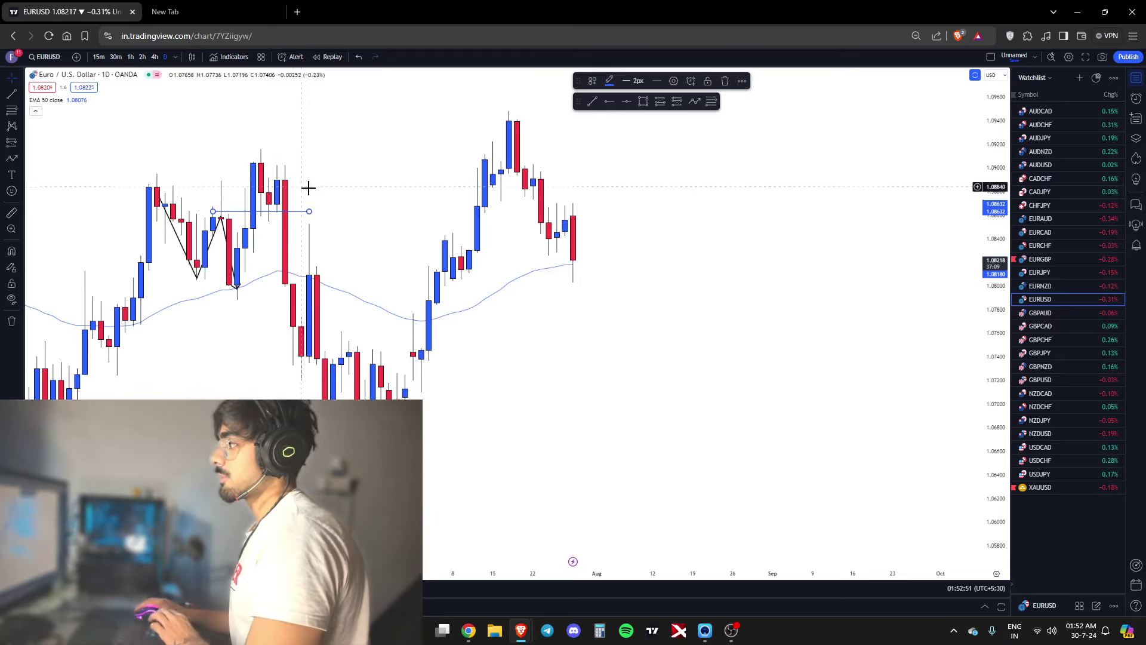
mouse_move(304, 216)
mouse_down()
mouse_move(353, 275)
mouse_move(369, 276)
mouse_up()
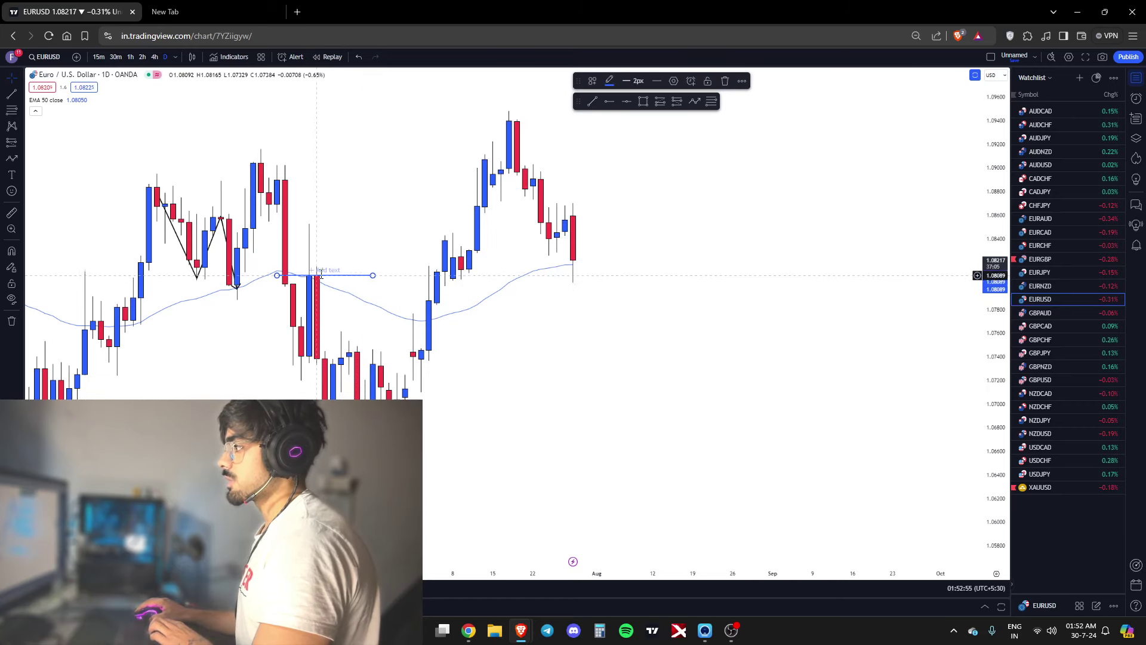
drag(345, 277, 346, 356)
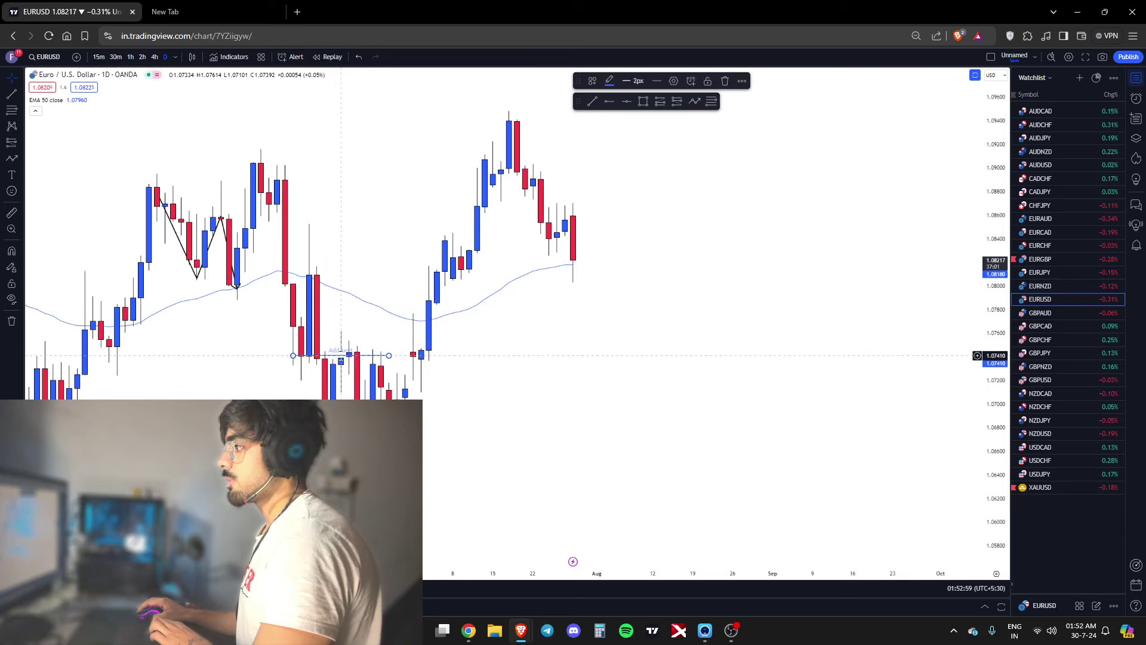
drag(369, 356, 387, 405)
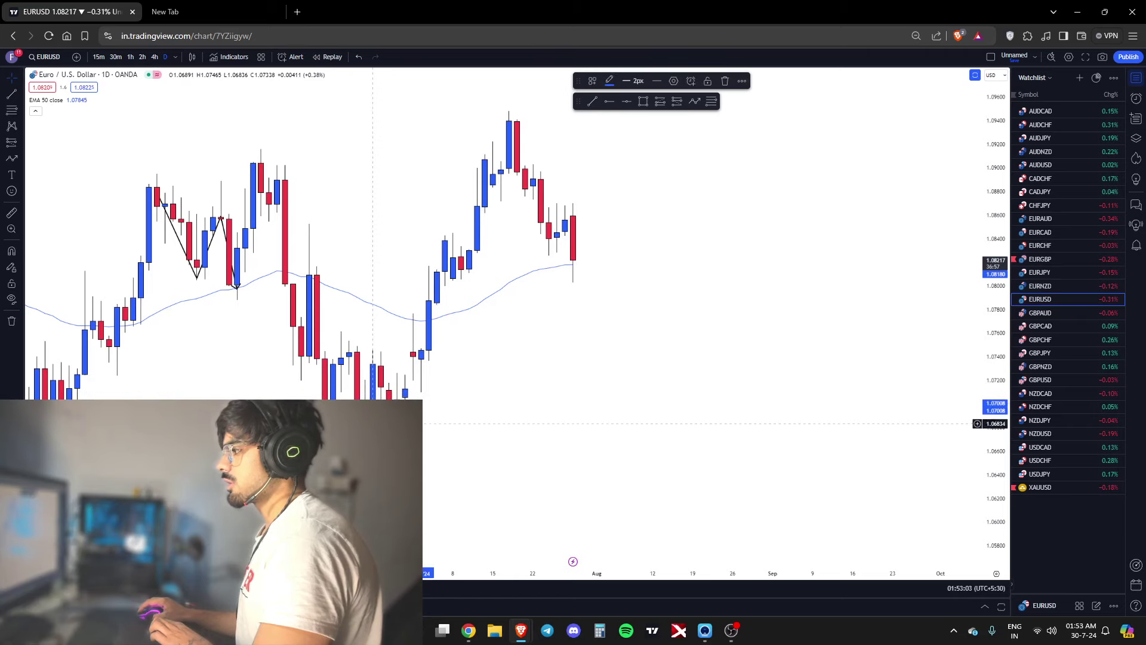
drag(397, 404, 549, 190)
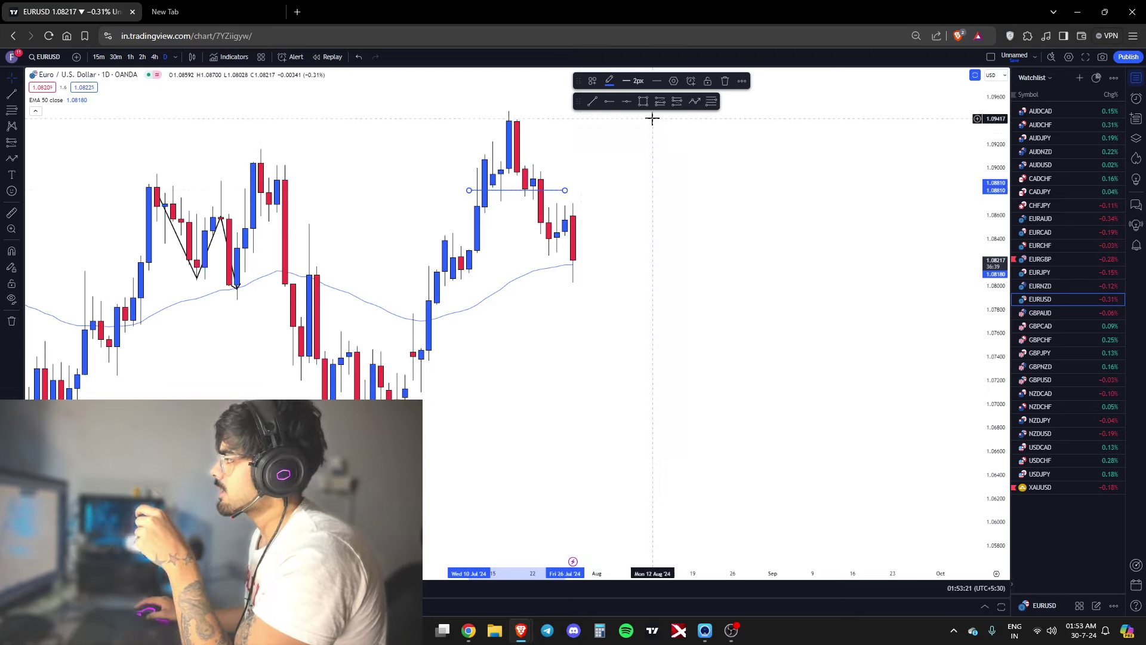
Mark the June consolidation from about 1.0807 down to 1.0687 with a rectangle and clear all drawings from the chart
click(643, 101)
click(309, 278)
click(413, 419)
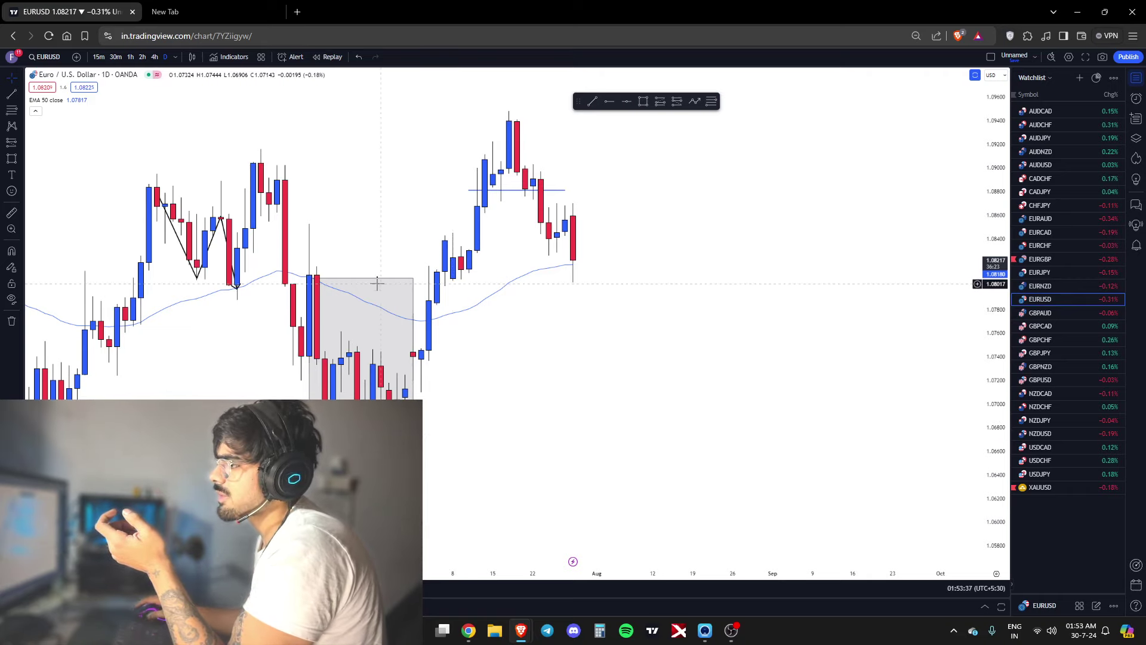
right_click(362, 253)
click(404, 438)
Draw a narrow rectangle zone at about 1.0730 to 1.0738 over the early May highs and move it up to about 1.0860
scroll(437, 420, down, 4)
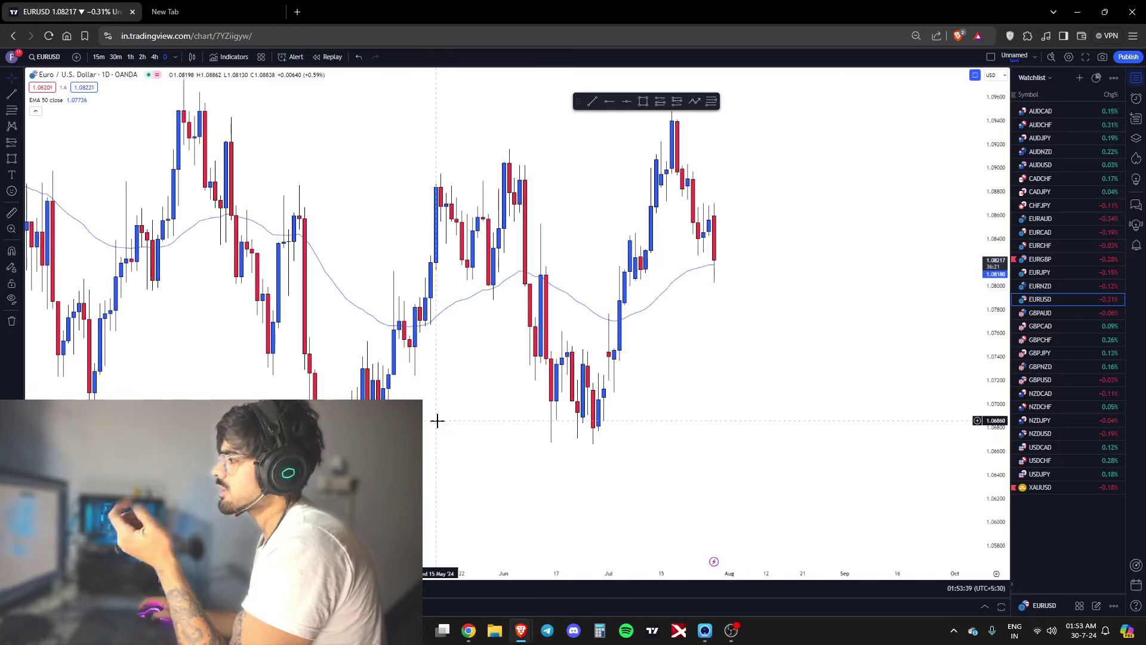
drag(437, 420, 604, 350)
scroll(616, 352, up, 5)
click(642, 101)
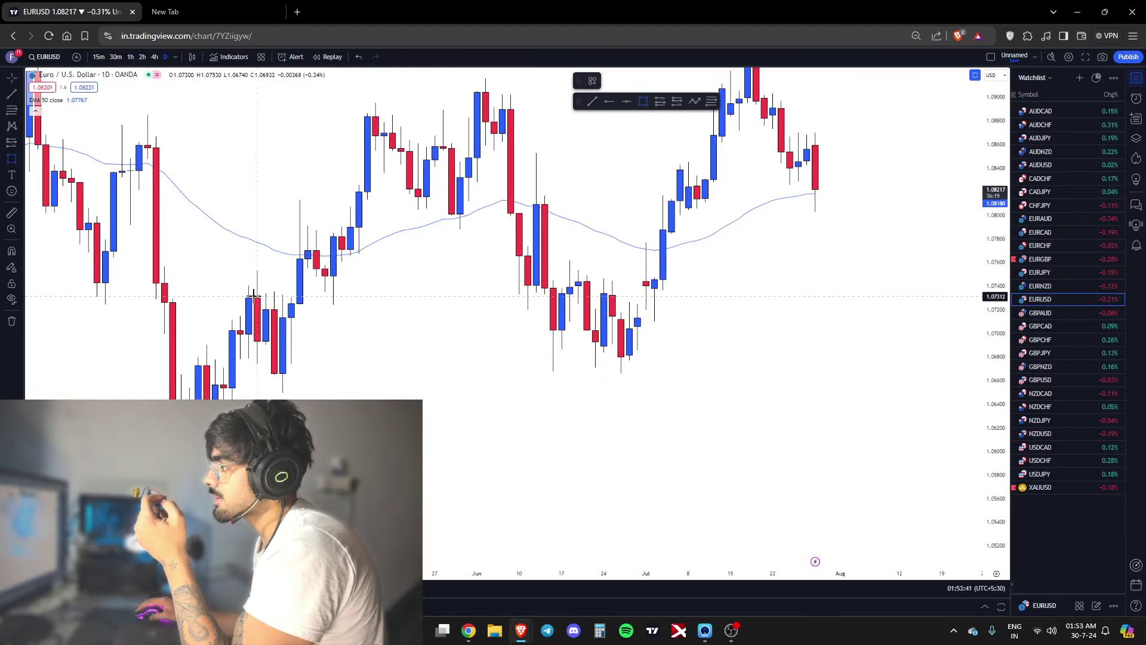
drag(303, 292, 367, 291)
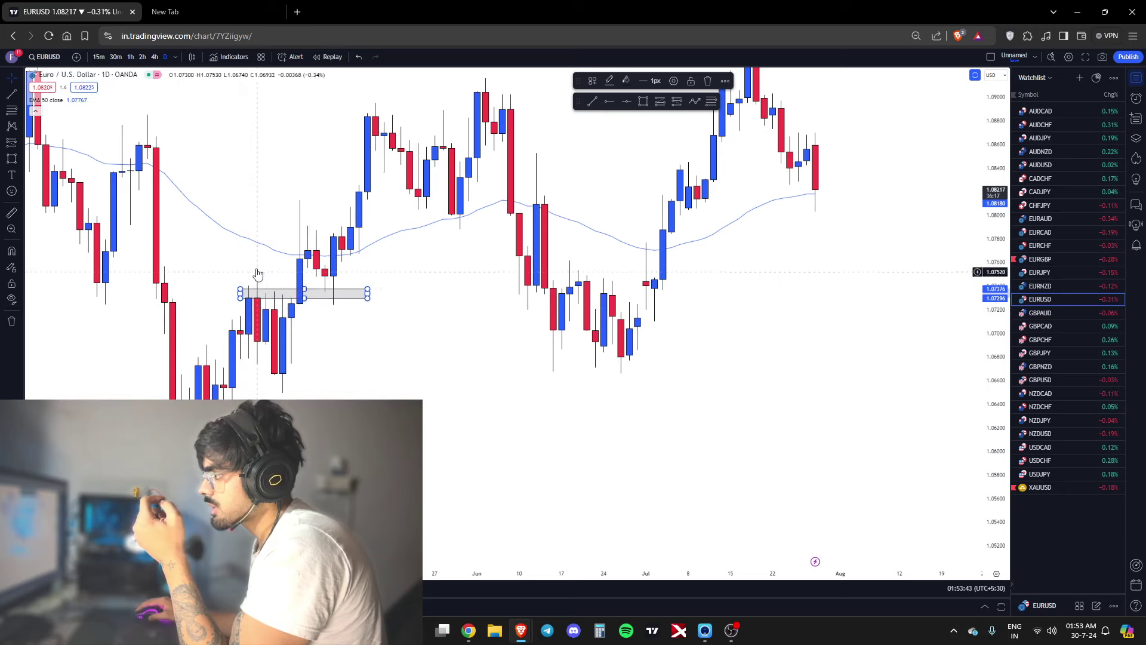
mouse_move(336, 299)
mouse_down()
mouse_move(382, 237)
mouse_move(374, 252)
mouse_move(351, 237)
mouse_move(372, 236)
mouse_move(425, 174)
mouse_move(425, 148)
mouse_move(385, 150)
mouse_move(442, 149)
mouse_up()
drag(385, 202, 348, 240)
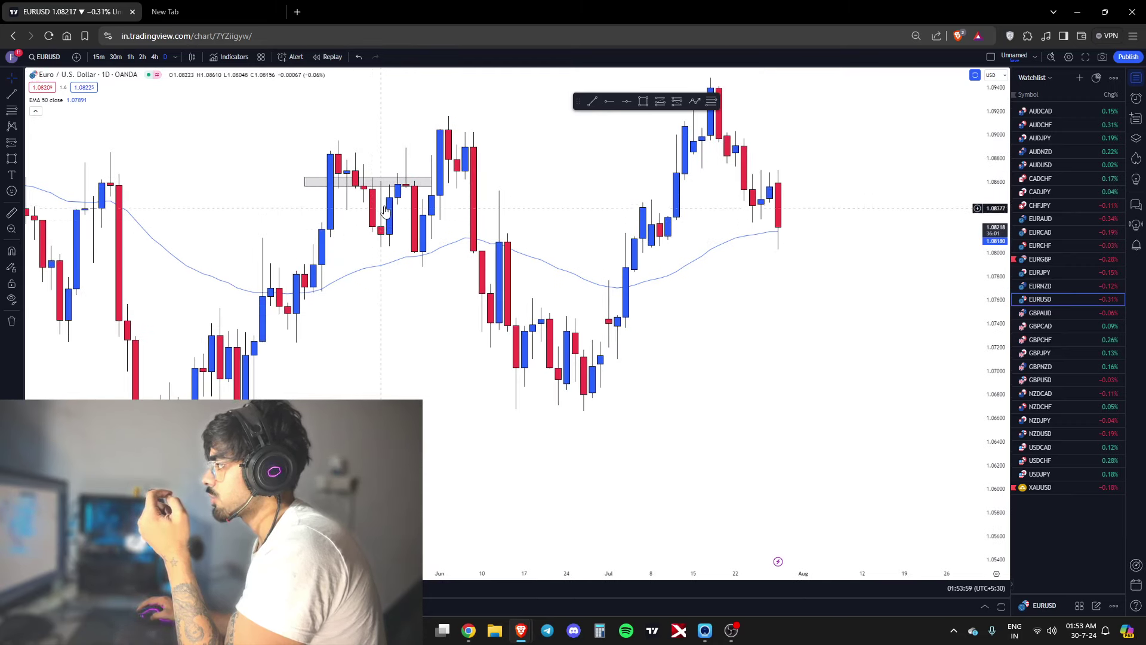
Move the rectangle zone back to the late-March support lows at about 1.0805
click(415, 179)
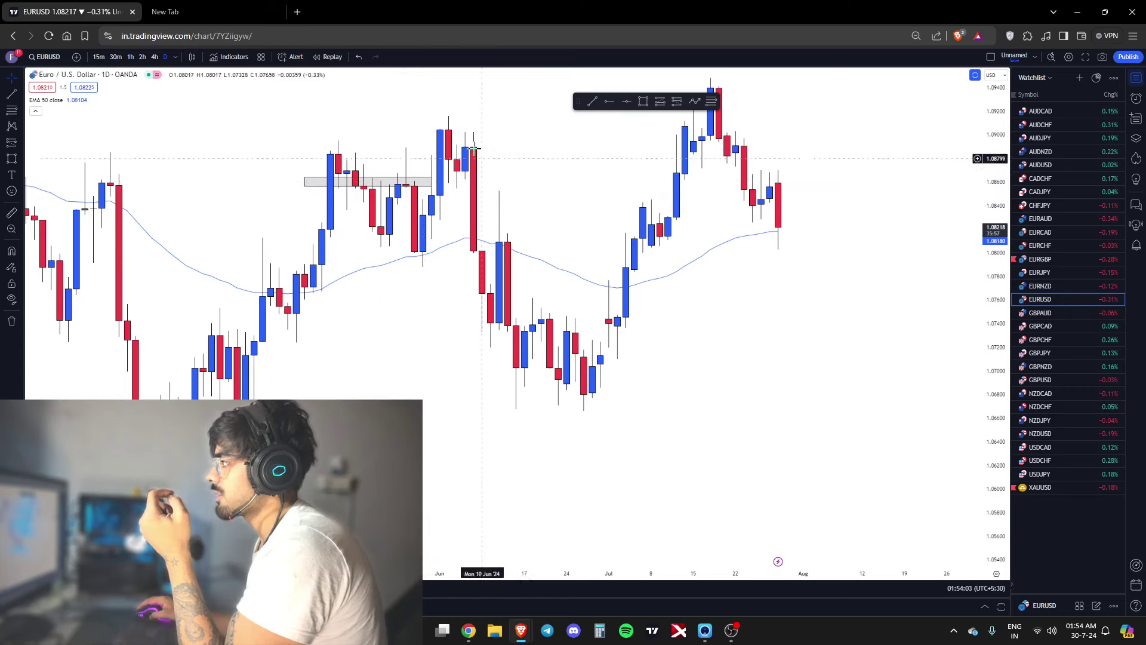
drag(235, 220, 583, 211)
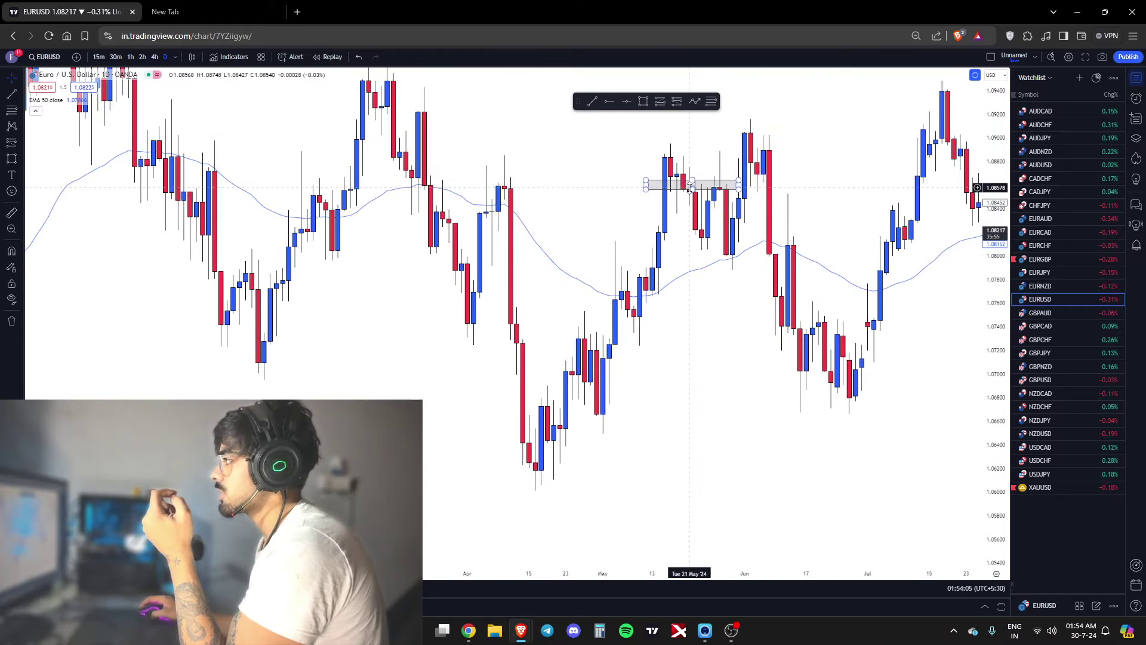
drag(703, 194, 470, 258)
drag(455, 282, 565, 274)
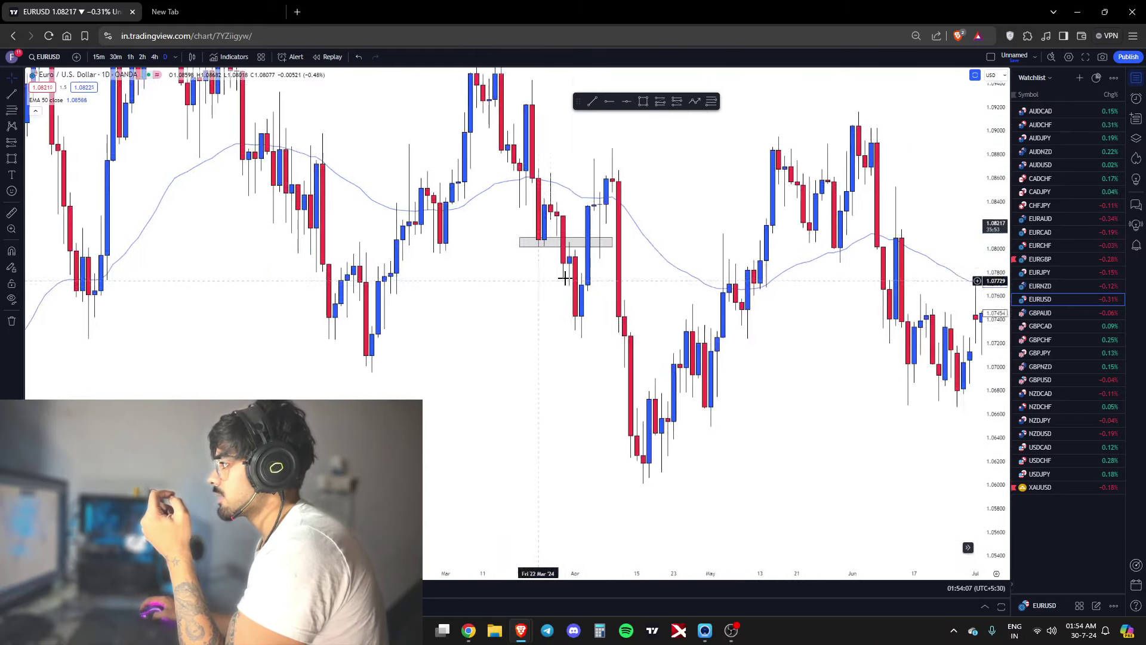
scroll(565, 274, up, 5)
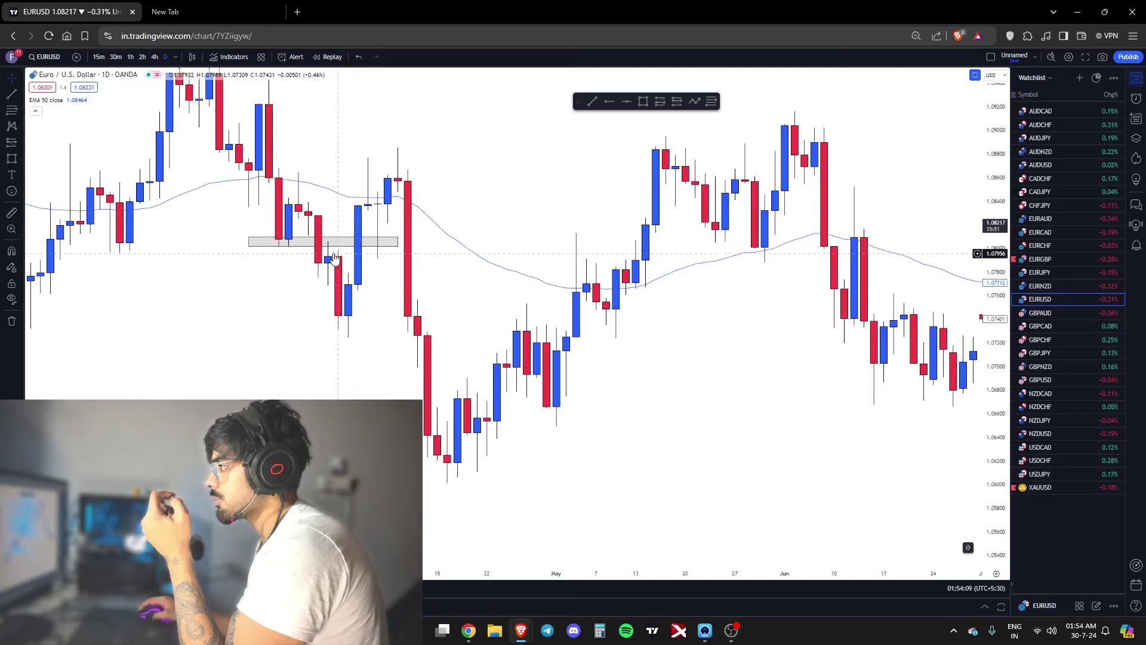
Move the zone to the late-February highs before the March rally, at about 1.0851 to 1.0859
drag(355, 251, 154, 234)
drag(309, 291, 717, 318)
scroll(642, 281, down, 3)
scroll(640, 277, up, 3)
drag(609, 263, 576, 256)
drag(543, 304, 494, 292)
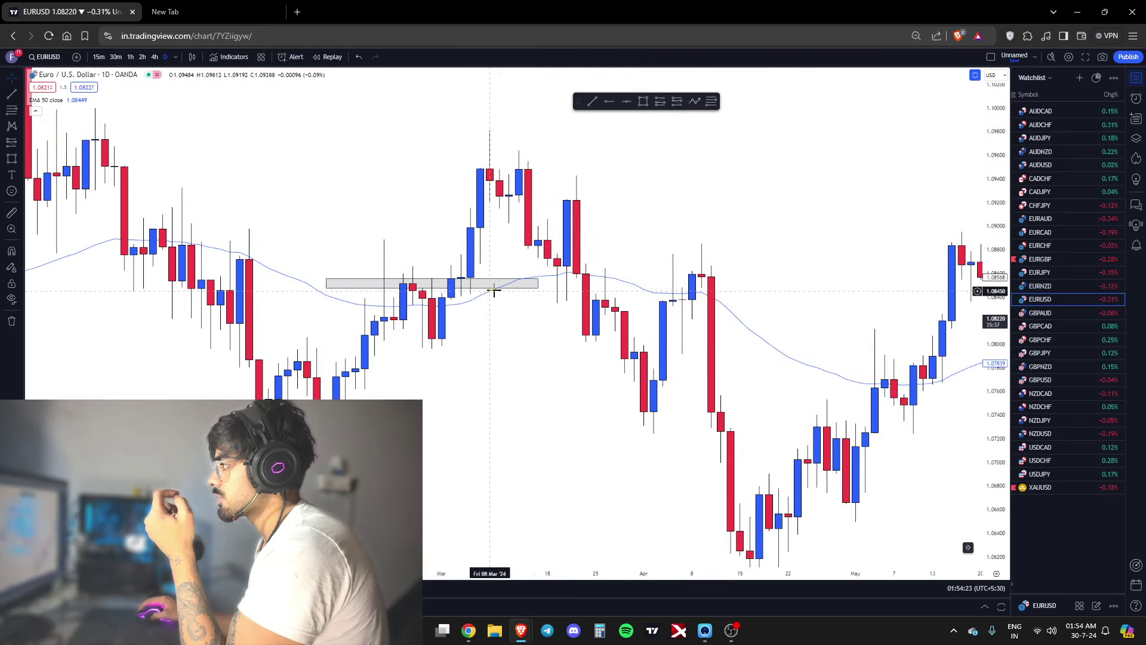
click(499, 294)
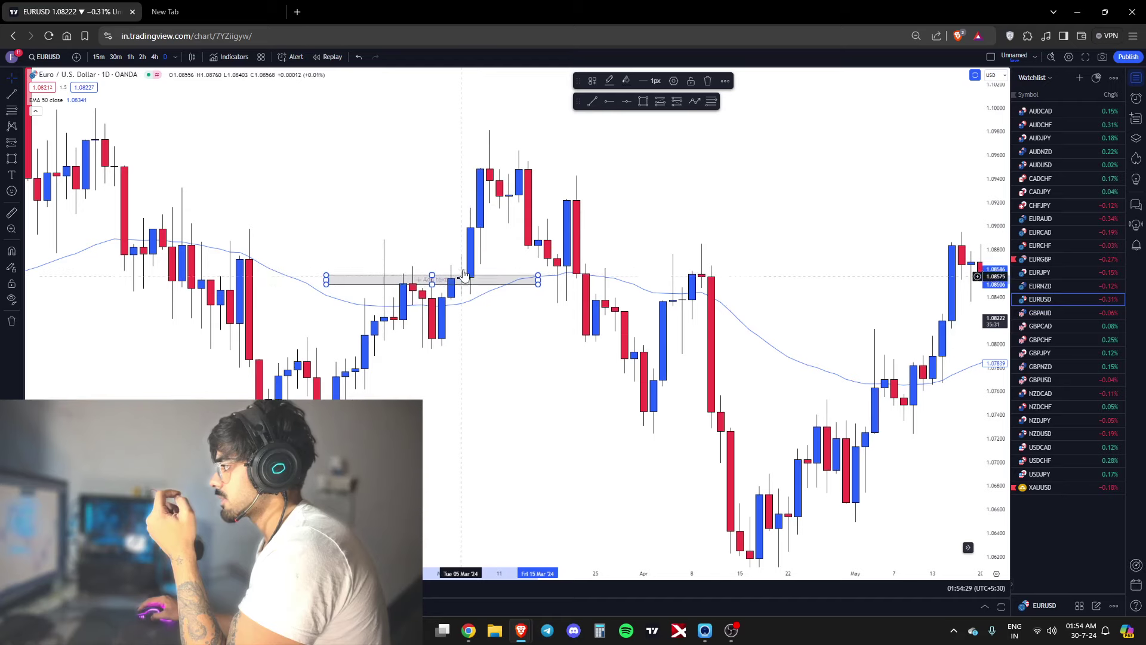
Move the zone through successive March levels at about 1.0920, 1.0860 and 1.0800, ending on the swing lows
drag(496, 286, 511, 249)
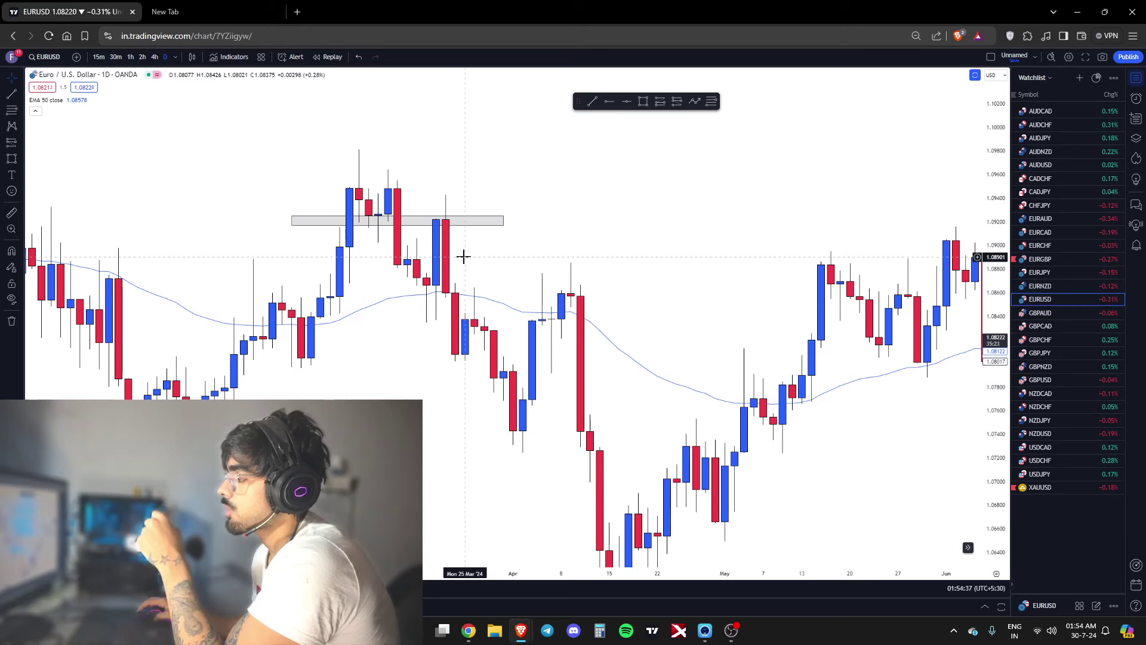
scroll(463, 257, down, 1)
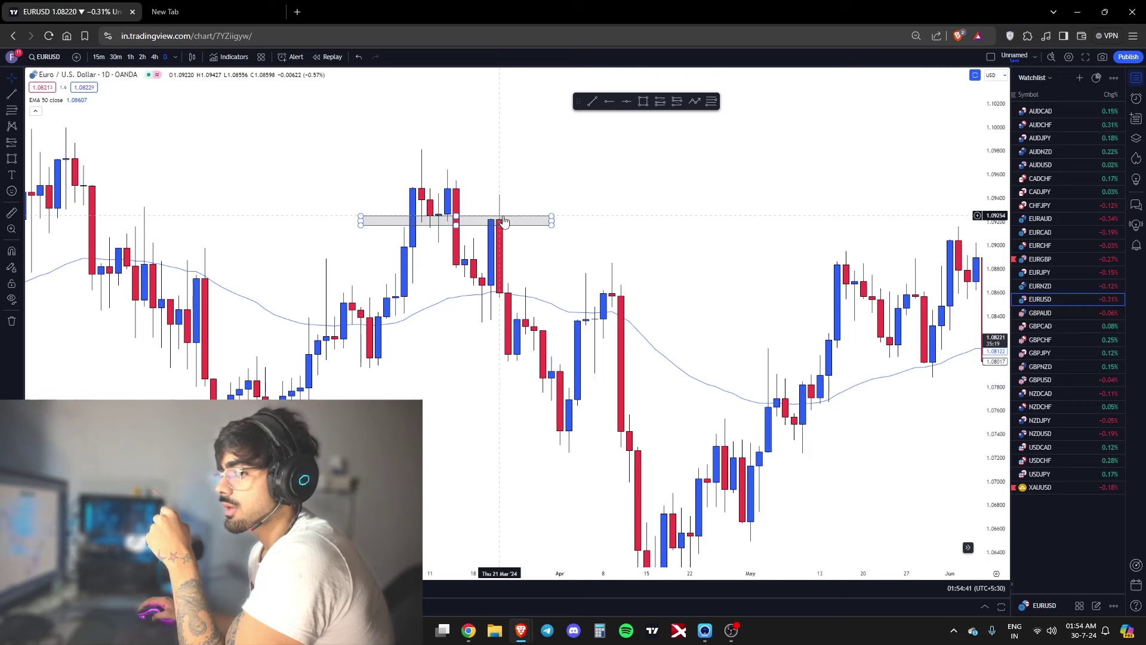
drag(514, 228, 558, 299)
drag(515, 263, 438, 237)
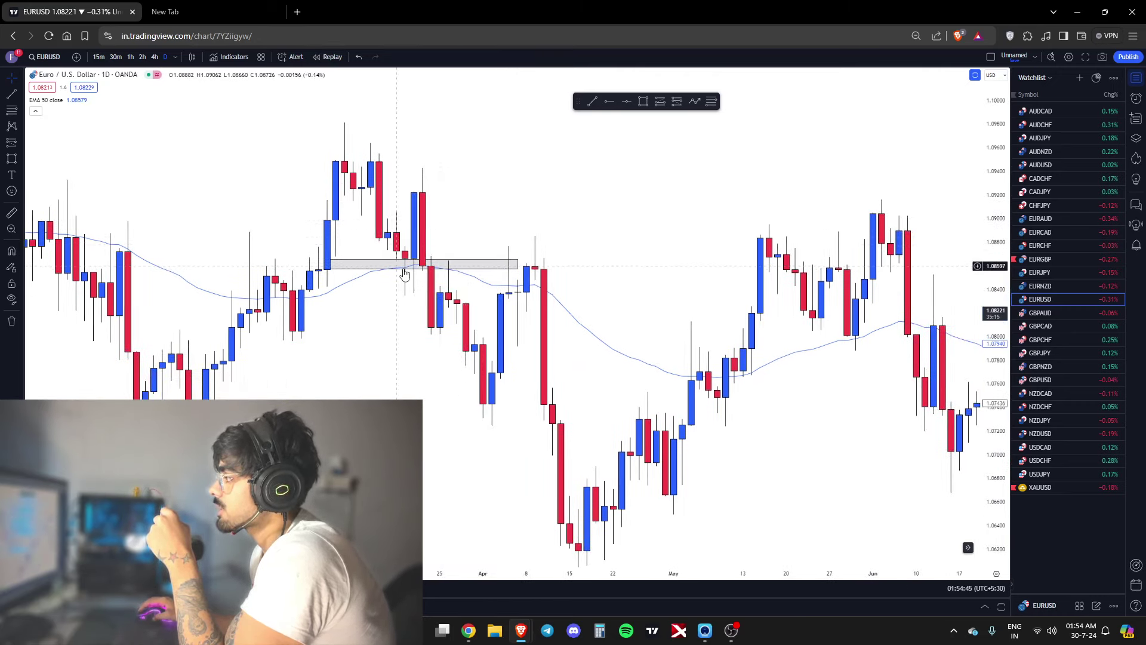
mouse_move(471, 270)
mouse_down()
mouse_move(480, 340)
mouse_move(428, 338)
mouse_up()
scroll(504, 358, down, 2)
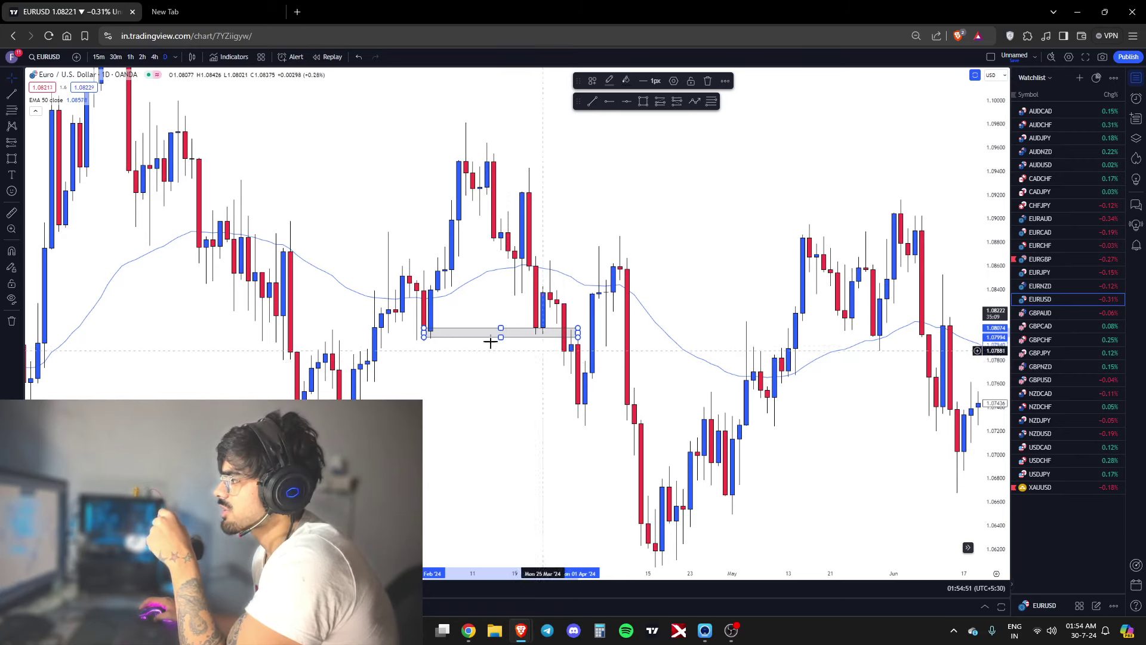
click(695, 101)
click(619, 160)
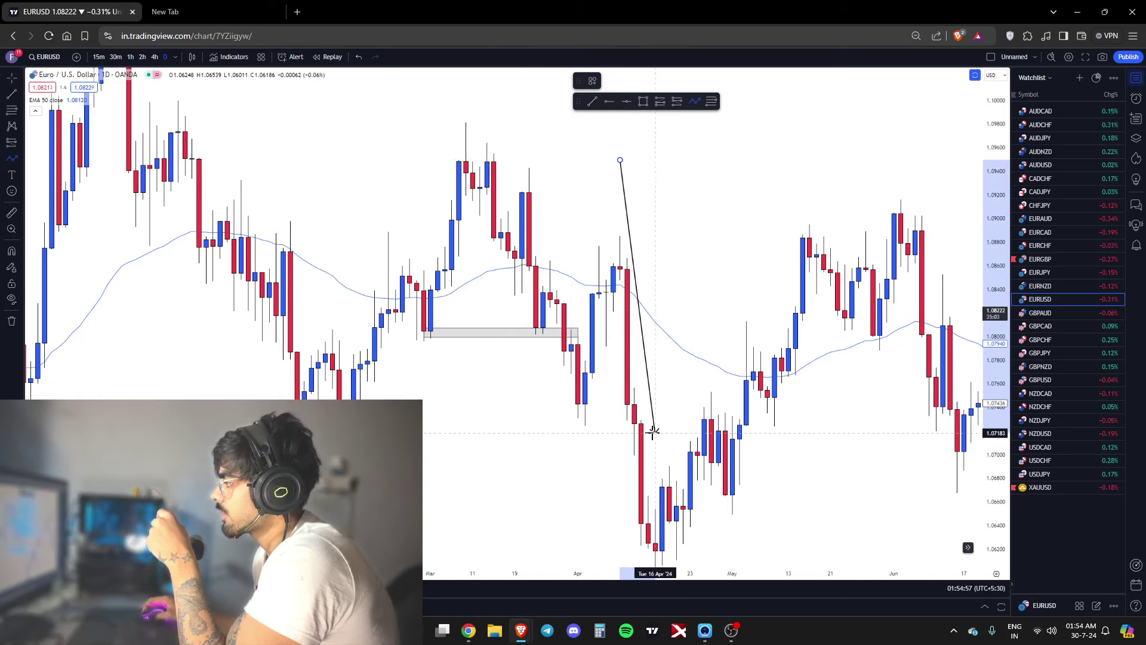
right_click(653, 433)
Move the zone to the January 2024 consolidation lows at about 1.0915 to 1.0923
drag(599, 482, 553, 418)
scroll(553, 418, up, 2)
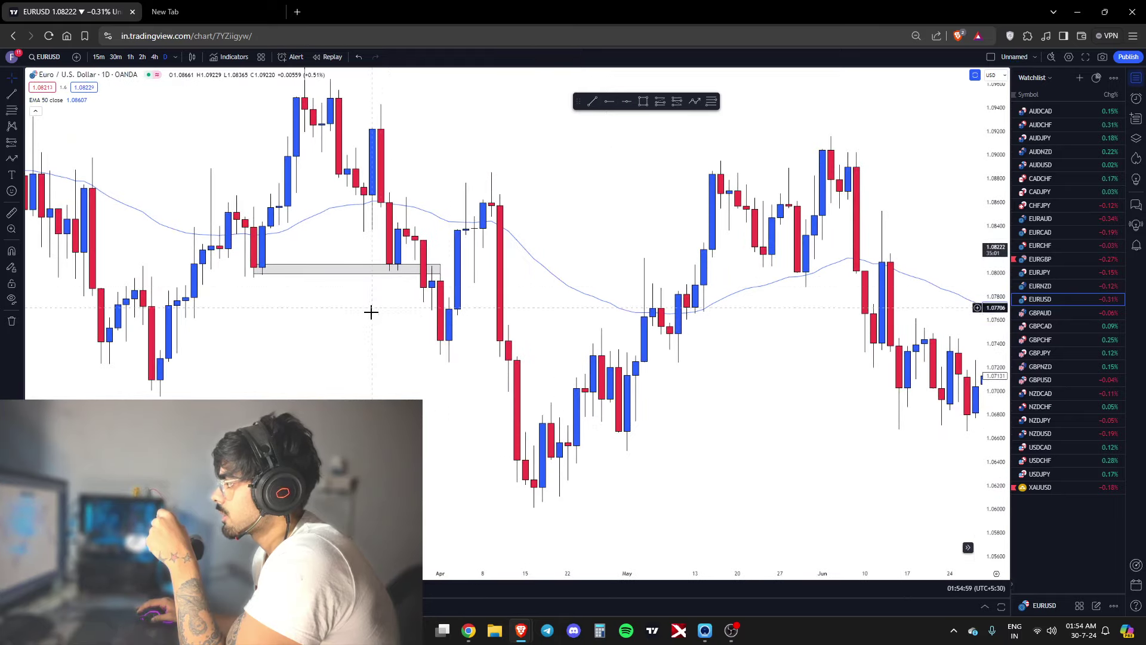
drag(371, 312, 726, 391)
scroll(616, 360, down, 2)
drag(591, 322, 695, 378)
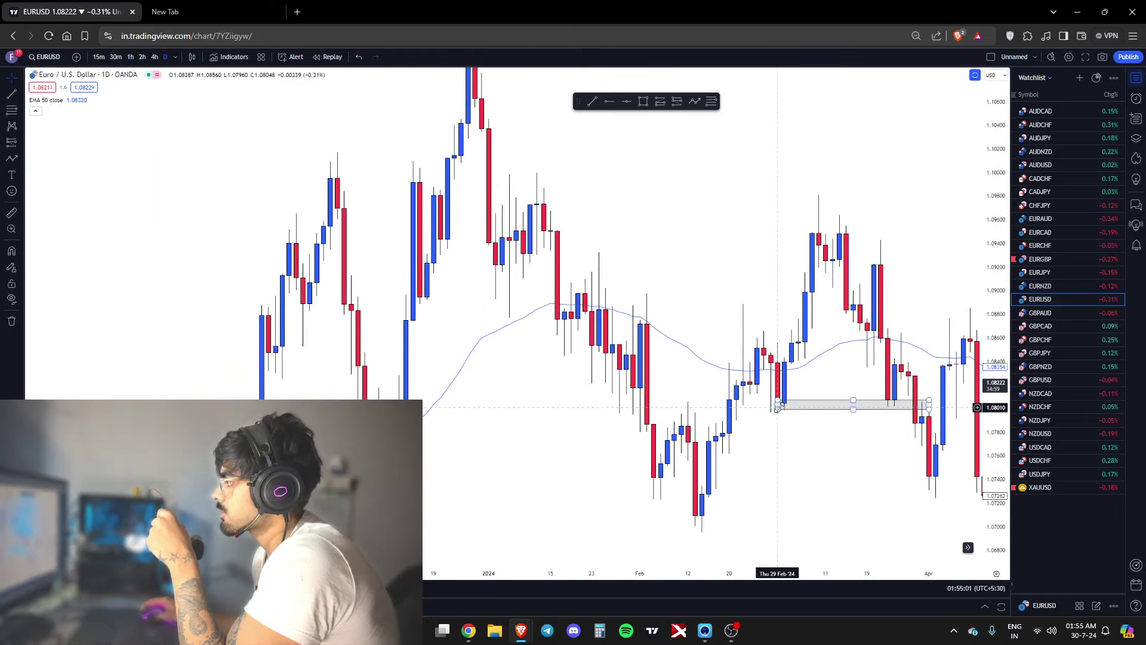
drag(852, 404, 559, 282)
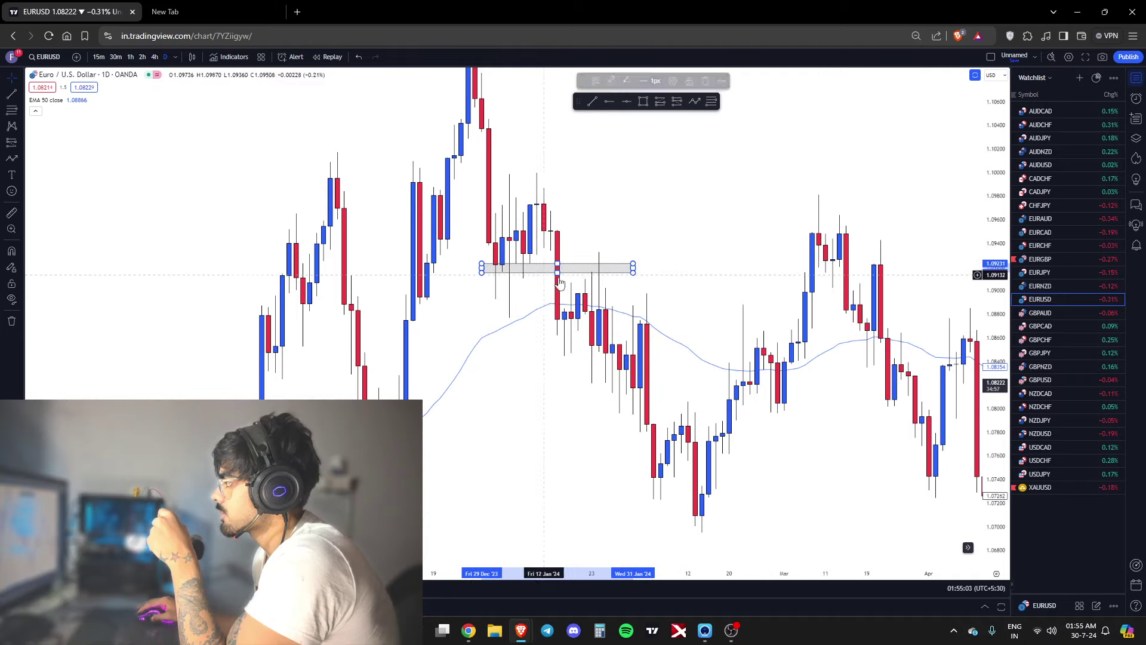
Move the zone to the late-November 2023 swing low at about 1.0885
drag(624, 251, 664, 244)
scroll(664, 245, up, 4)
drag(474, 242, 263, 349)
scroll(571, 299, down, 1)
drag(289, 385, 555, 310)
scroll(555, 310, up, 3)
click(360, 232)
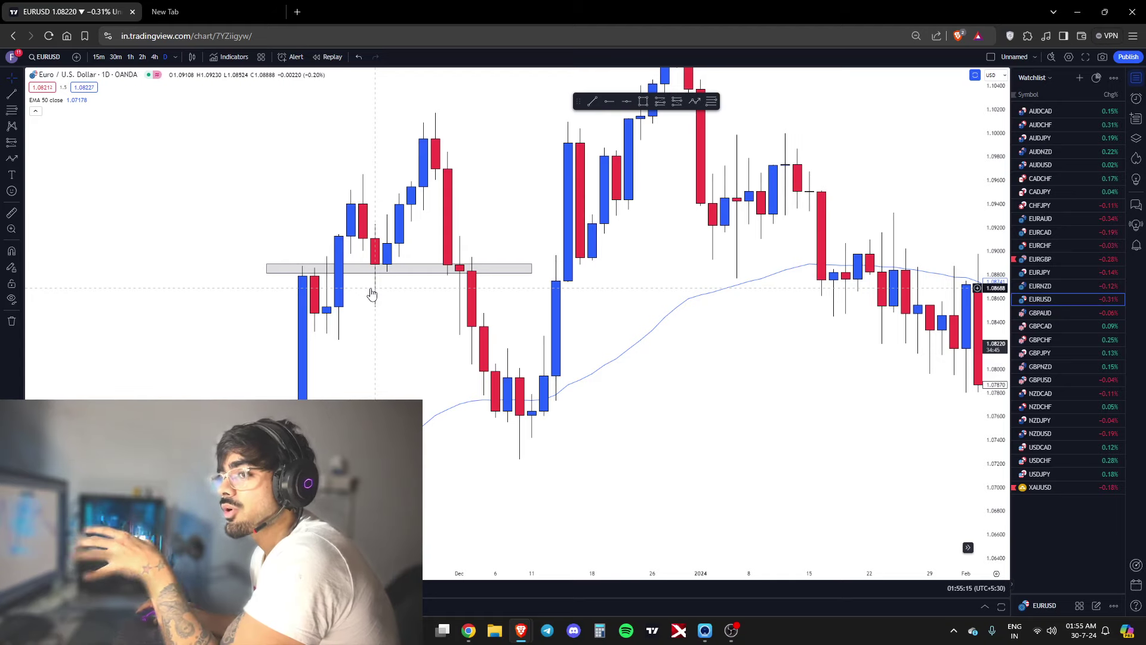
Move the zone to the early-November 2023 level at about 1.0668, and from there to the late-September level at about 1.0693
scroll(855, 312, down, 3)
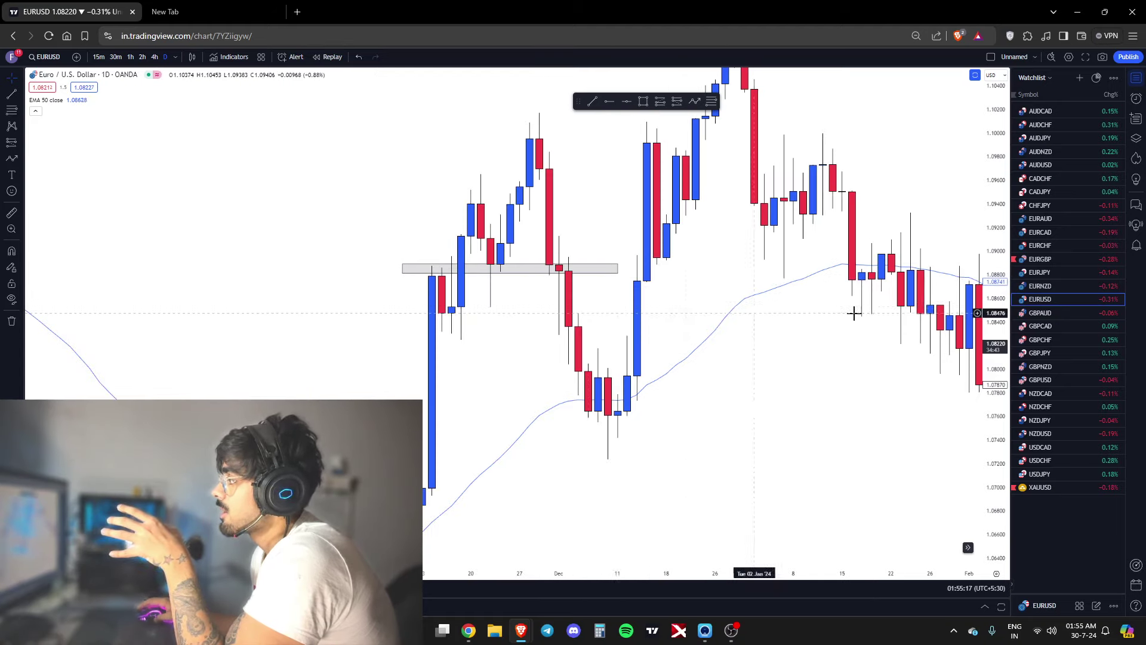
drag(993, 288, 993, 399)
drag(694, 427, 721, 371)
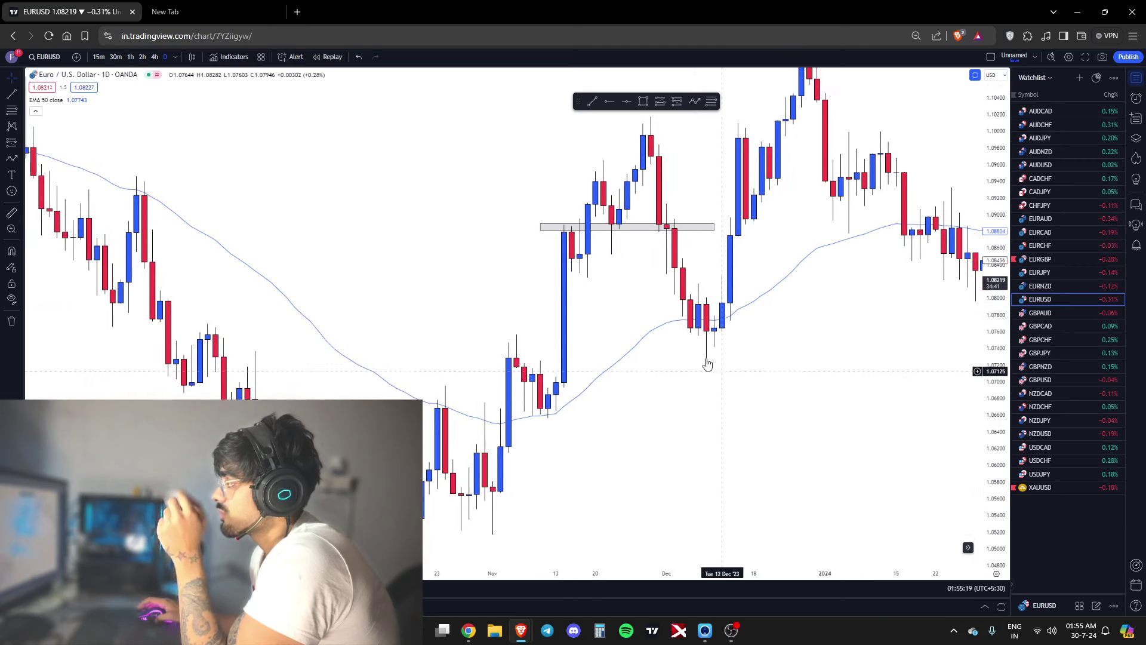
mouse_move(633, 232)
mouse_down()
mouse_move(455, 399)
mouse_move(456, 413)
mouse_up()
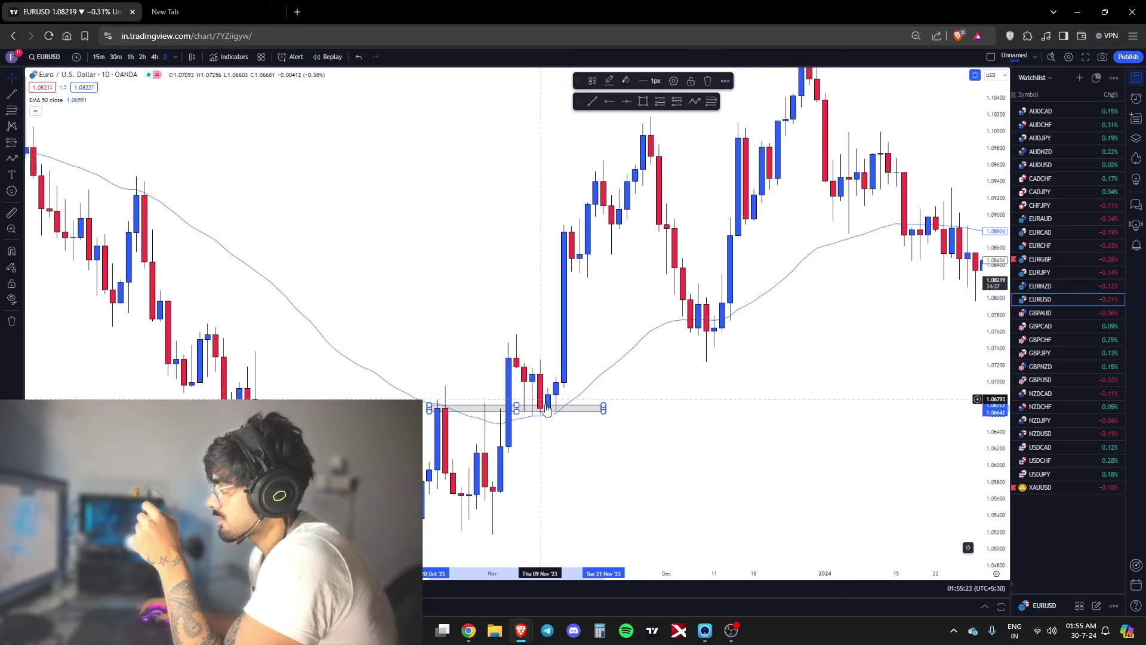
drag(443, 360, 552, 219)
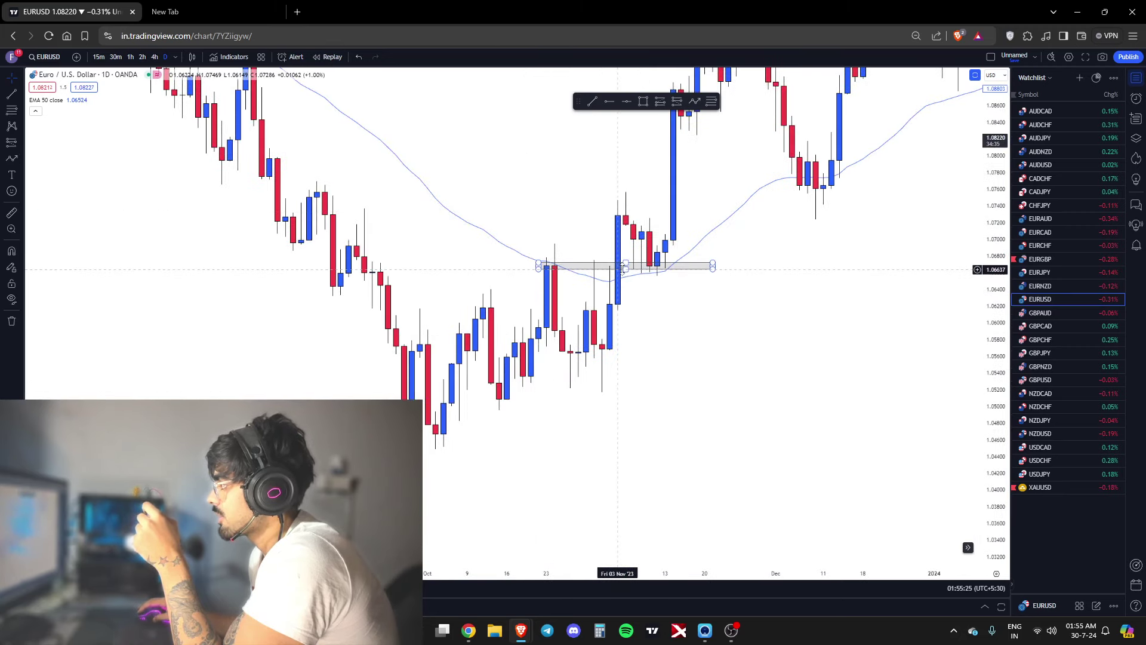
mouse_move(623, 268)
mouse_down()
mouse_move(508, 304)
mouse_move(486, 325)
mouse_move(490, 367)
mouse_move(512, 409)
mouse_move(524, 408)
mouse_move(514, 416)
mouse_move(319, 280)
mouse_move(319, 255)
mouse_move(308, 254)
mouse_up()
click(519, 416)
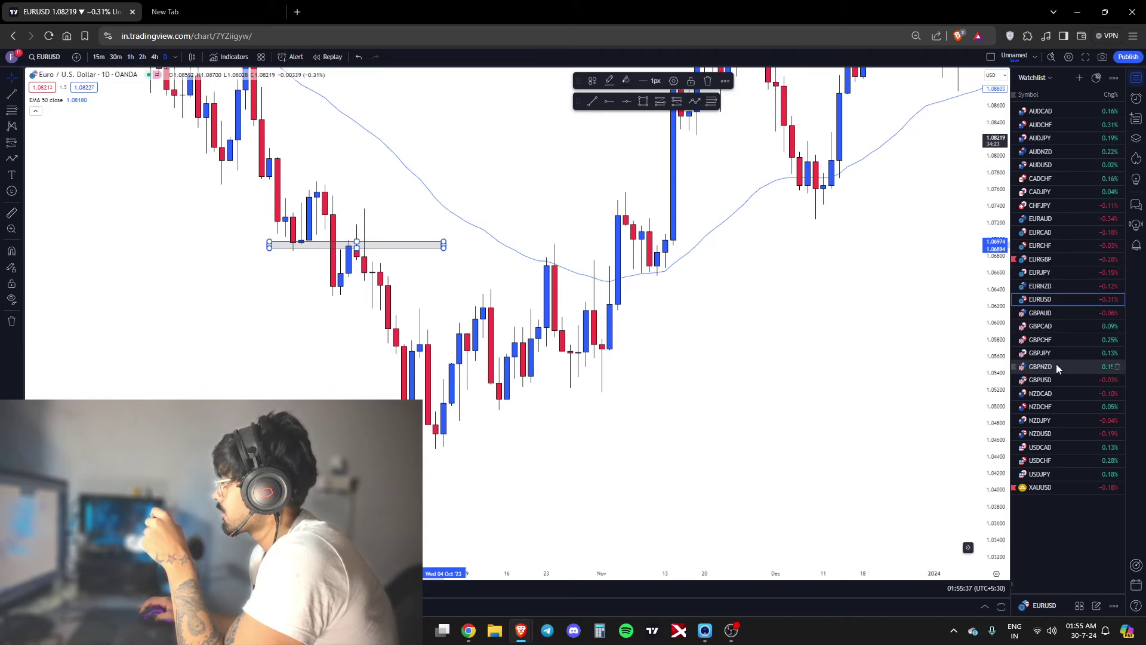
Switch the daily chart from EURUSD to GBPJPY
click(1042, 353)
drag(992, 252, 955, 341)
drag(801, 349, 775, 307)
scroll(776, 306, up, 4)
drag(464, 128, 256, 148)
drag(438, 174, 310, 256)
drag(937, 124, 440, 274)
drag(756, 96, 406, 390)
scroll(309, 239, up, 1)
drag(309, 239, 350, 238)
Draw a narrow rectangle zone at about 205.5 to 205.7 around the July peak and shift it to the June level at about 198.9 to 199.6
click(643, 100)
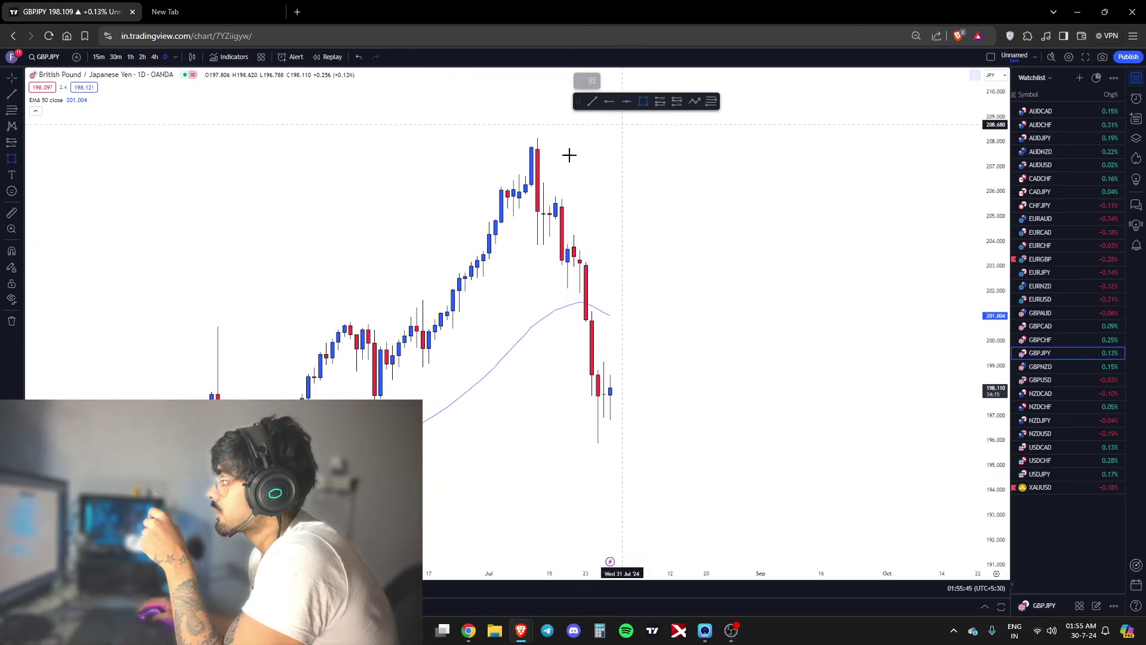
click(490, 198)
click(593, 203)
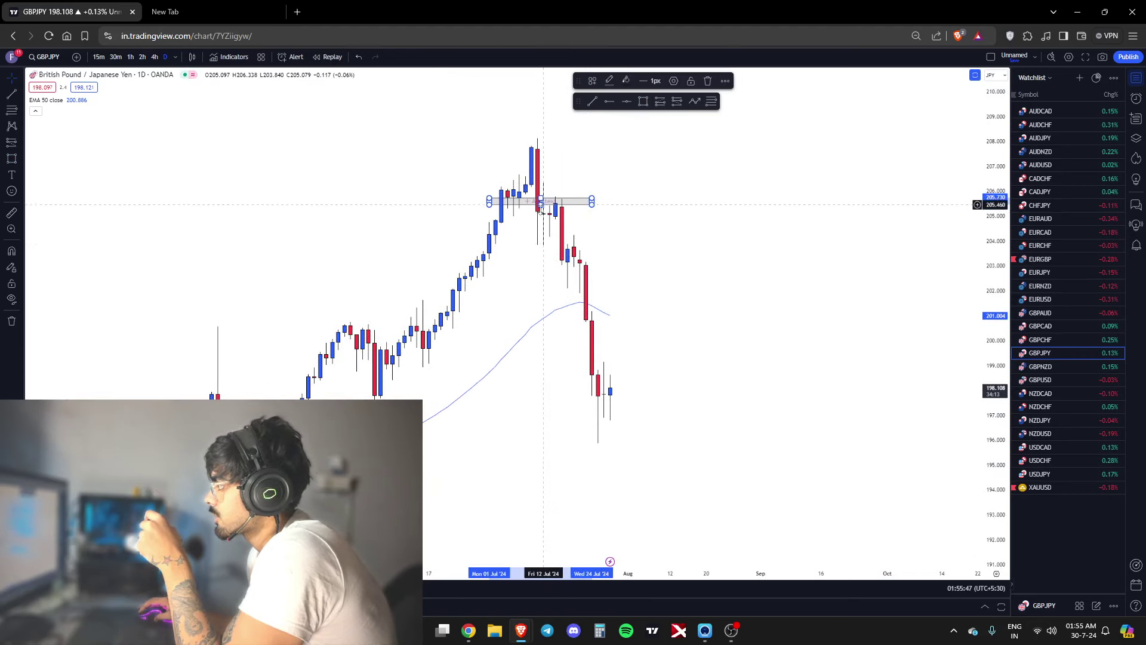
drag(566, 204, 480, 319)
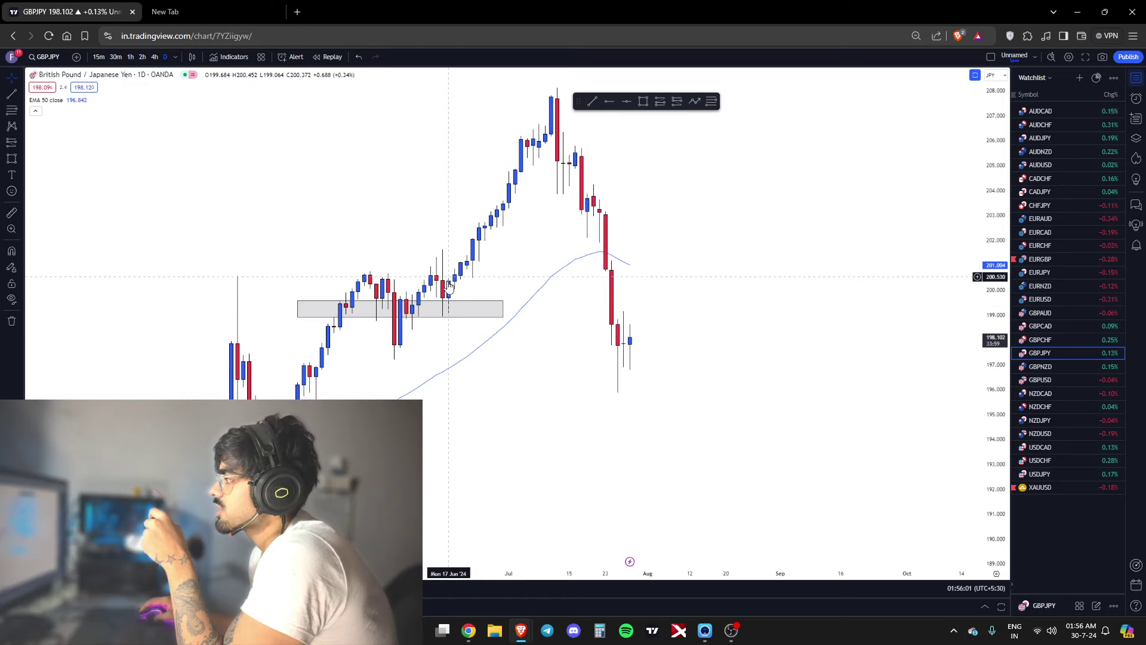
Move the GBPJPY zone down to the April highs at about 192.3 to 192.8
scroll(400, 350, down, 2)
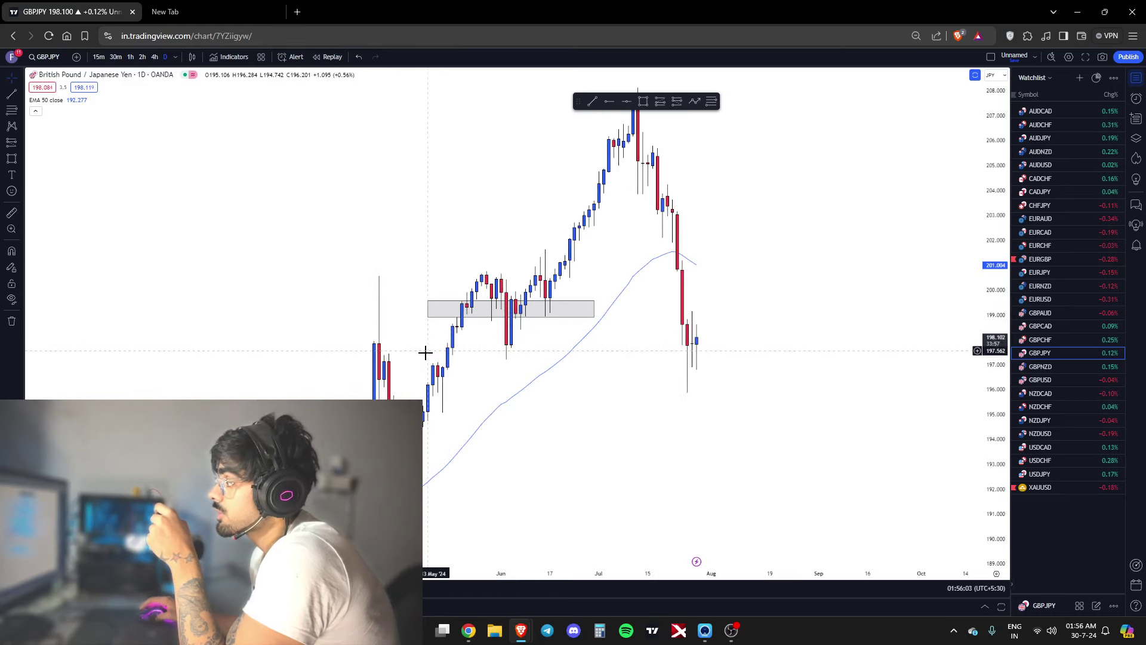
drag(431, 341, 518, 233)
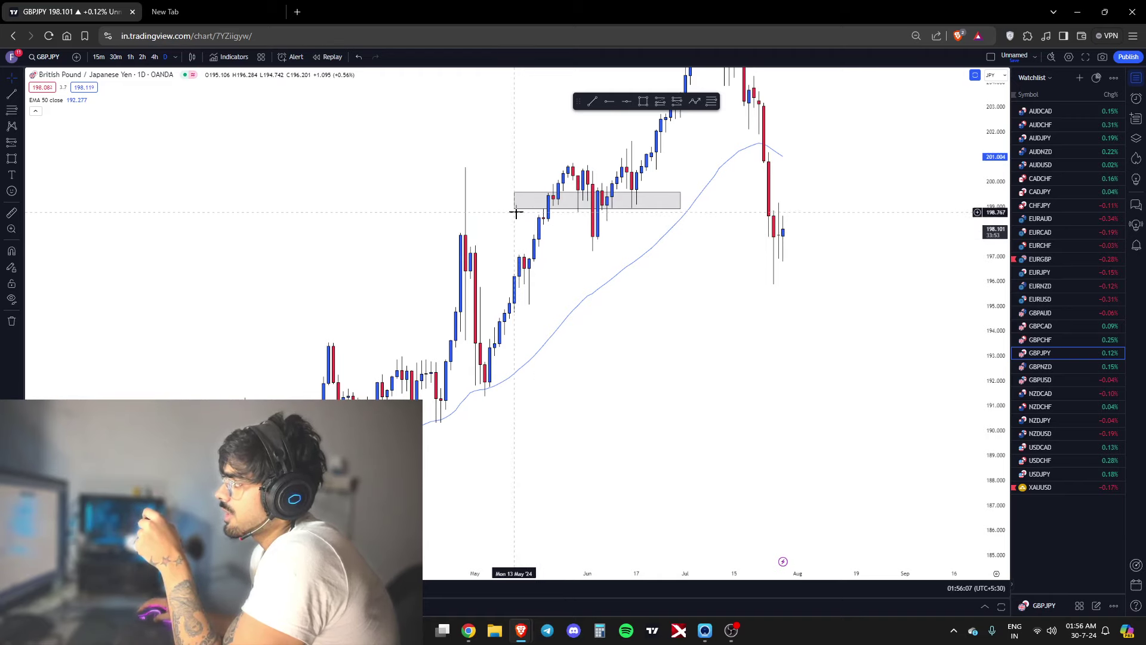
mouse_move(514, 208)
mouse_down()
mouse_move(426, 374)
mouse_move(463, 245)
mouse_up()
drag(477, 149, 469, 223)
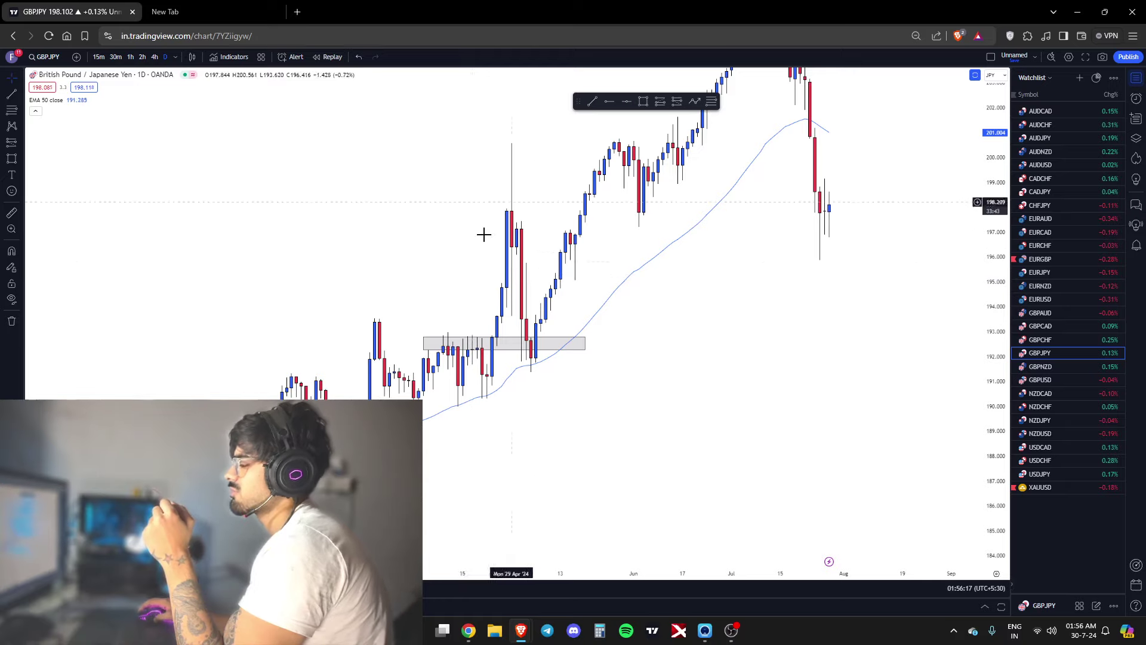
scroll(512, 263, down, 1)
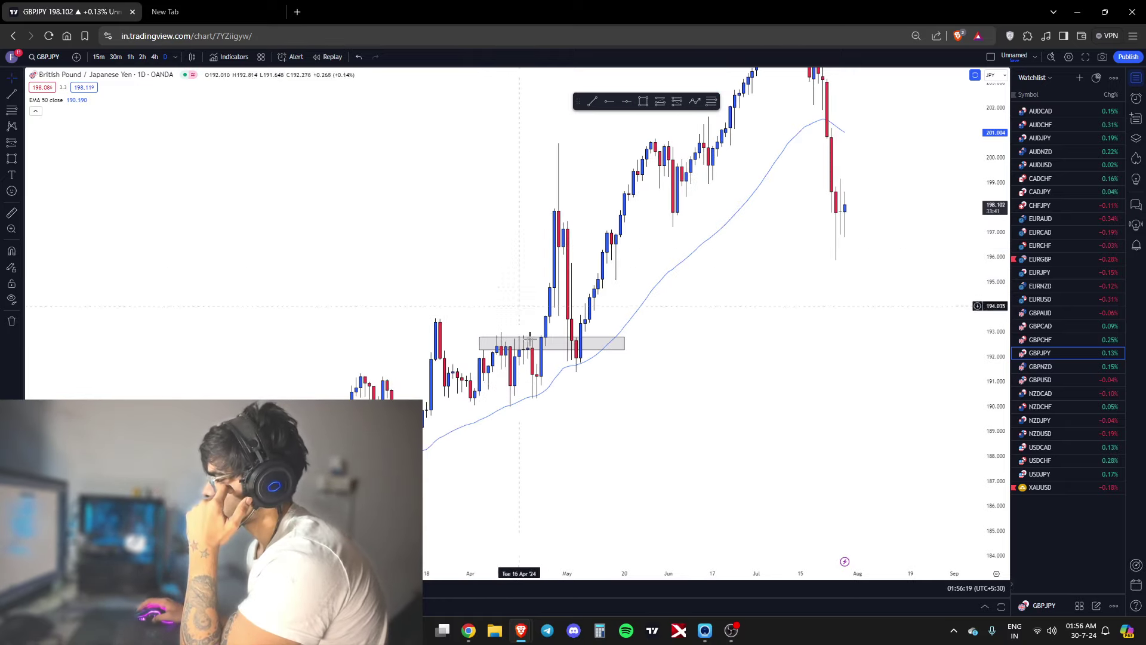
Move the zone to the March and early-April level at about 191.09 to 191.46
drag(514, 375, 363, 332)
scroll(556, 322, up, 2)
click(510, 294)
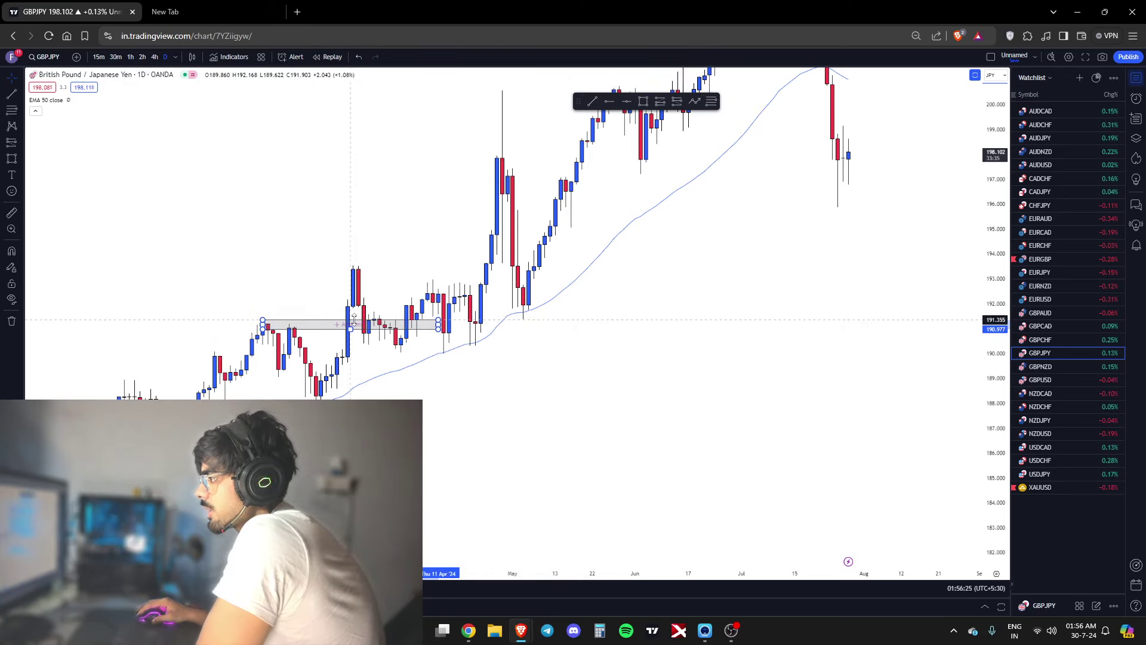
click(367, 330)
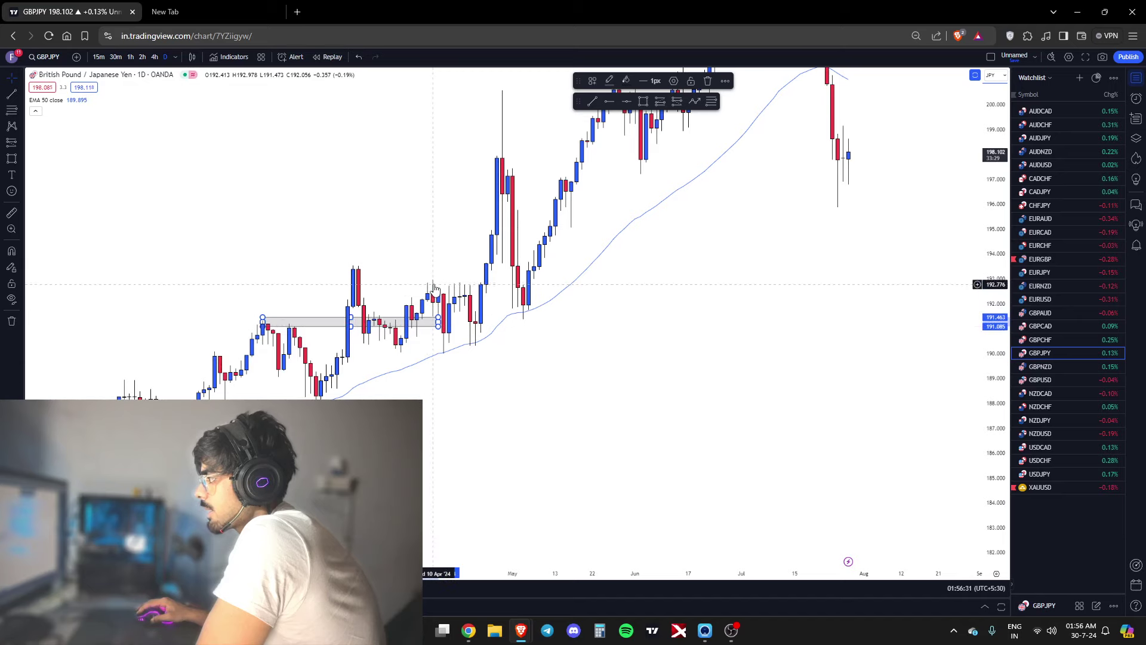
Switch the GBPJPY chart to the 2-hour interval around the March and April price action
click(142, 56)
scroll(354, 220, down, 20)
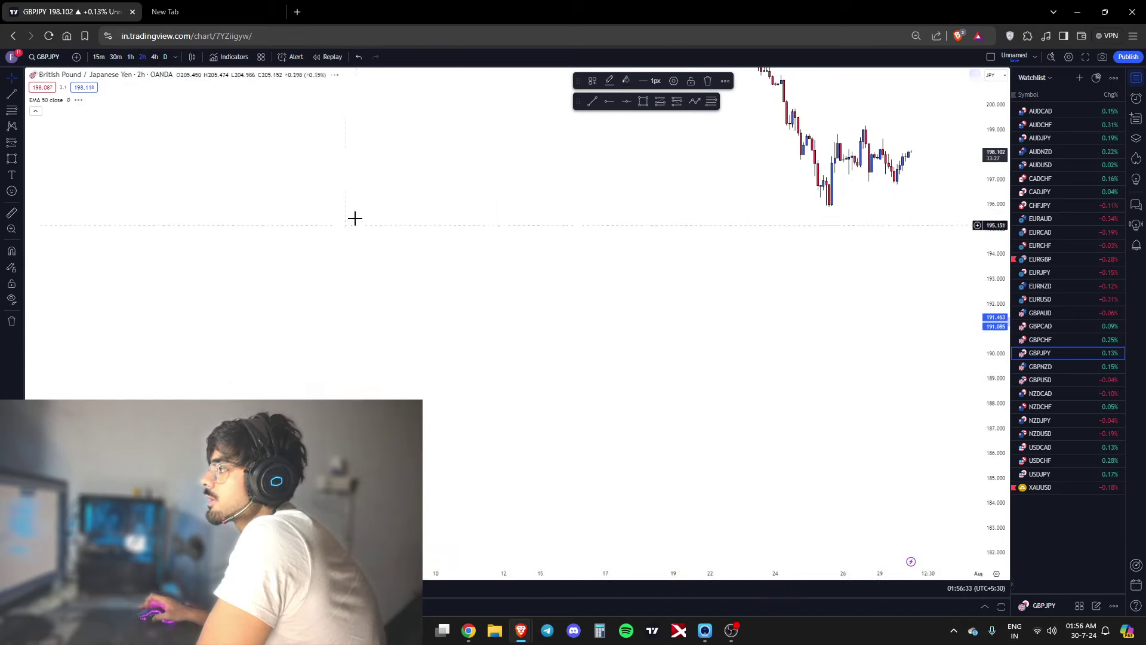
drag(361, 310, 692, 316)
scroll(731, 292, up, 14)
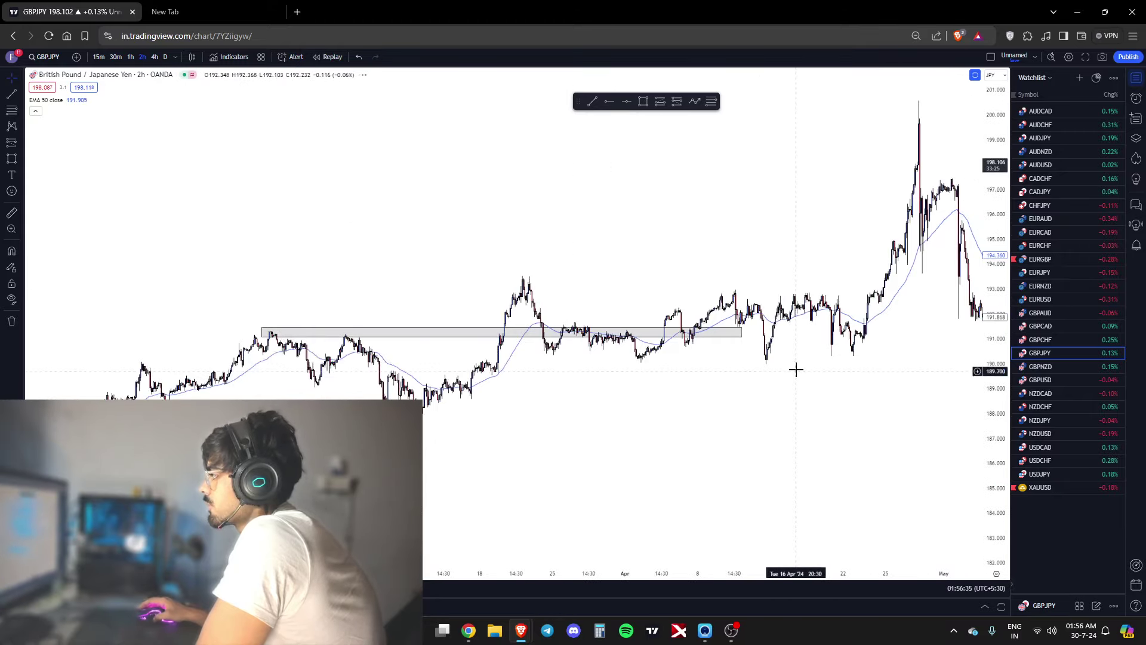
drag(994, 477, 994, 238)
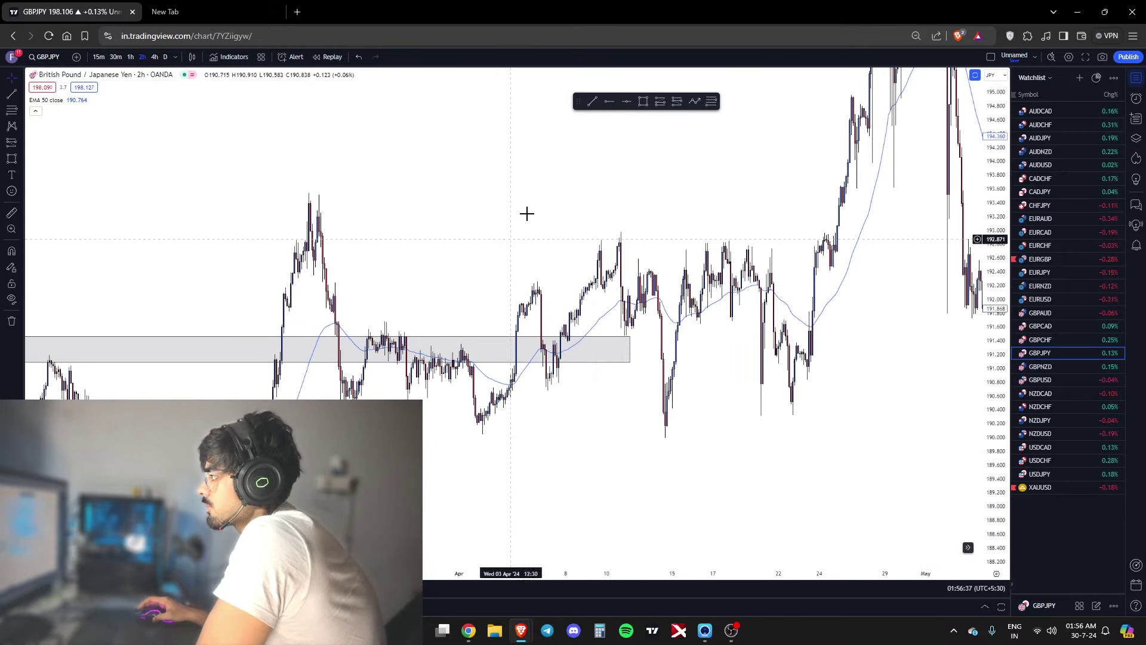
Place a horizontal ray at about 192.81 across the March and April highs
scroll(526, 214, up, 2)
click(164, 243)
drag(394, 282, 416, 236)
Draw a short trend line at about 191.0 along the early-April pullback, just below the grey zone
scroll(499, 322, down, 4)
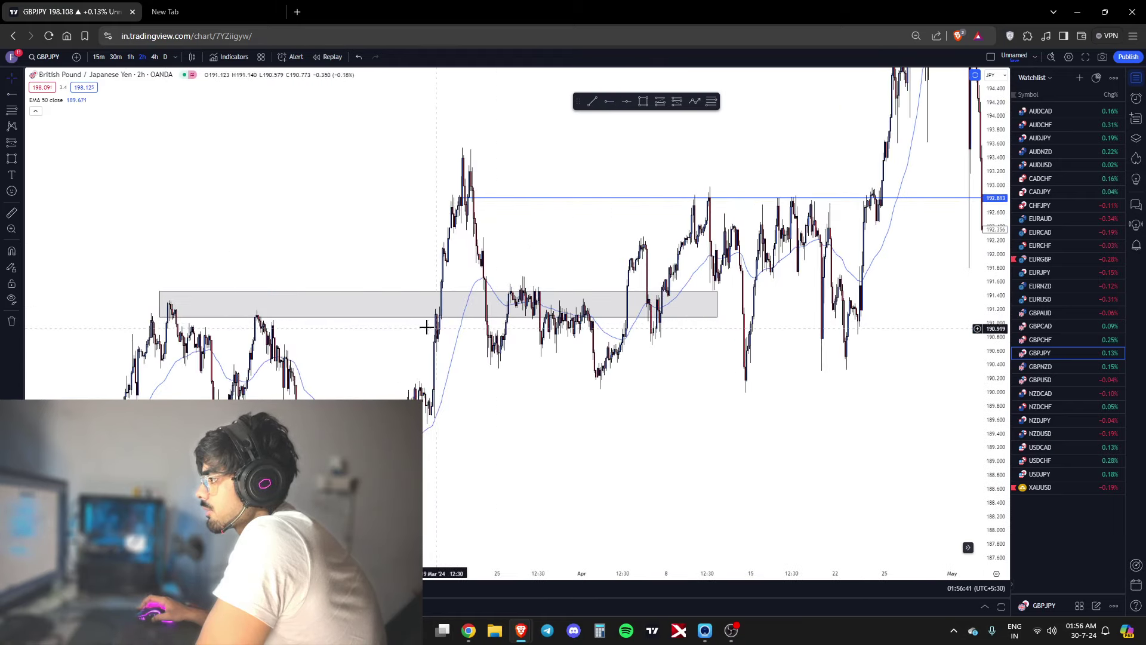
scroll(510, 339, up, 4)
drag(525, 382, 609, 360)
scroll(601, 356, up, 5)
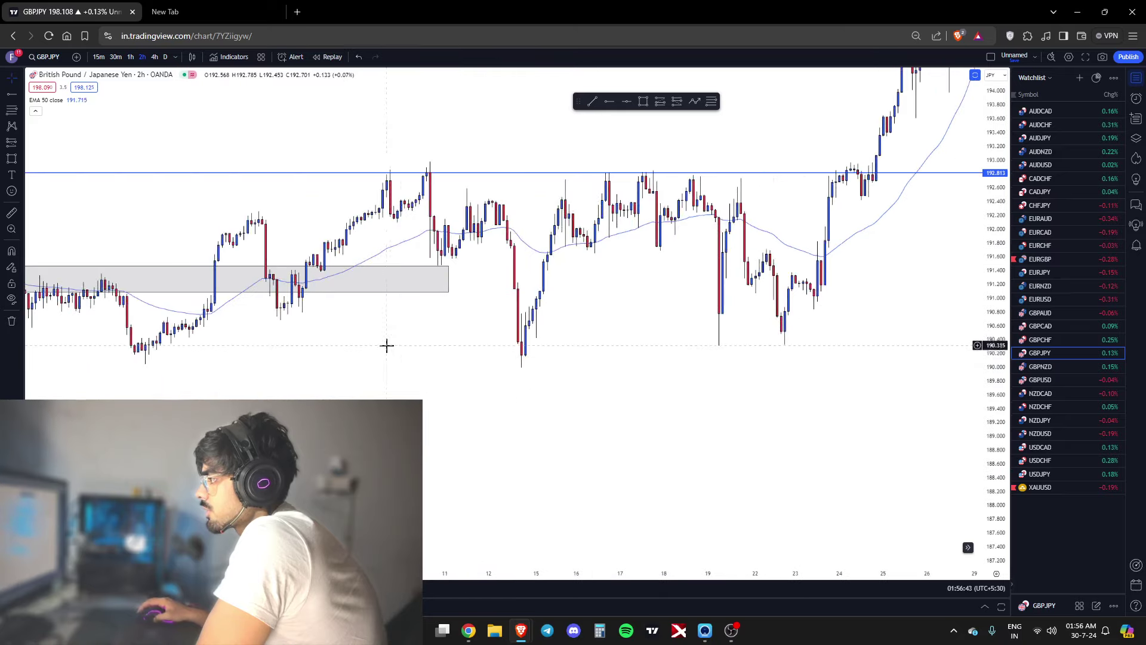
drag(386, 345, 595, 315)
scroll(593, 179, up, 2)
click(592, 101)
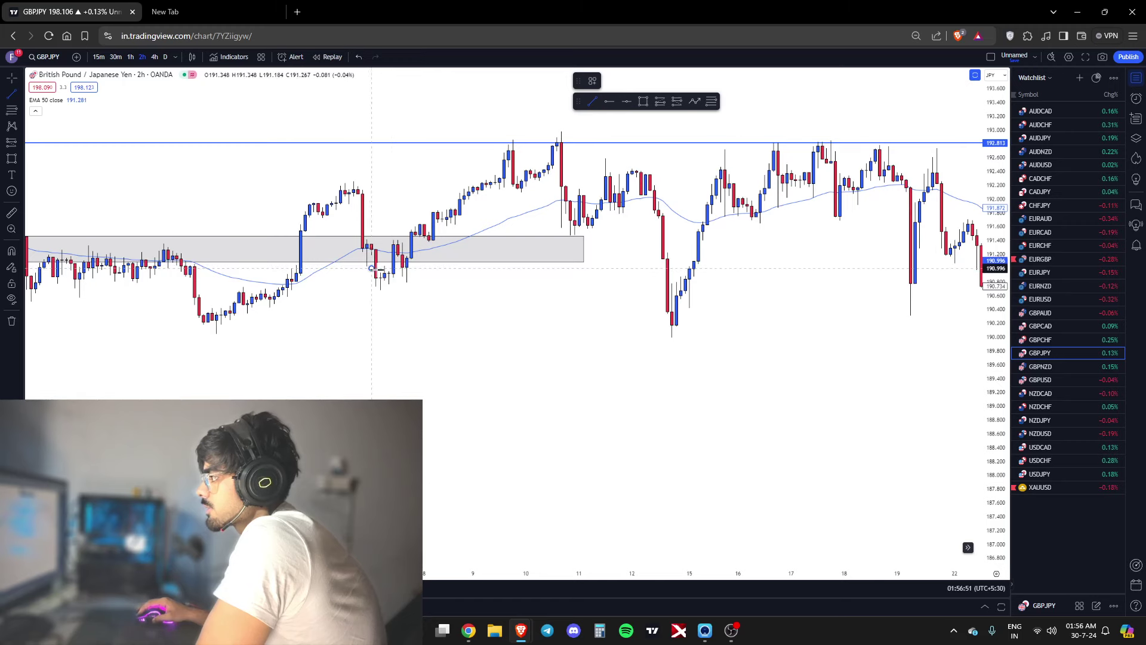
click(420, 268)
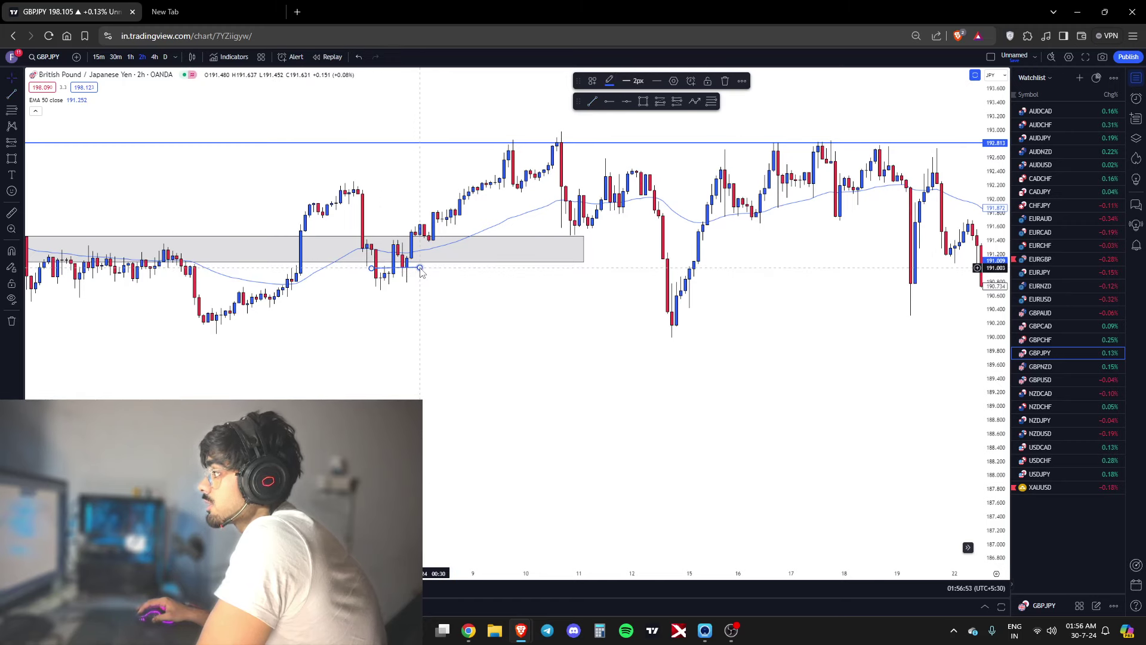
drag(420, 268, 424, 269)
click(461, 289)
Add a long position with entry at about 191.03 on the early-April pullback and a target at about 192.77
click(660, 102)
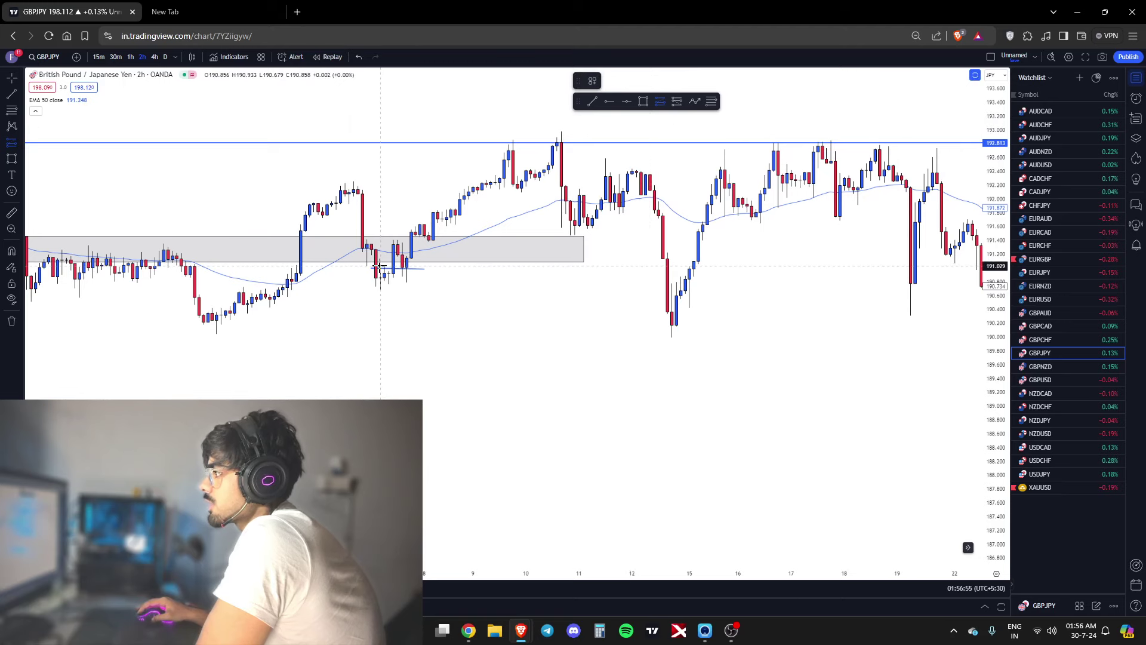
click(379, 267)
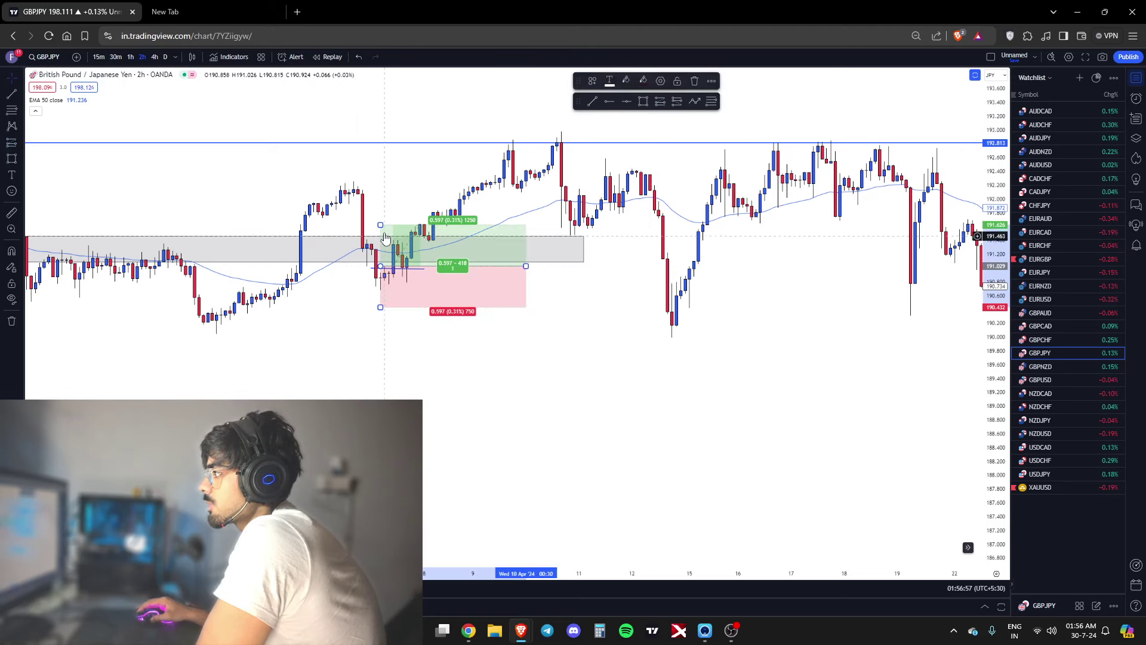
drag(380, 226, 380, 144)
Draw a Fibonacci retracement from the 190.04 low to the 192.27 high, and extend the long position's target to its -0.27 level at about 192.87
scroll(704, 112, down, 3)
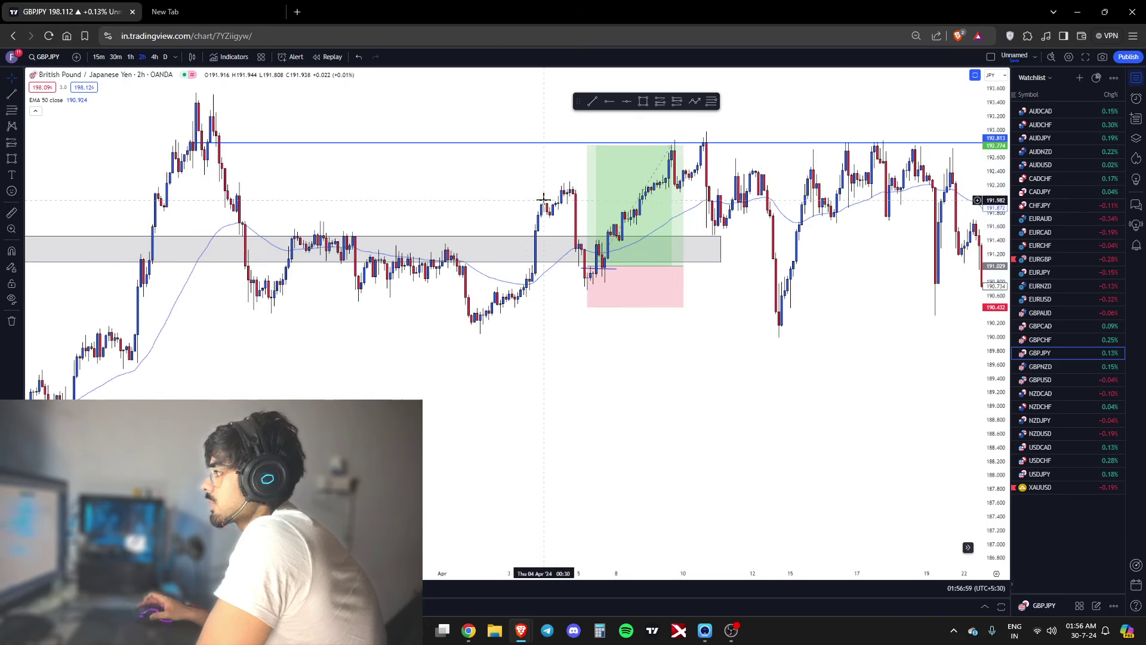
click(711, 101)
drag(471, 334, 625, 180)
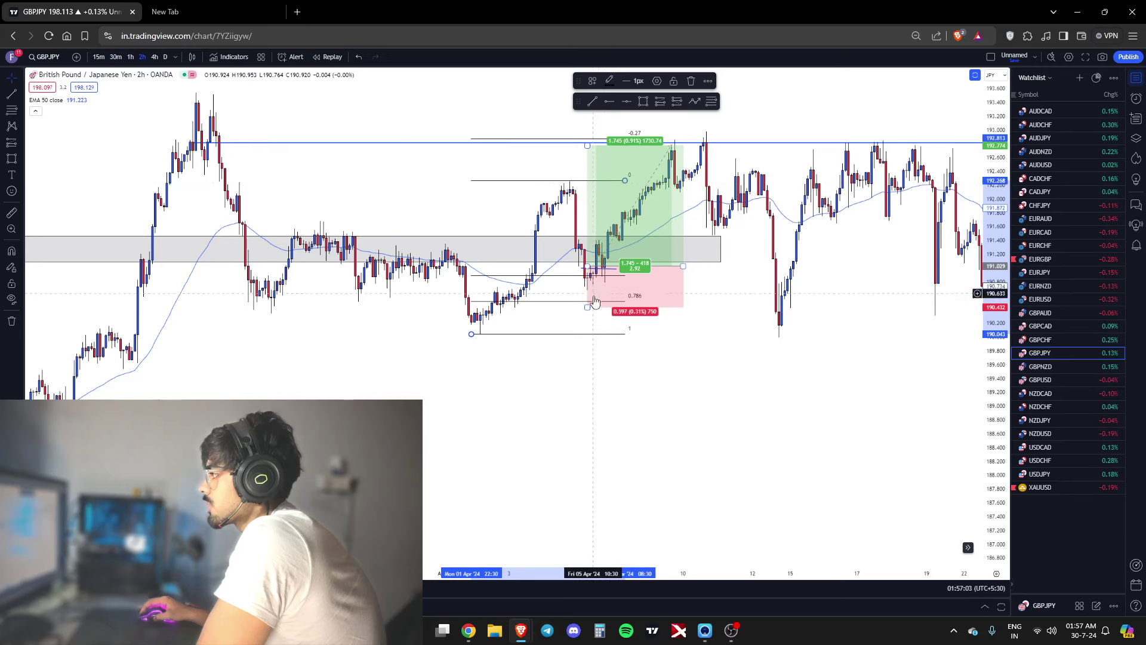
drag(586, 149, 587, 139)
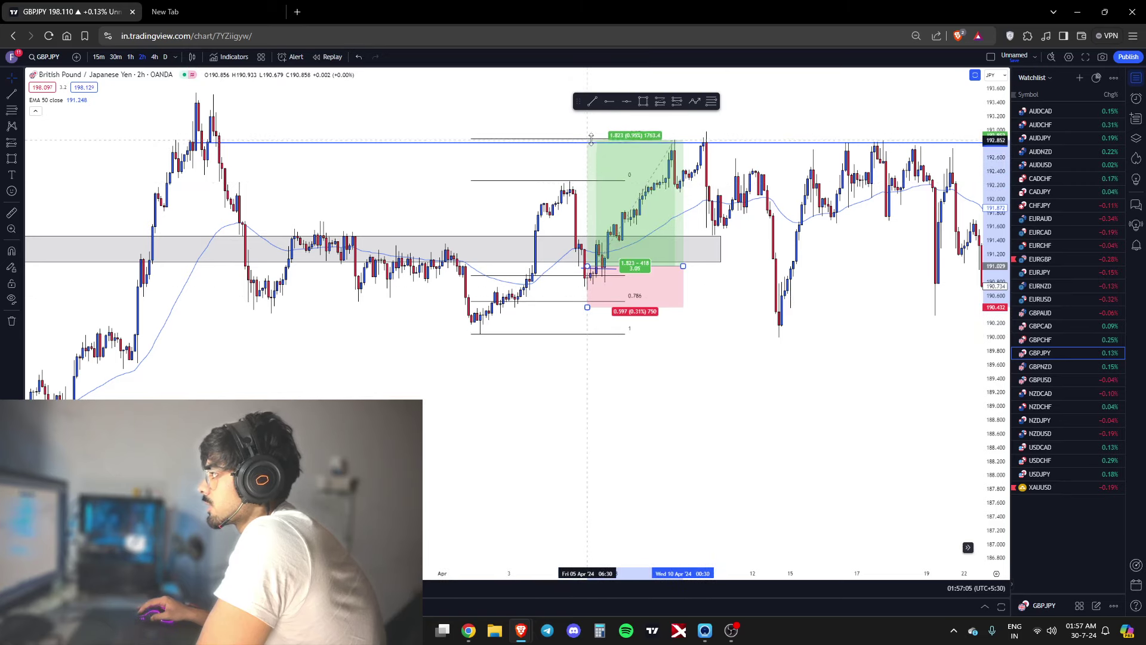
drag(683, 267, 706, 266)
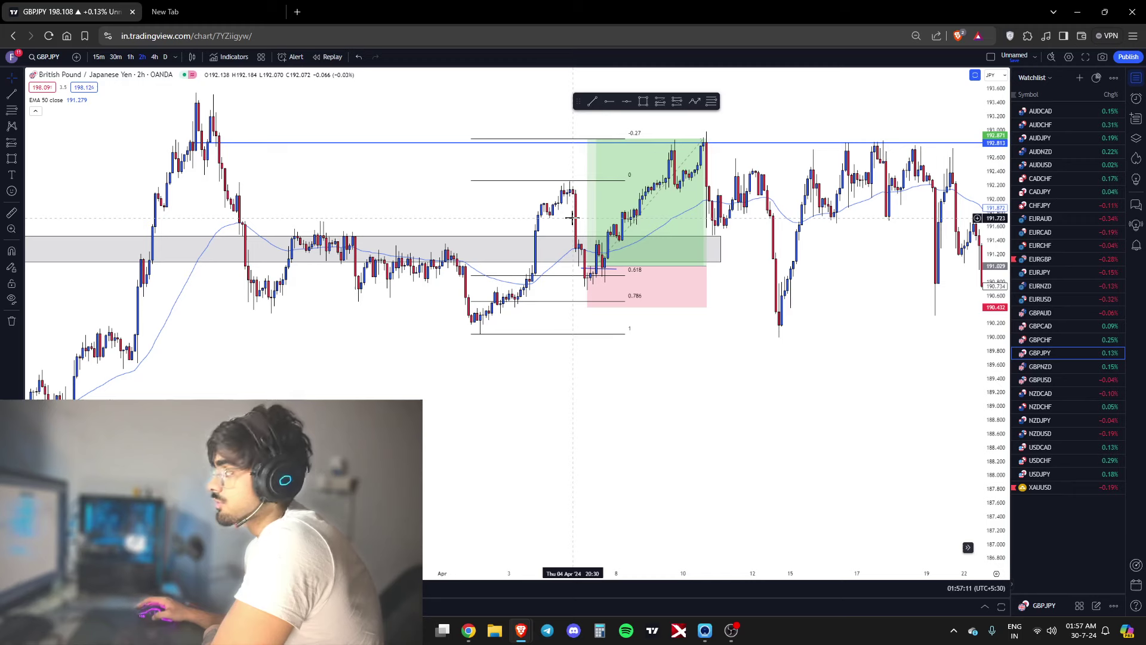
Remove all drawings from the GBPJPY chart and switch it to the daily interval with the view reset
right_click(422, 214)
click(465, 402)
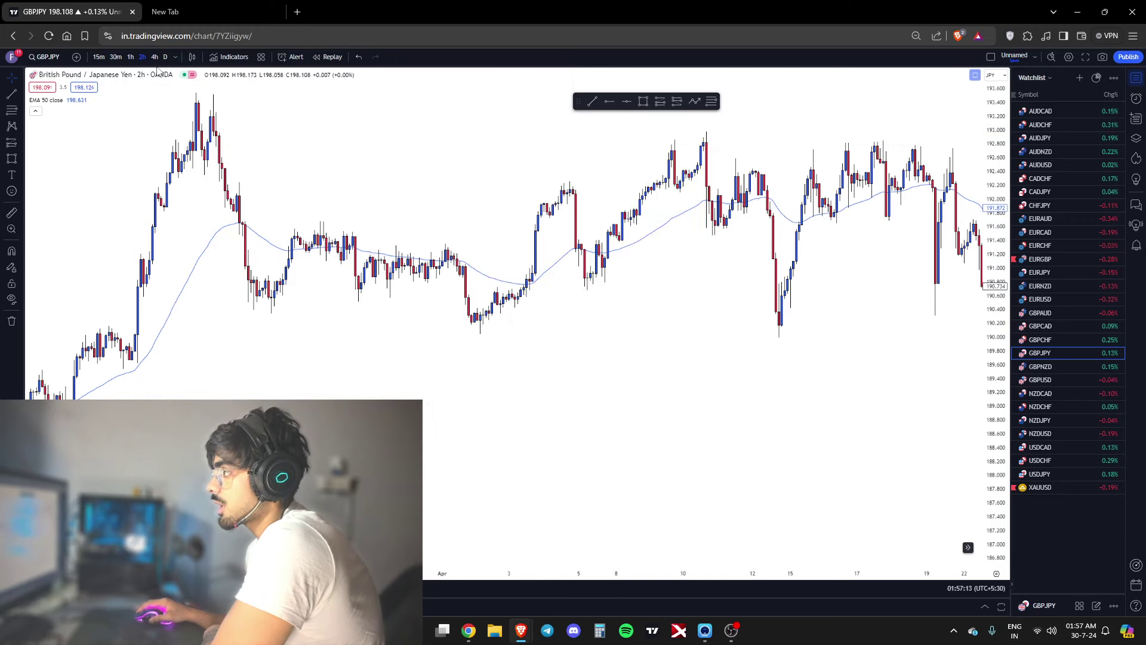
click(164, 59)
right_click(337, 177)
click(357, 187)
scroll(388, 217, up, 4)
scroll(537, 179, up, 3)
Draw a rectangle zone at about 187.4 to 187.8 across the January and early-February price action
click(643, 102)
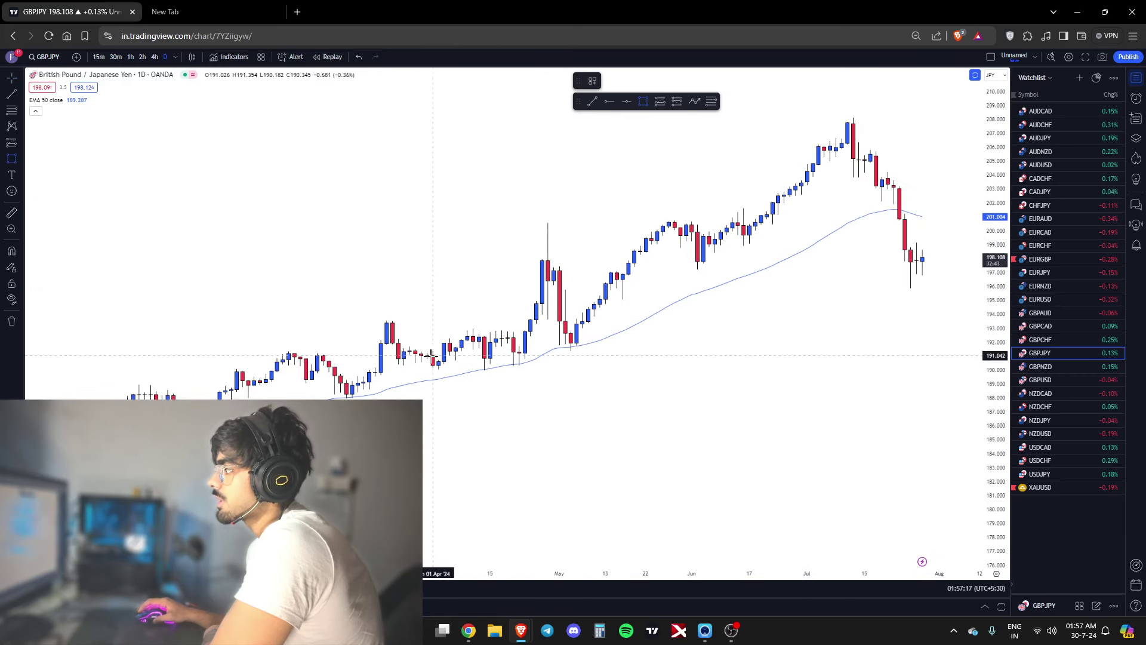
scroll(394, 360, down, 2)
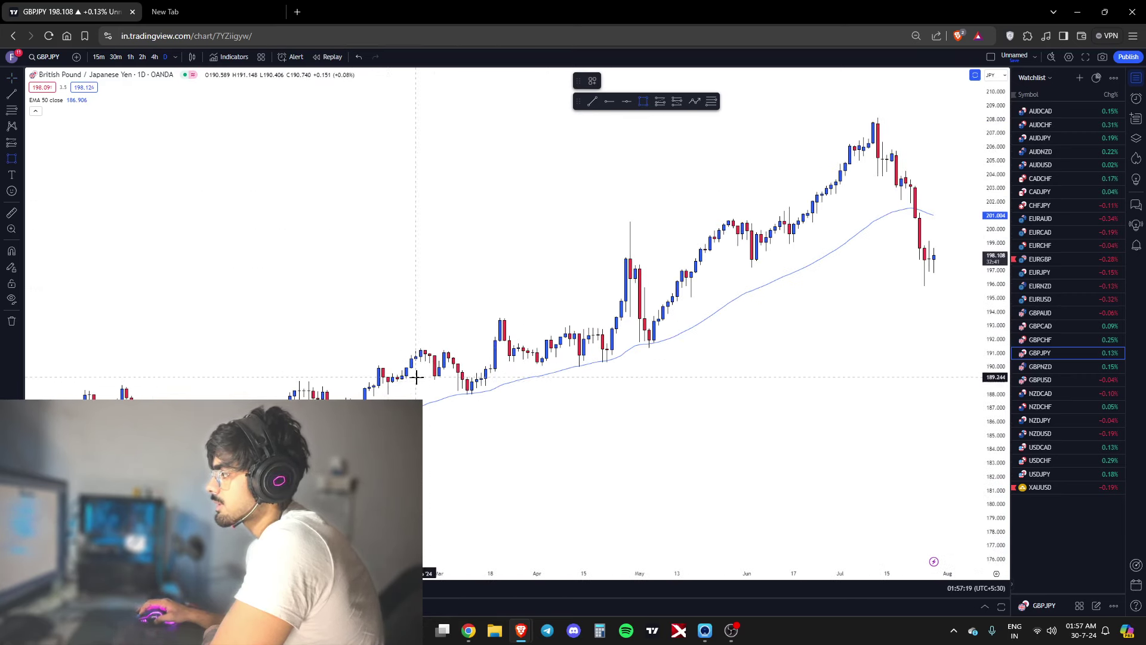
drag(995, 503, 996, 335)
key(Escape)
drag(379, 425, 555, 231)
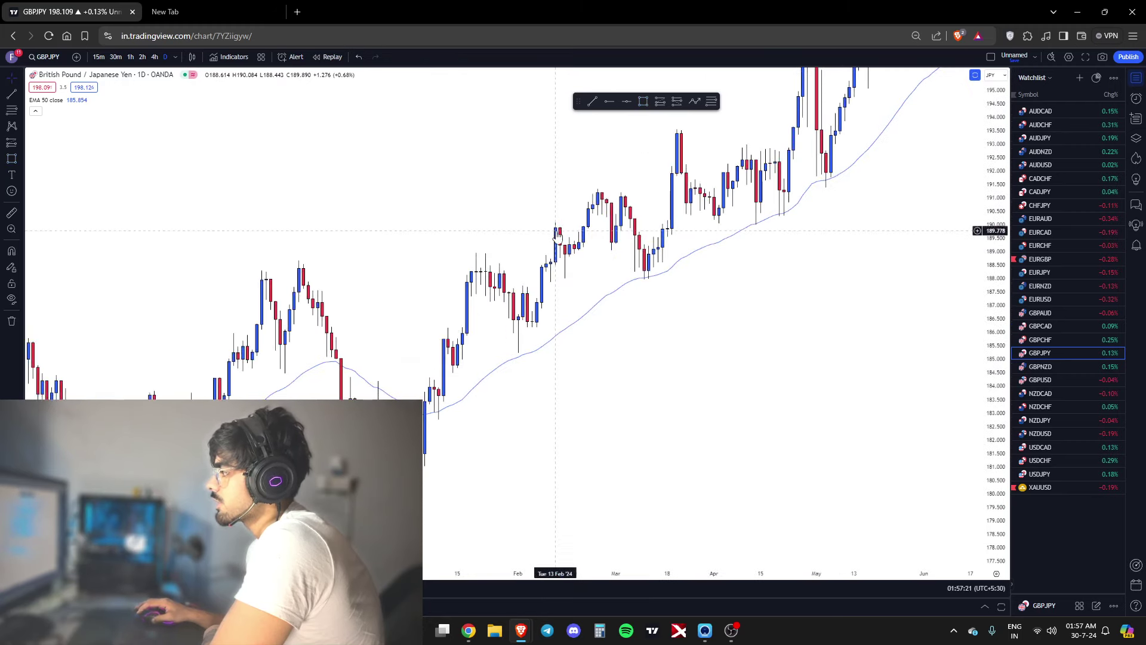
click(643, 101)
mouse_move(471, 258)
mouse_down()
mouse_move(583, 267)
mouse_move(527, 289)
mouse_move(512, 311)
mouse_up()
drag(507, 257, 585, 176)
scroll(585, 177, up, 3)
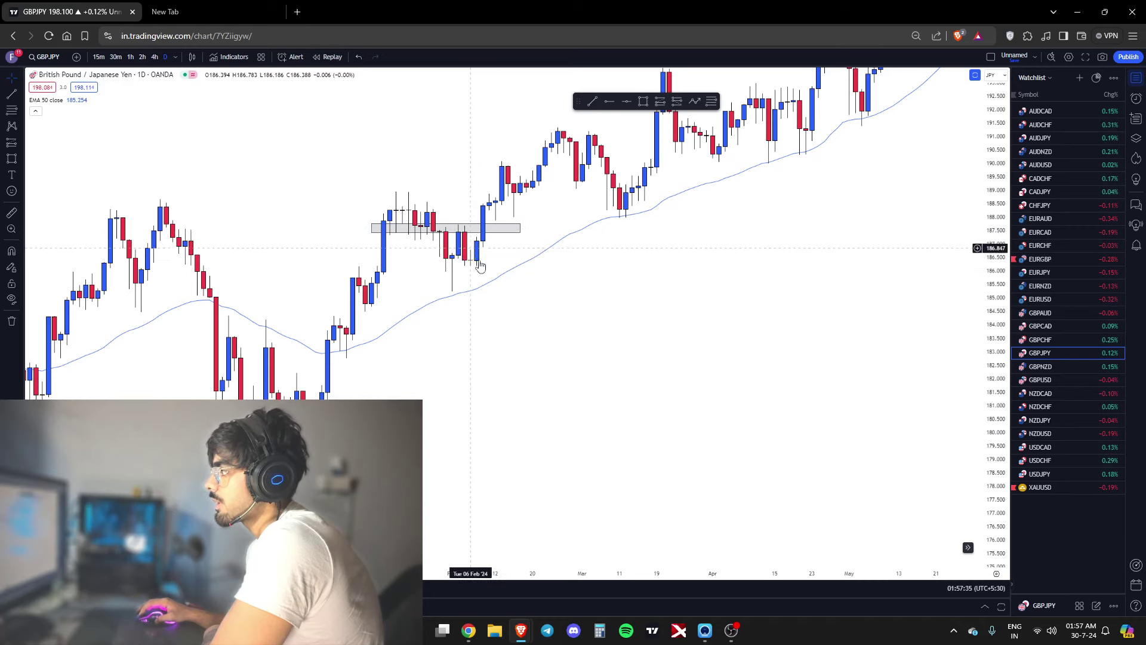
Switch the GBPJPY chart to the 1-hour interval around the early-February price action at the zone
click(130, 57)
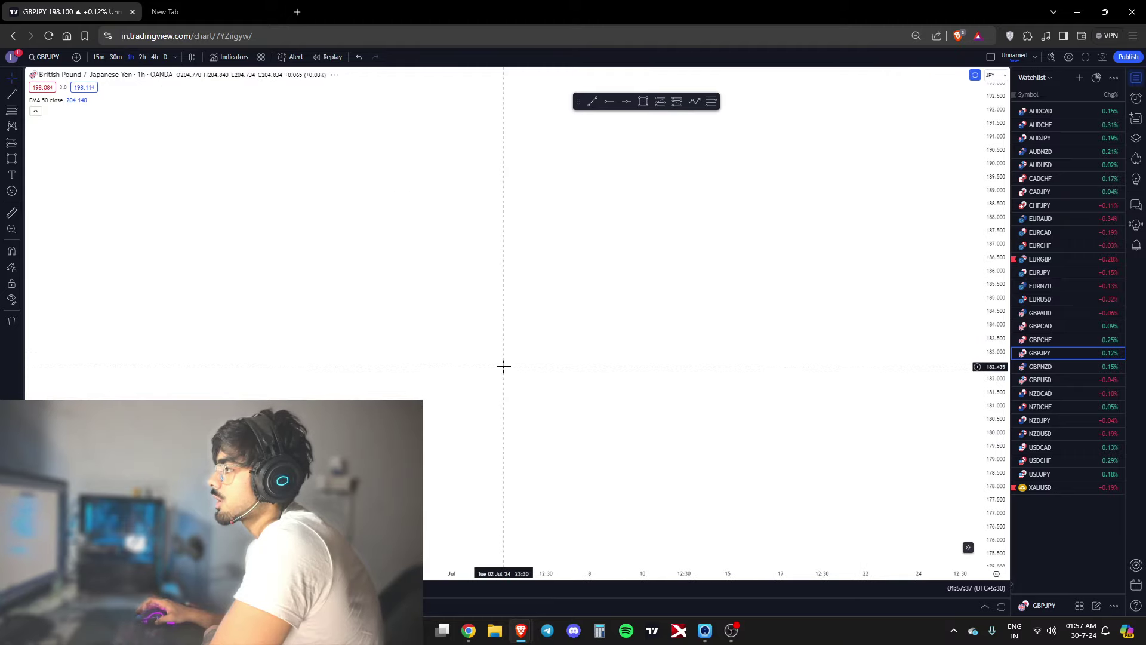
scroll(754, 394, up, 5)
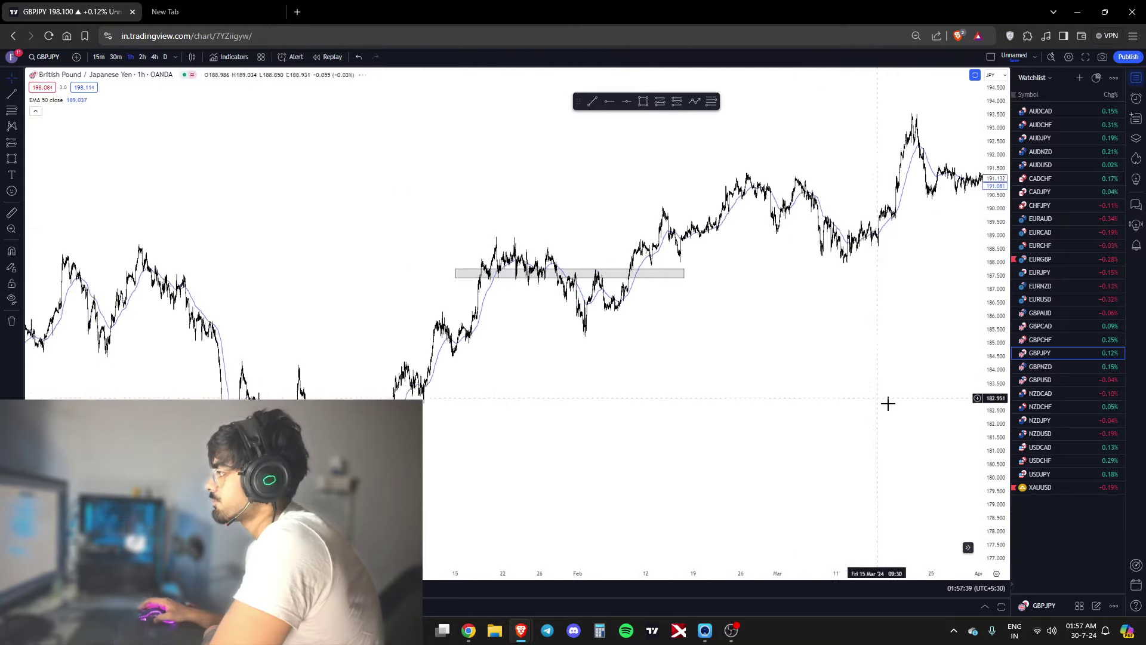
drag(995, 406, 995, 286)
drag(425, 366, 829, 371)
scroll(596, 366, up, 8)
drag(603, 409, 937, 425)
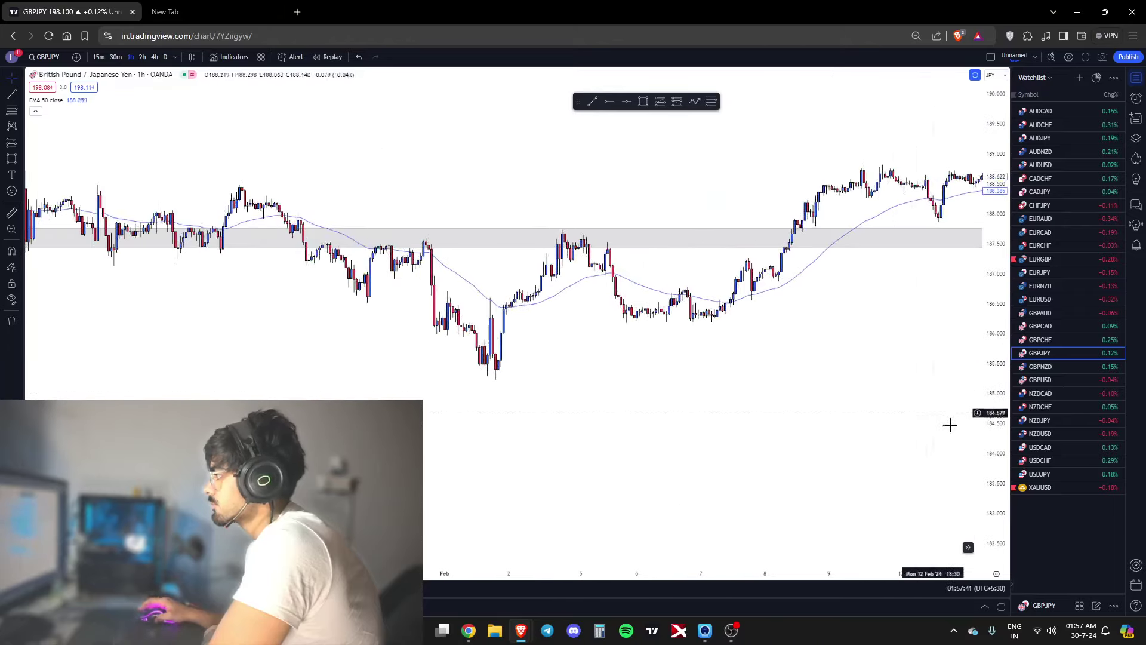
drag(995, 472, 995, 352)
scroll(886, 361, up, 3)
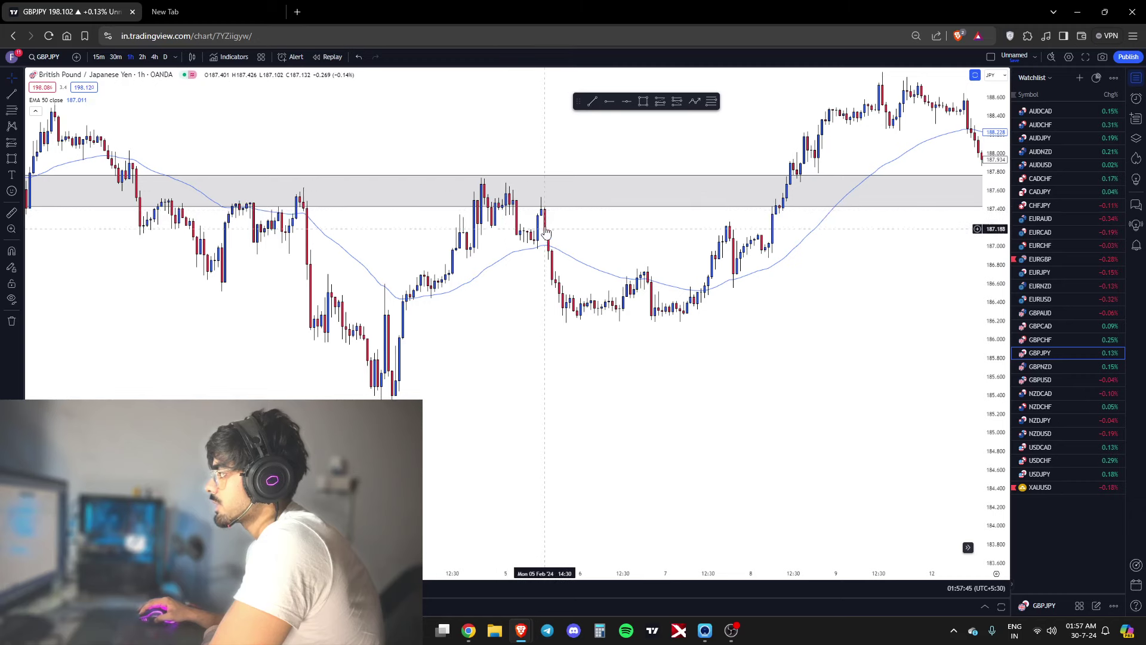
Add a short position on the 5 February retest with entry at about 187.39 and stop at about 187.77
click(676, 102)
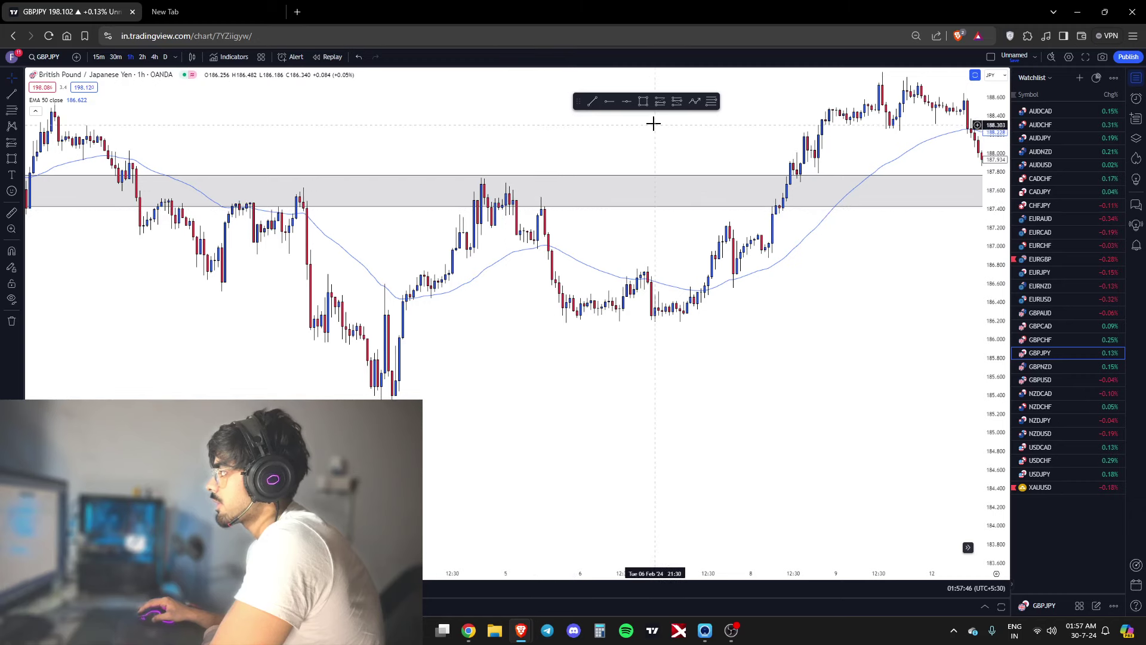
click(537, 210)
drag(537, 142, 538, 175)
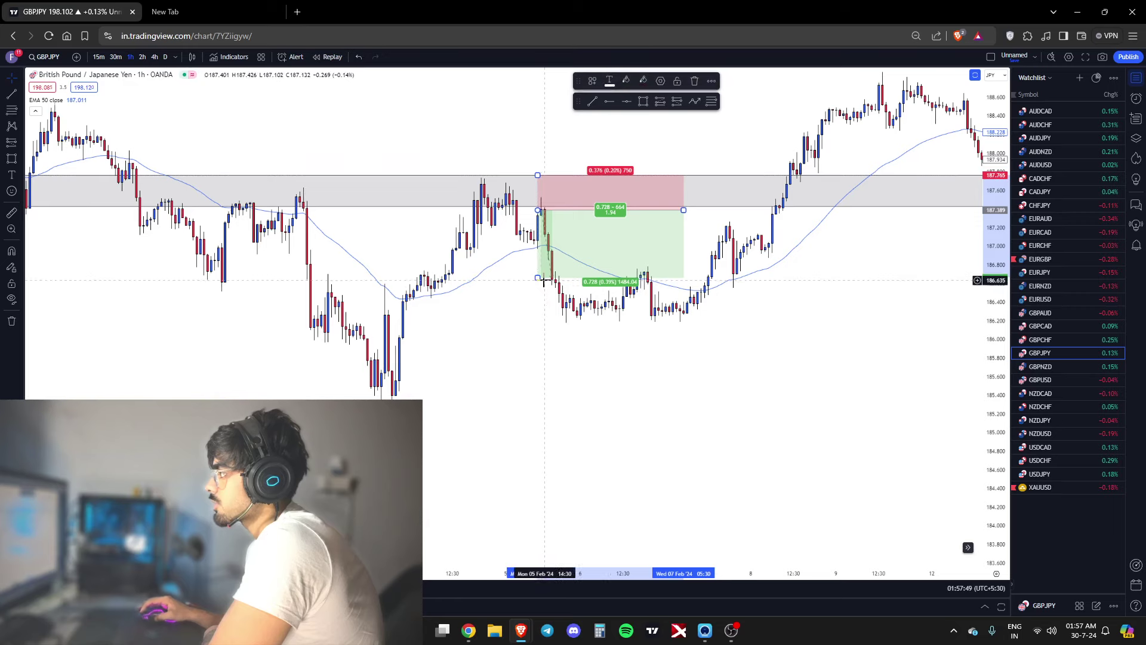
Place a horizontal ray at about 186.31 from the early-February rally and lower the short position's target to that level
drag(538, 278, 540, 309)
click(529, 313)
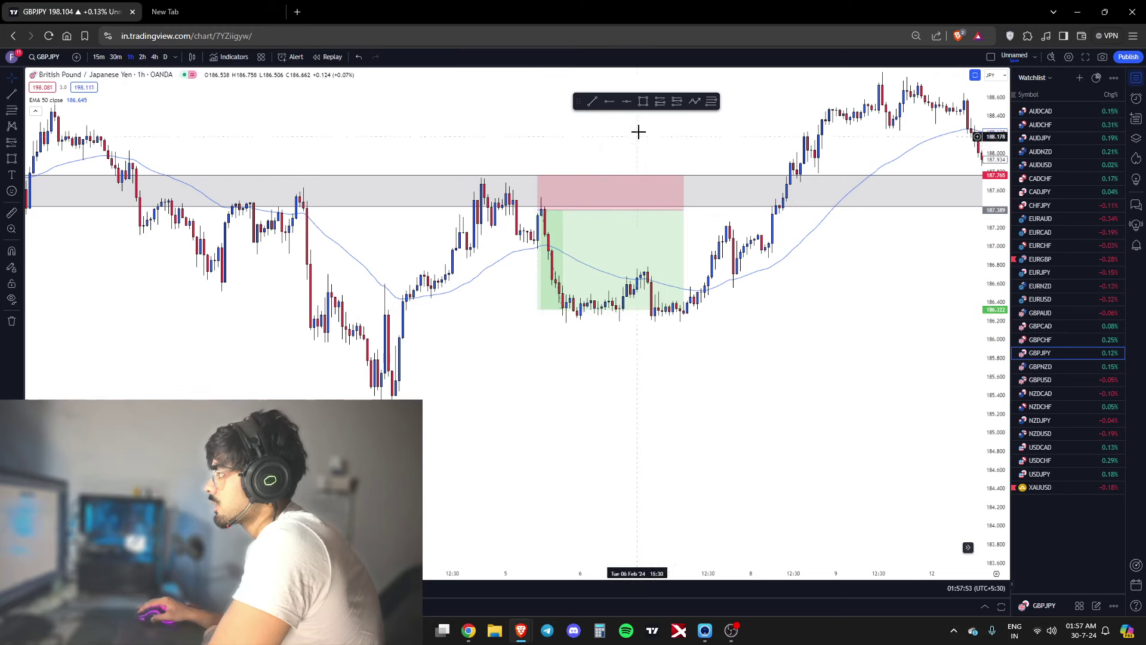
click(398, 309)
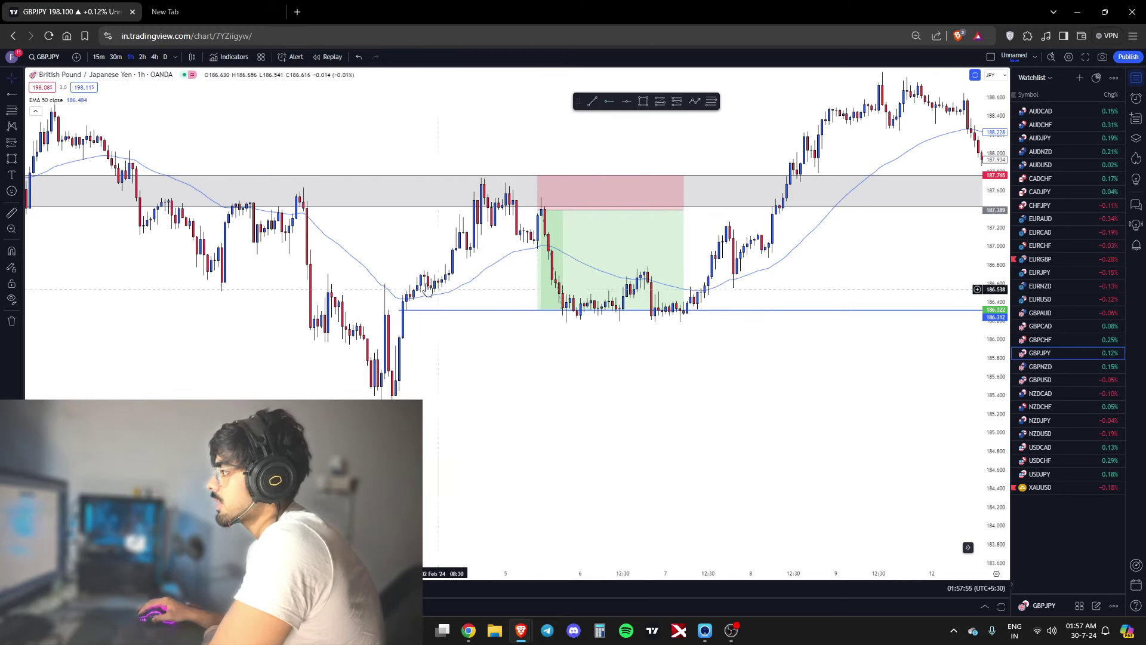
drag(537, 309, 542, 311)
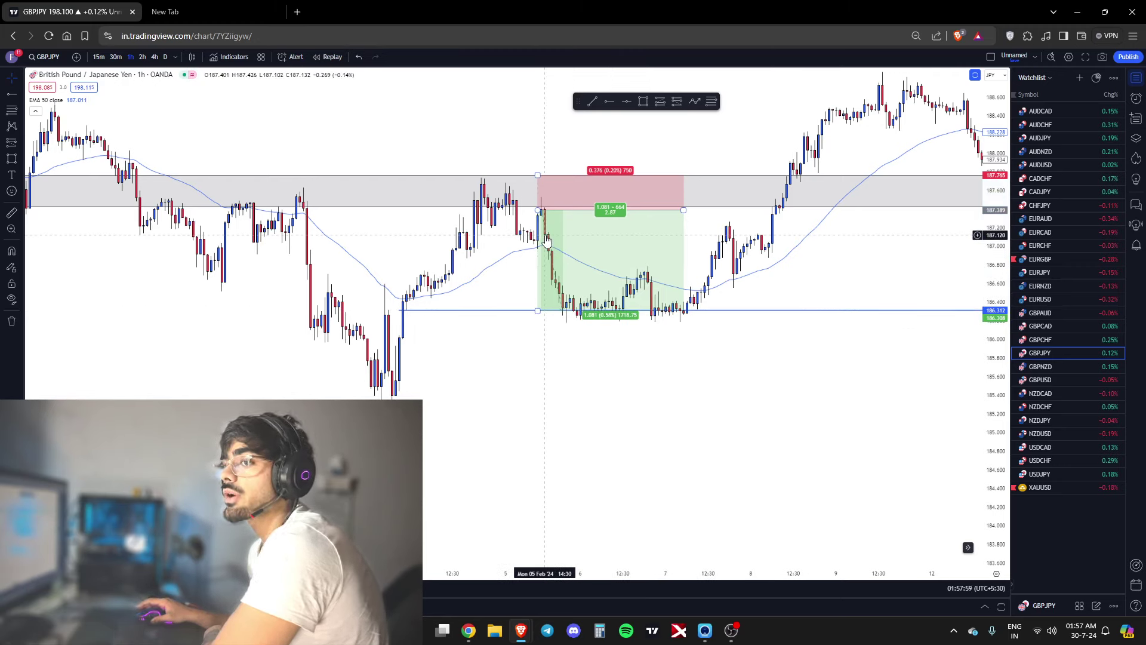
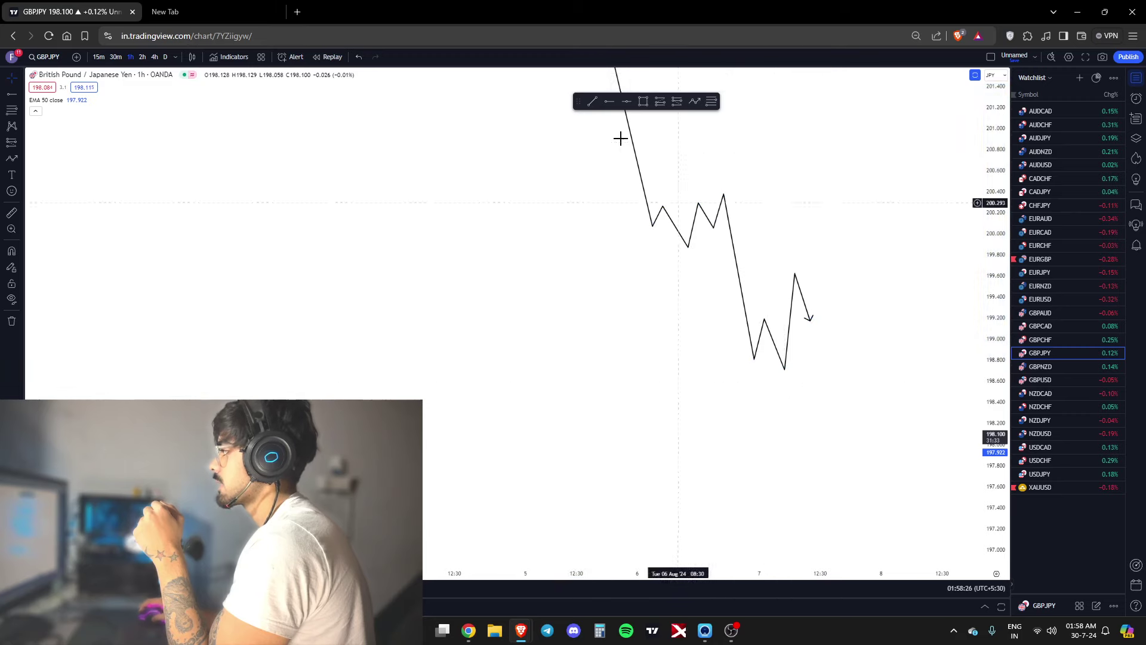
Draw a rectangle zone at about 199.13 to 199.19 along the neckline of the sketched double bottom
click(644, 101)
click(749, 325)
click(845, 319)
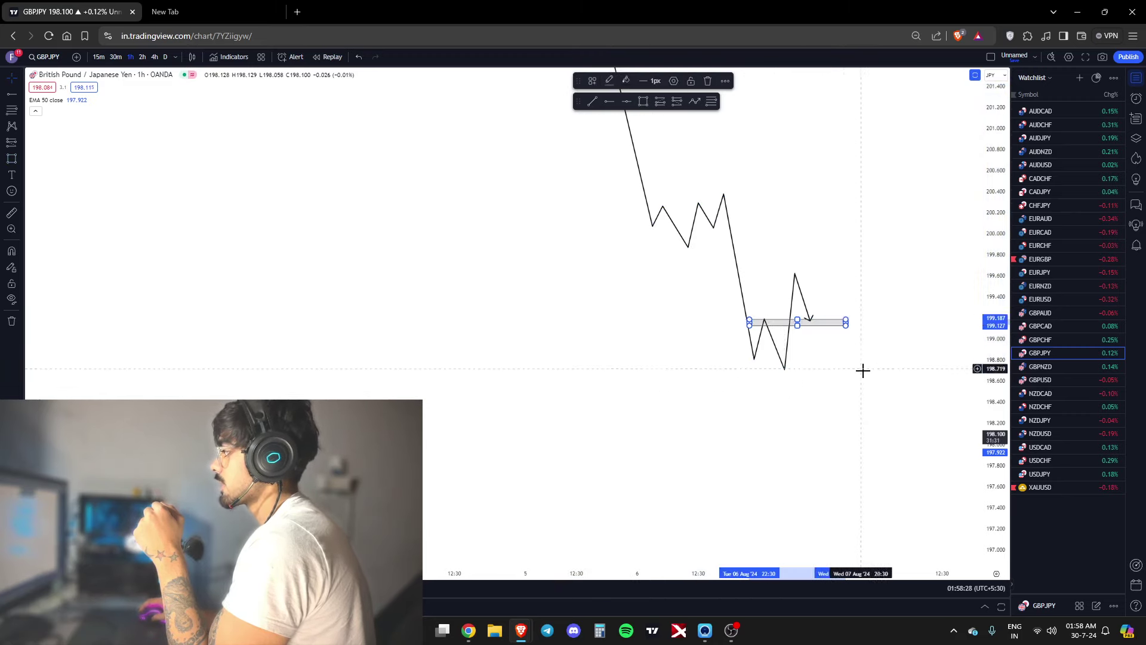
click(862, 371)
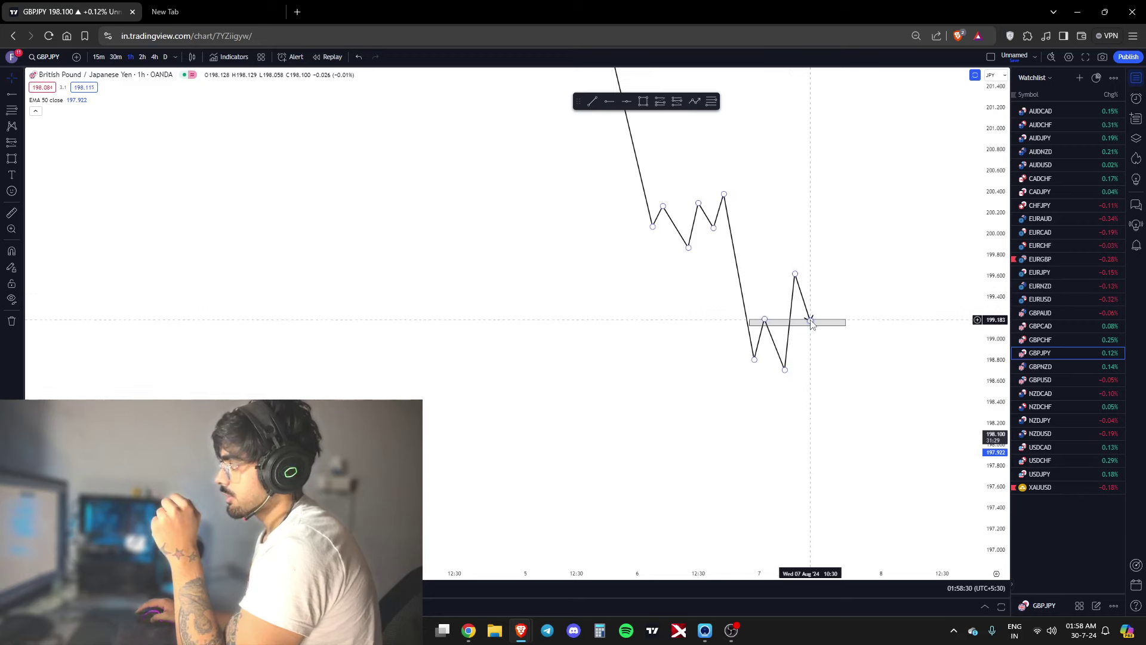
Sketch a second path beside the first, with a small range, a drop to about 198.3, a stepped rise to about 199.75 and a pullback
click(694, 101)
click(526, 295)
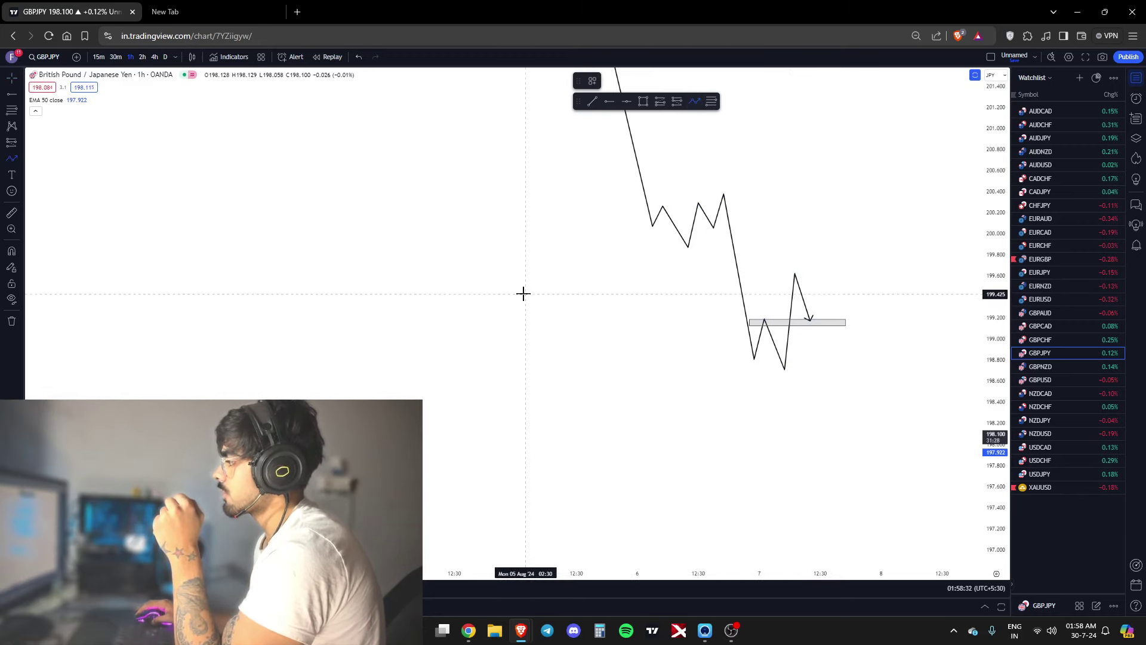
click(535, 335)
click(546, 323)
click(557, 332)
click(556, 320)
click(566, 328)
click(571, 309)
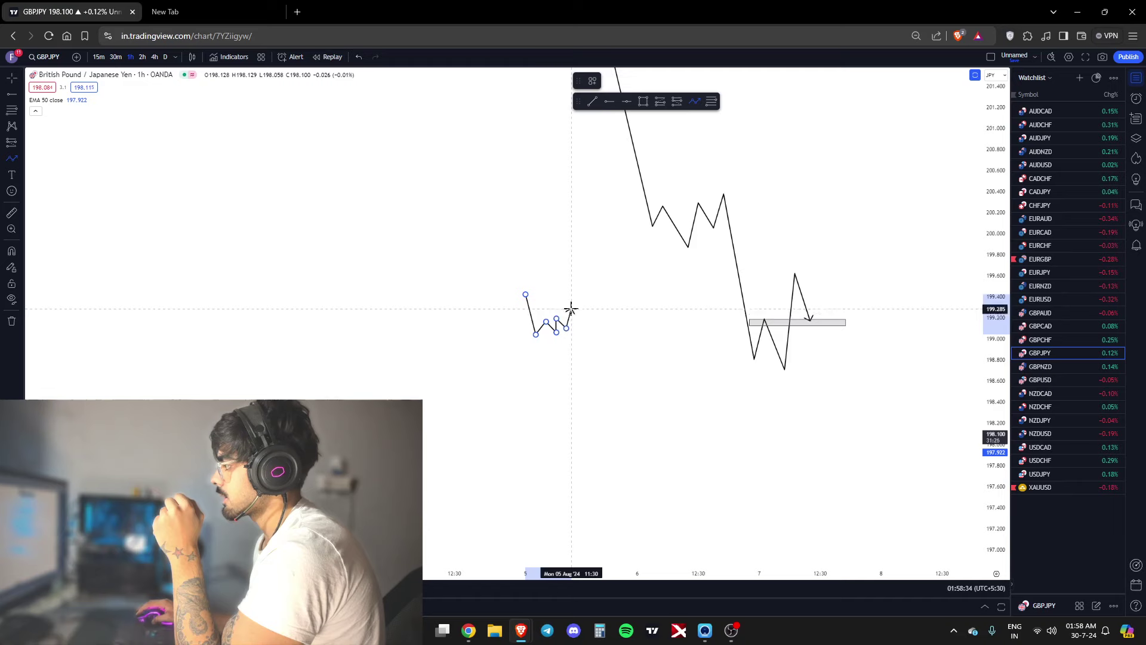
click(596, 411)
click(601, 366)
click(612, 377)
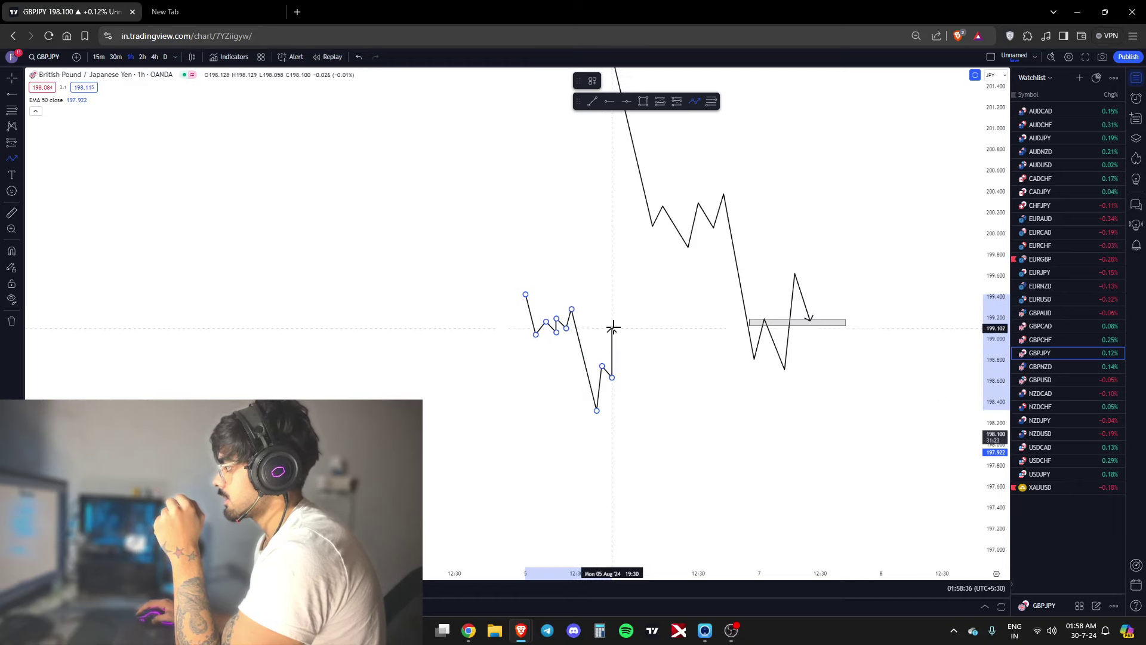
click(612, 327)
click(622, 338)
click(627, 258)
click(637, 279)
click(642, 272)
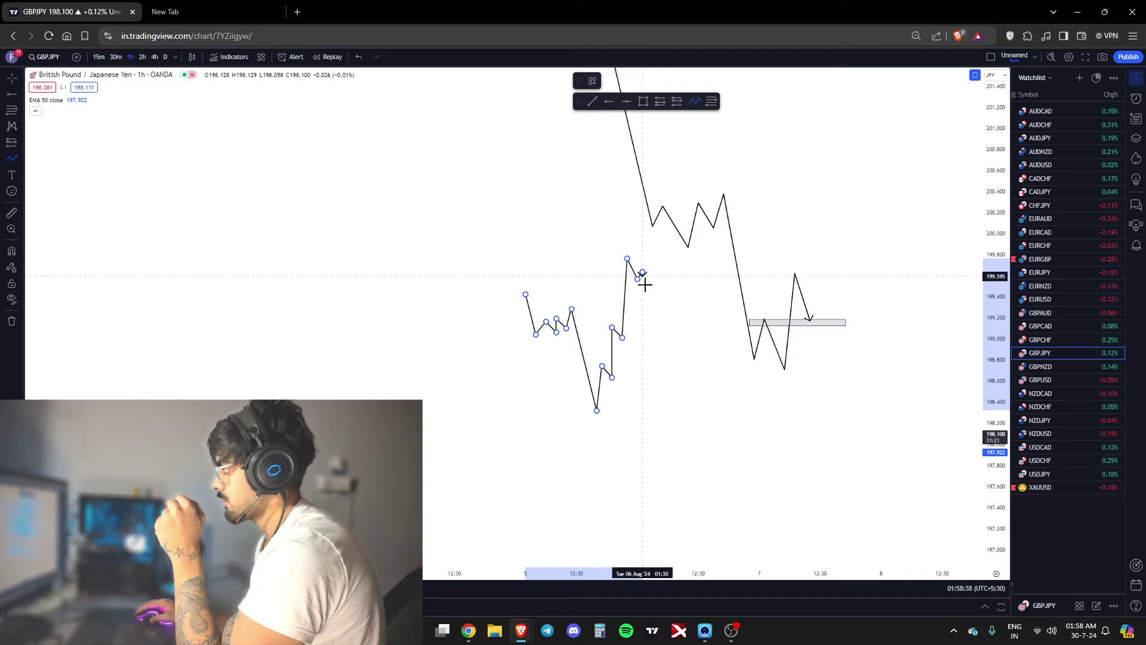
click(647, 293)
click(653, 285)
double_click(661, 315)
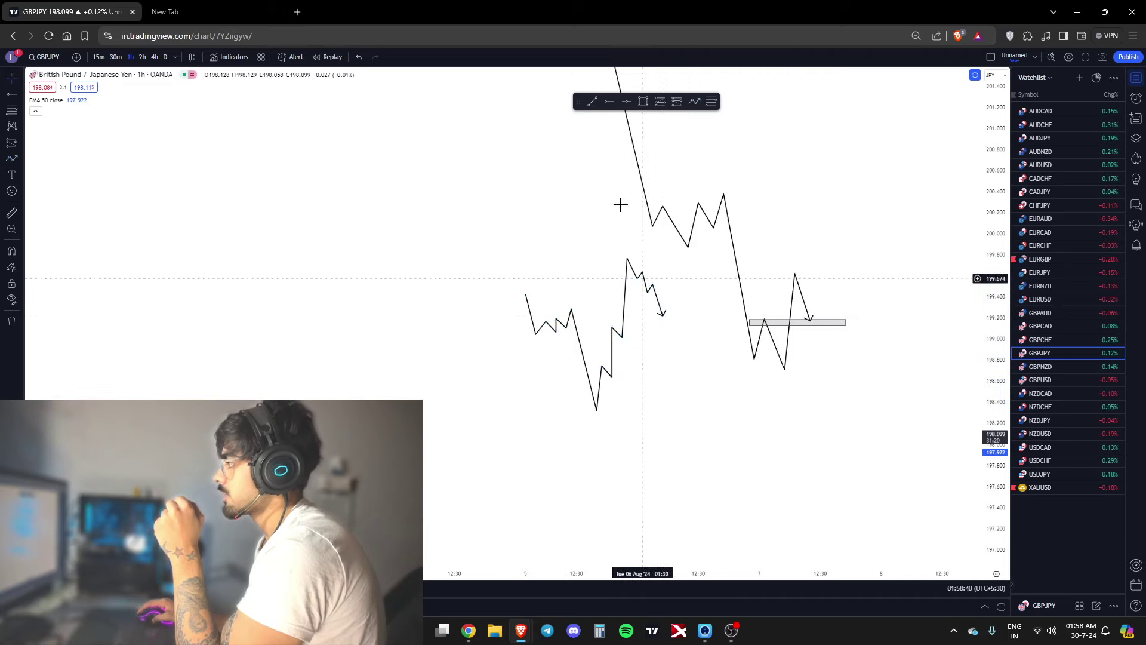
Draw a rectangle zone at about 199.15 to 199.27 over the second sketch's range and extend the path's arrow end into it
click(643, 101)
mouse_move(545, 313)
mouse_down()
mouse_move(678, 323)
mouse_move(683, 309)
mouse_up()
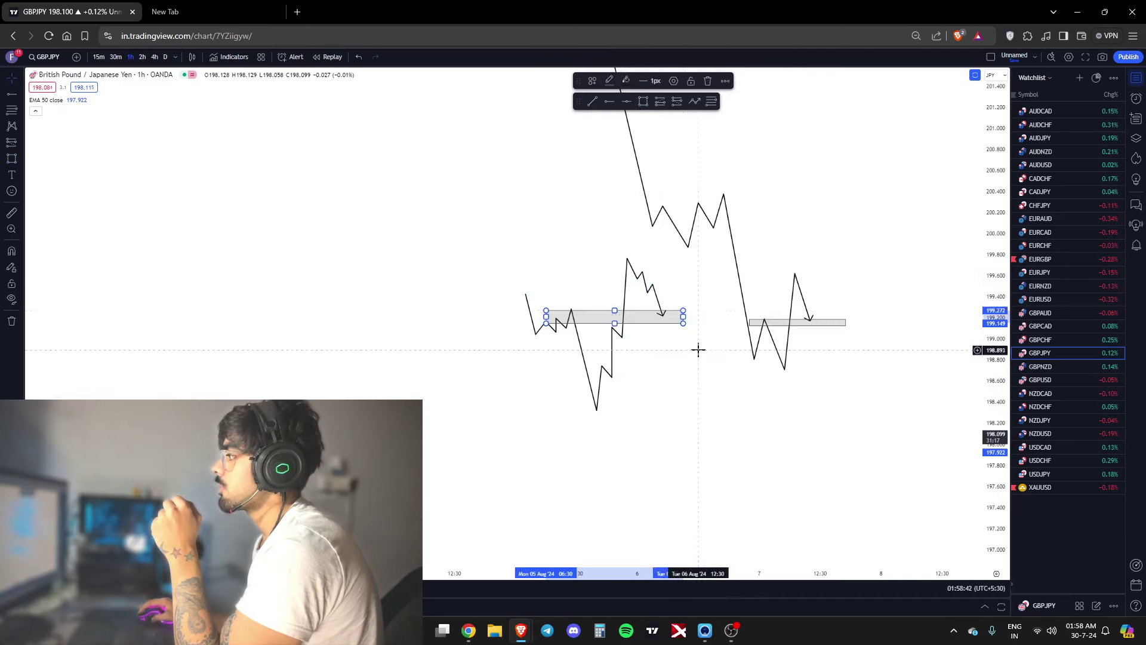
click(693, 348)
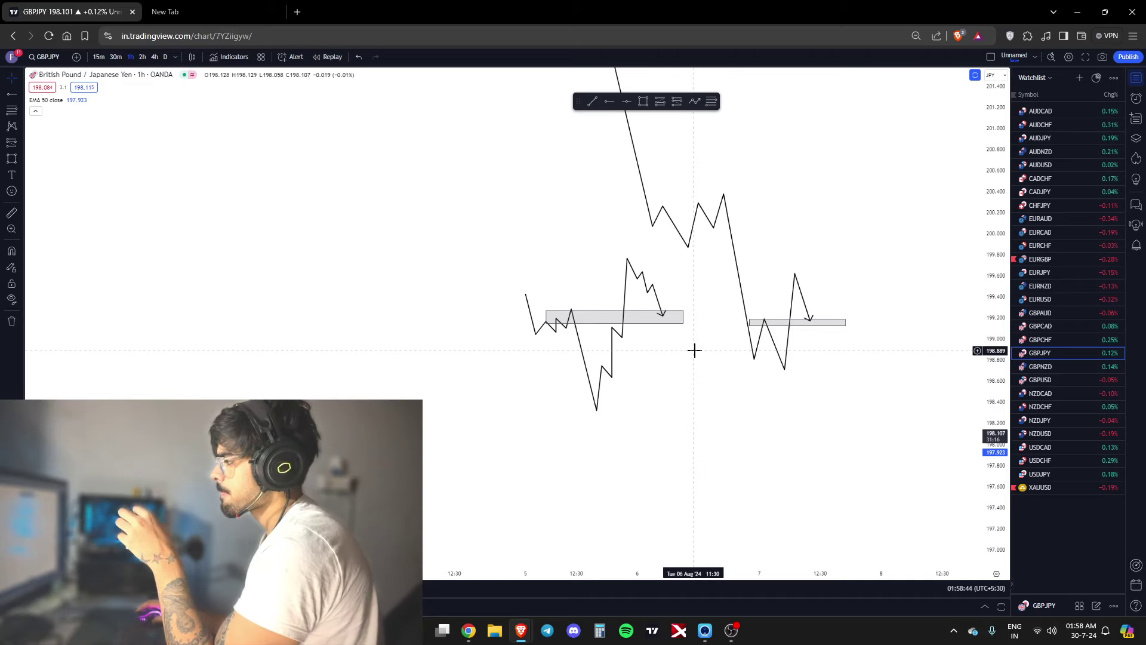
click(668, 321)
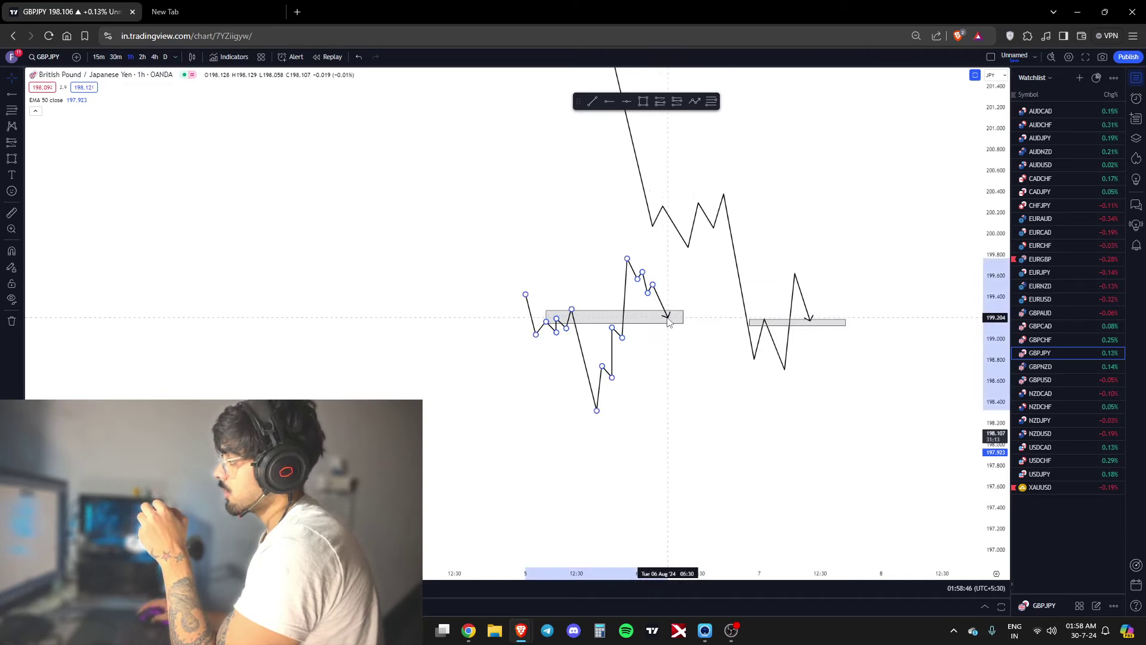
Sketch a path from the arrow in the left zone, with a small range at about 199.27 to 199.42 and a rally to about 200.0
click(683, 302)
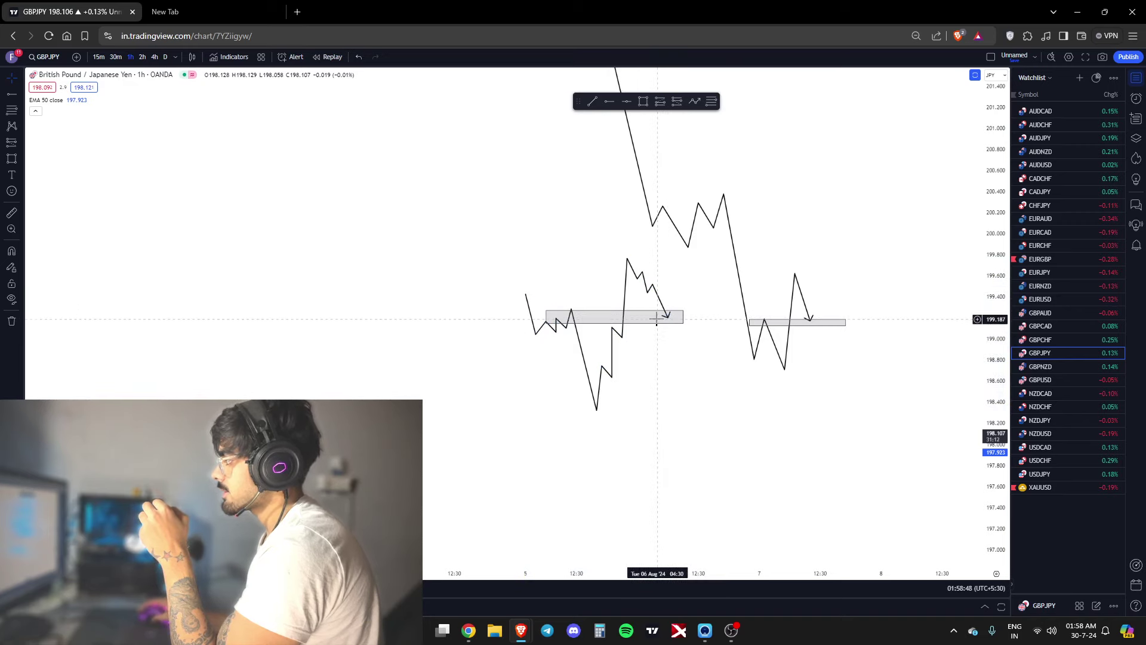
click(694, 101)
click(668, 317)
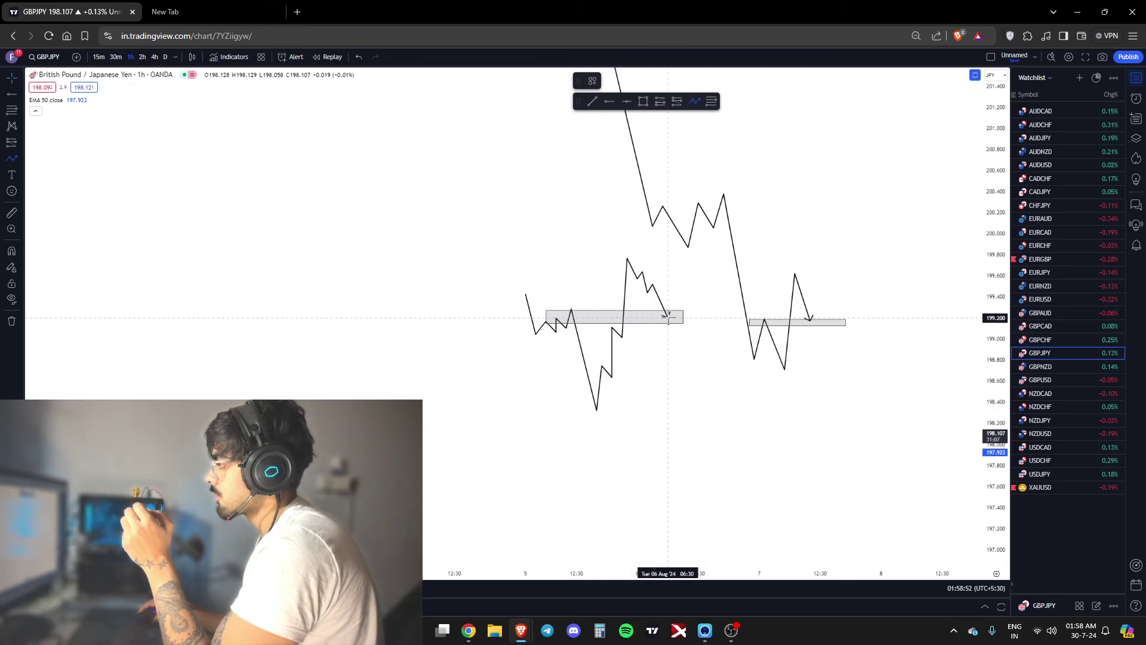
click(682, 294)
click(688, 312)
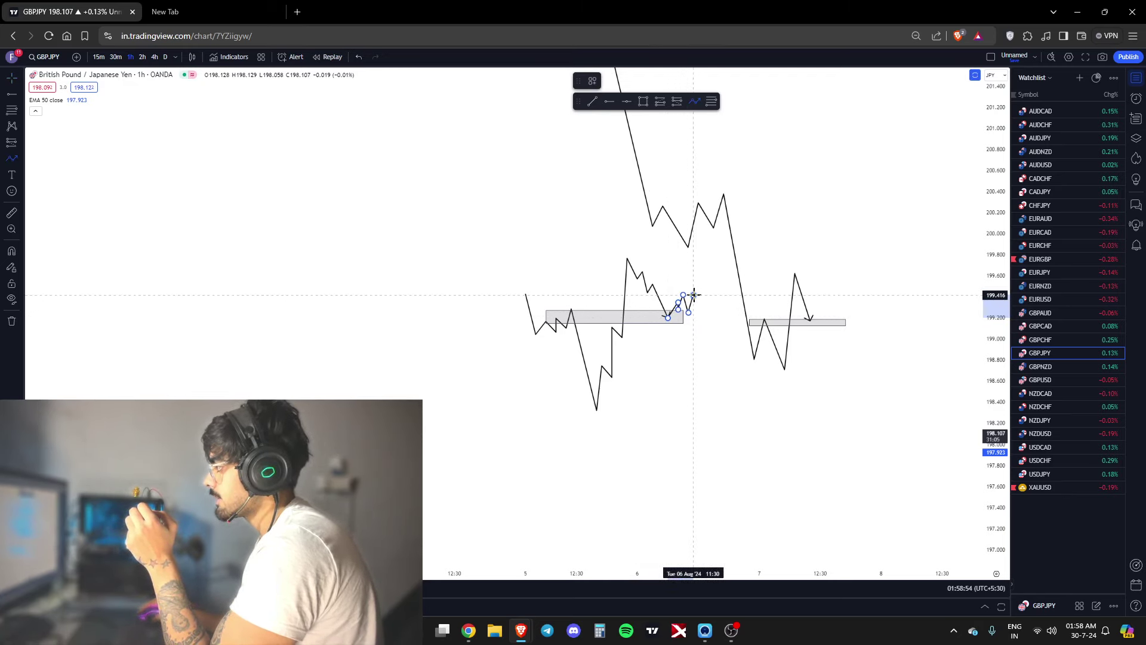
click(693, 295)
click(703, 304)
click(703, 310)
click(704, 303)
click(713, 310)
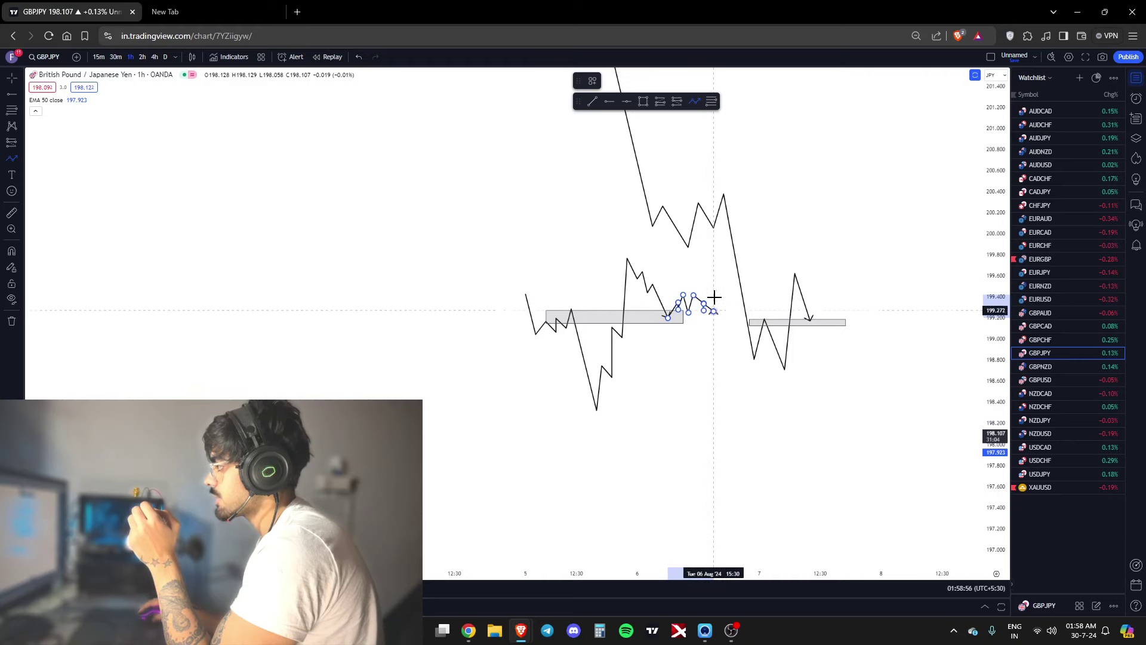
double_click(719, 233)
Extend the left rectangle zone under the new range and draw a trend line along the pullback from about 199.75 to 199.24
click(662, 279)
drag(684, 317, 720, 348)
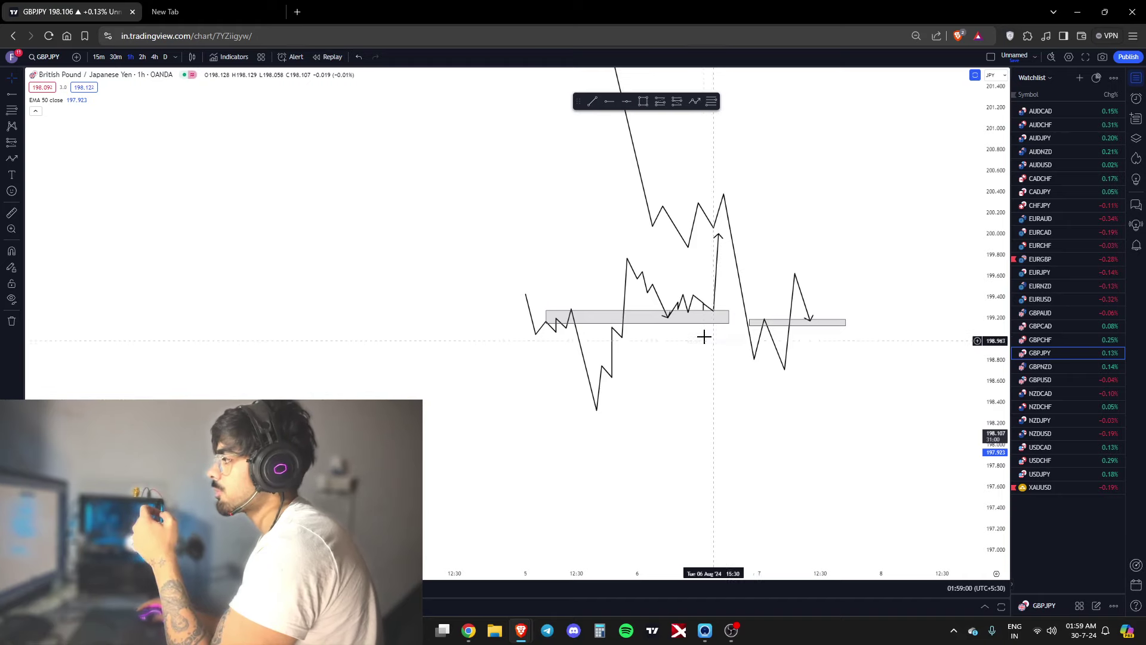
click(592, 101)
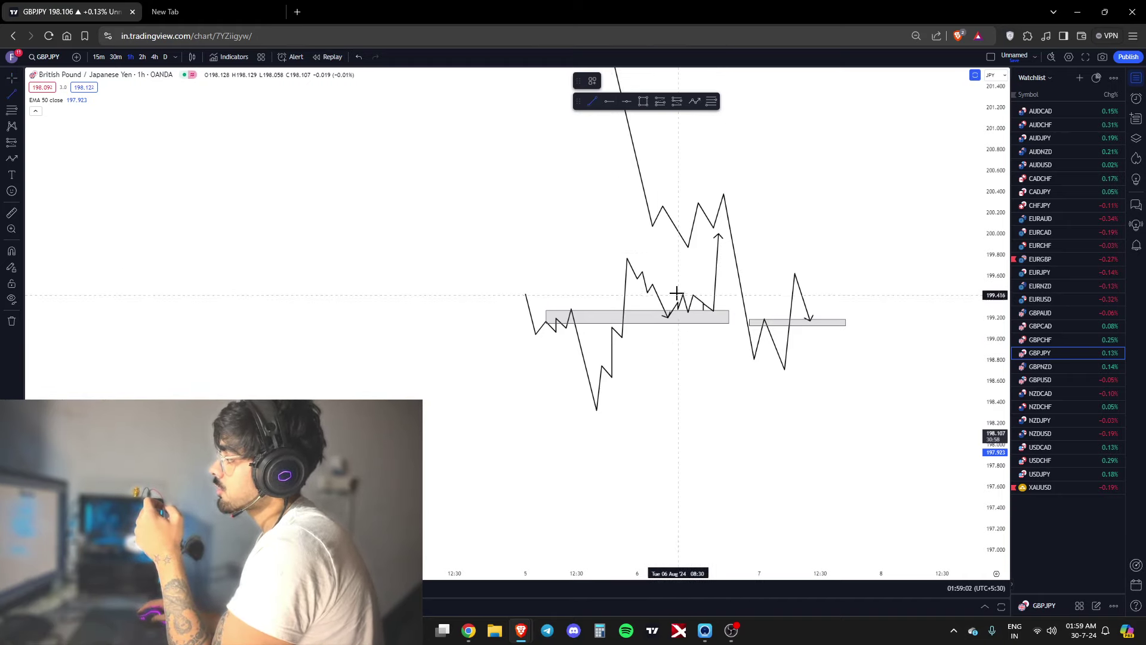
click(632, 258)
click(679, 313)
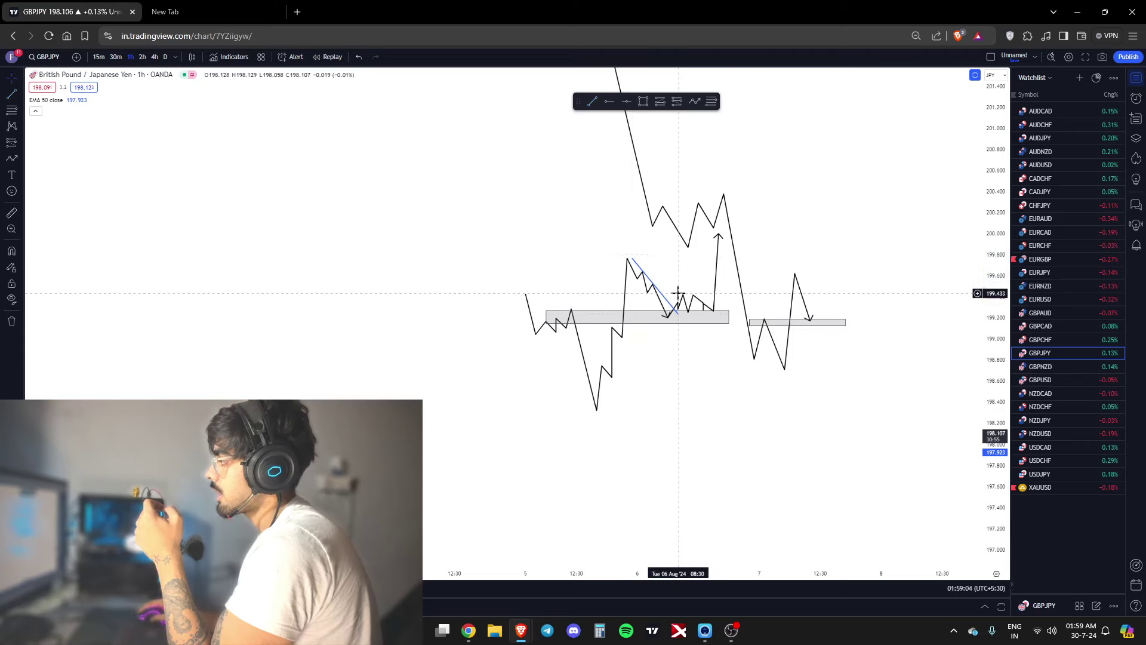
Draw a Fibonacci retracement on the left sketch from the last higher low at about 199.0 to the peak at about 199.75
click(711, 101)
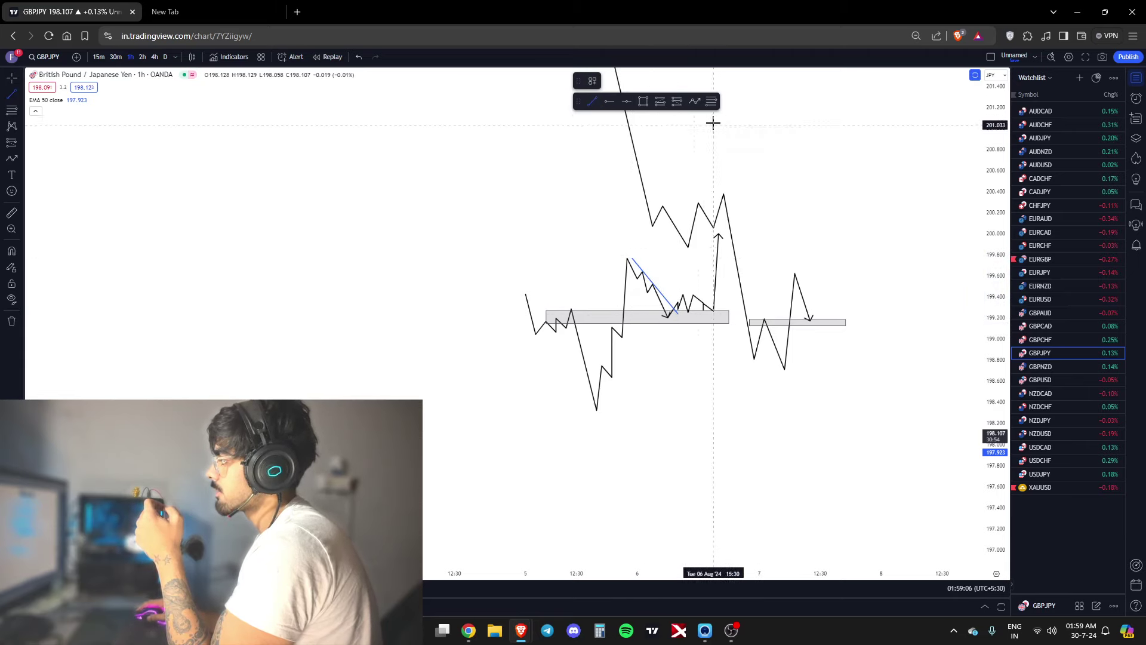
click(612, 339)
click(759, 258)
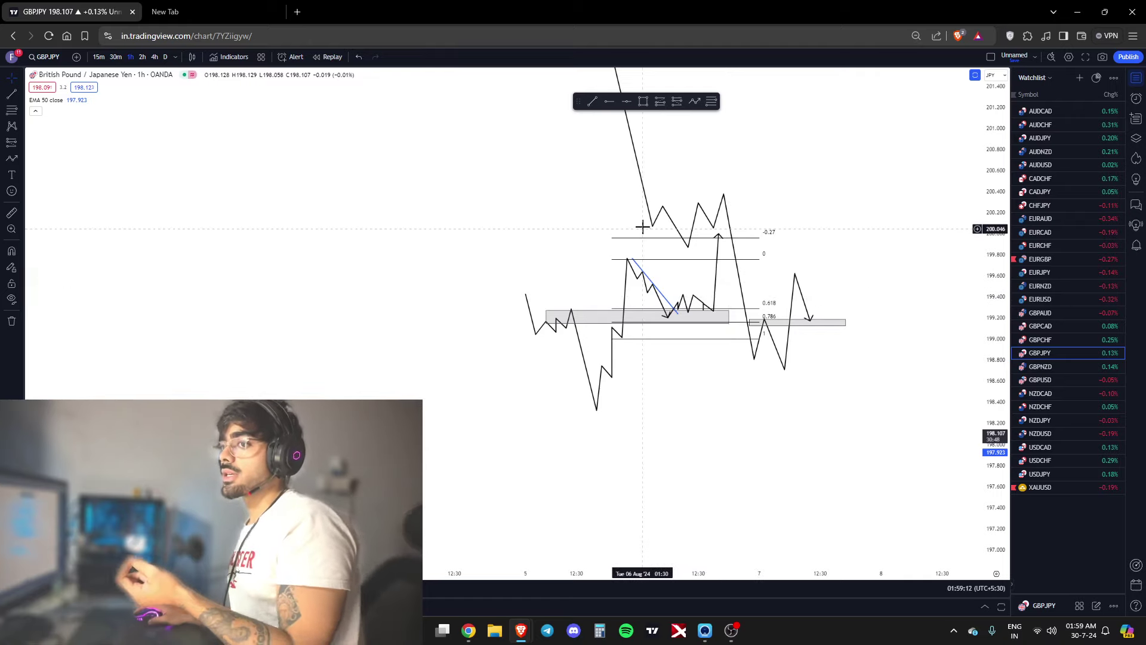
Draw a rising trend line below the left sketch from about 198.77 to about 199.36
click(592, 102)
click(622, 364)
click(734, 301)
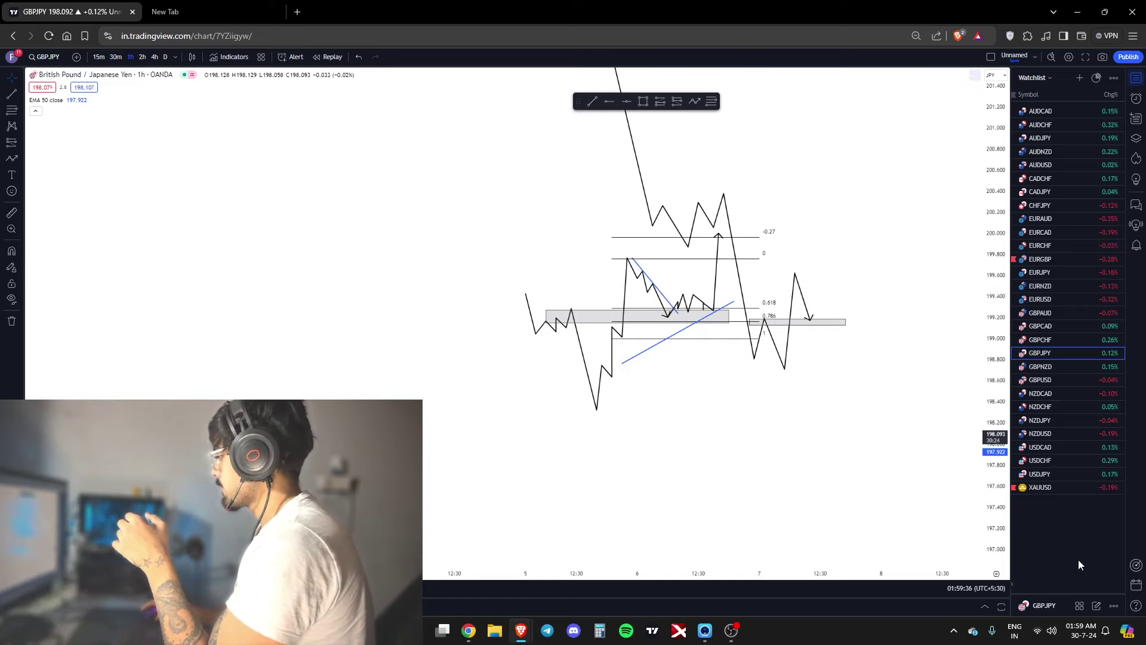
Open the XAUUSD chart, reset its view and switch it to the daily timeframe
click(1078, 487)
right_click(686, 345)
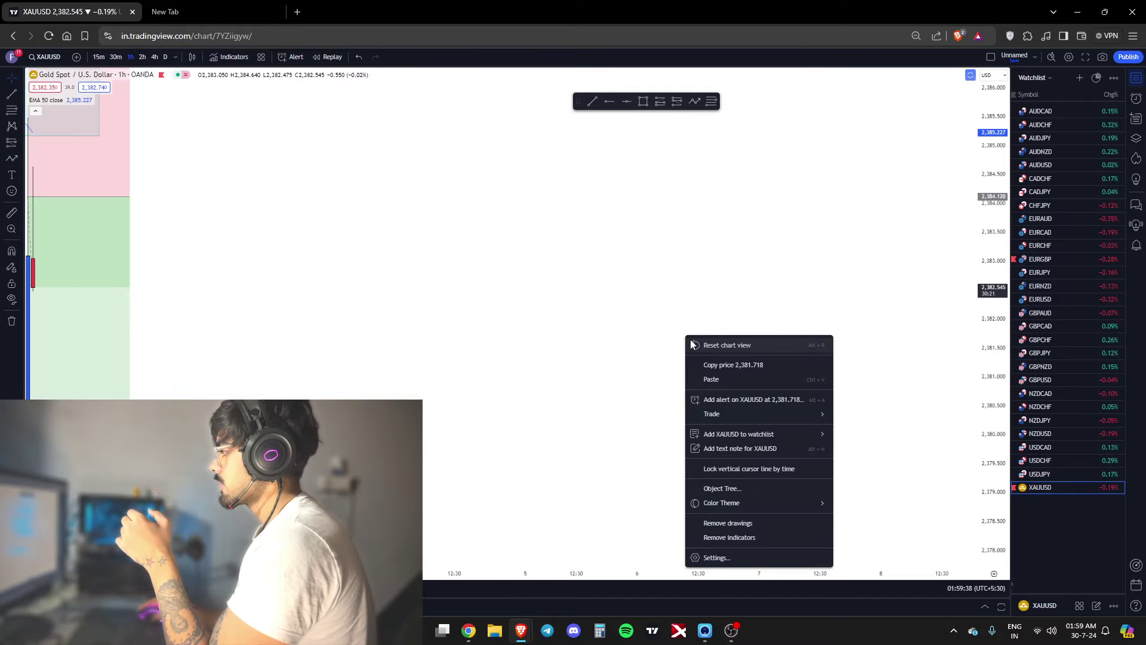
click(710, 353)
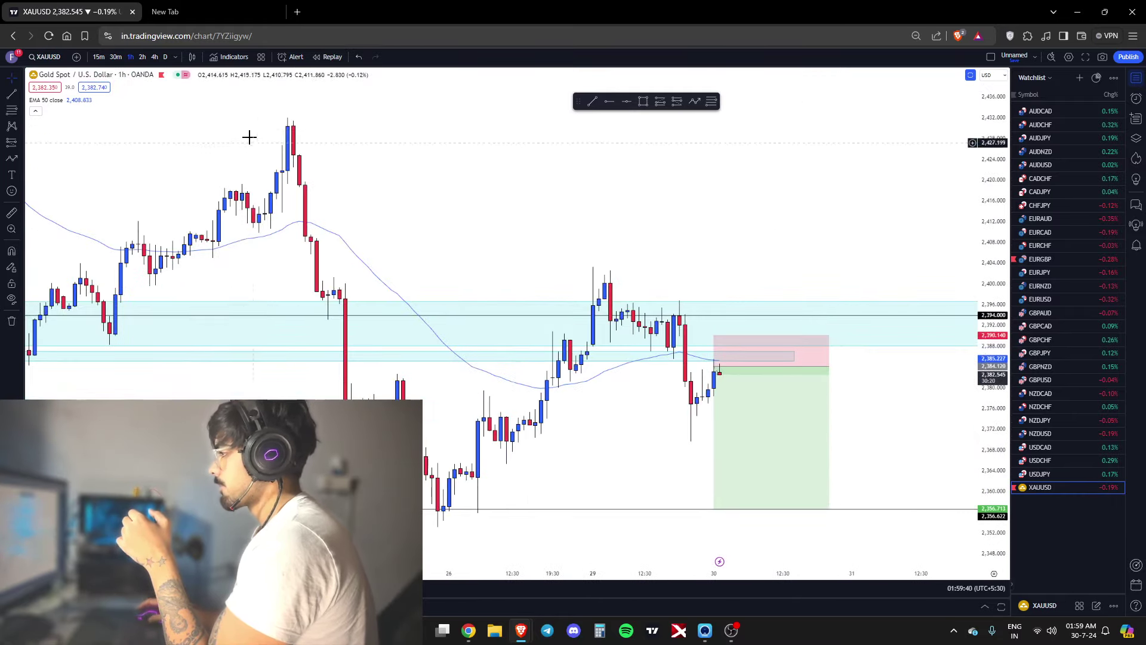
click(165, 57)
Sketch a zigzag path over the July decline through about 2,443, 2,390, 2,421 and 2,357, ending in the zone at about 2,390
scroll(699, 232, down, 1)
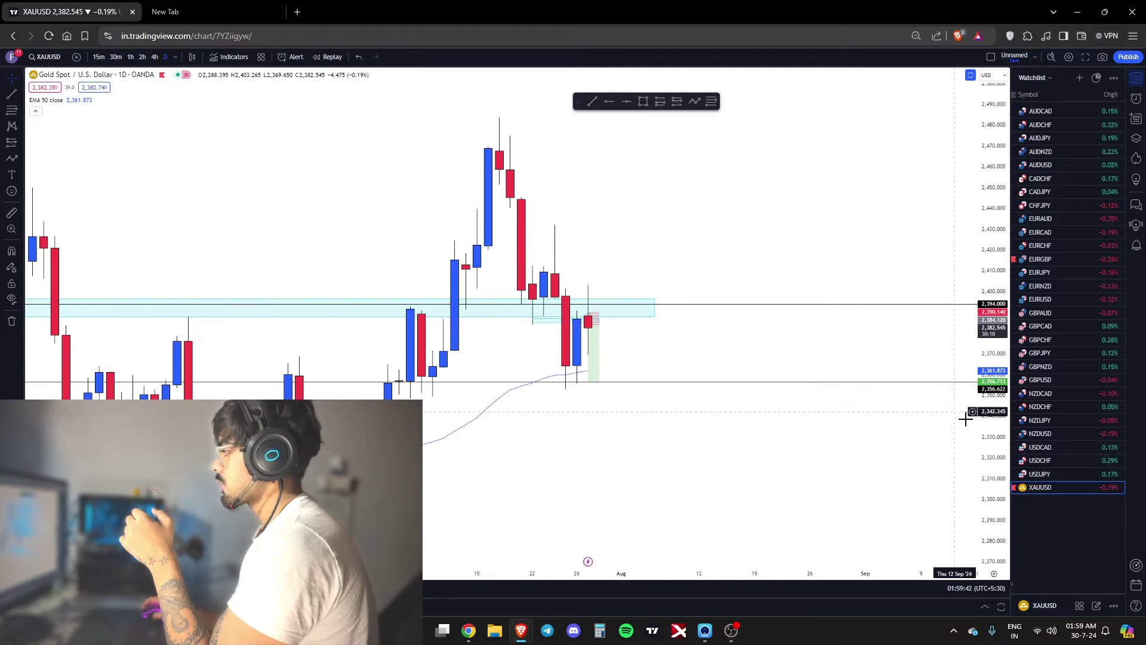
drag(991, 417, 991, 358)
drag(702, 446, 717, 395)
scroll(776, 394, down, 5)
drag(1002, 354, 1003, 512)
drag(828, 513, 798, 515)
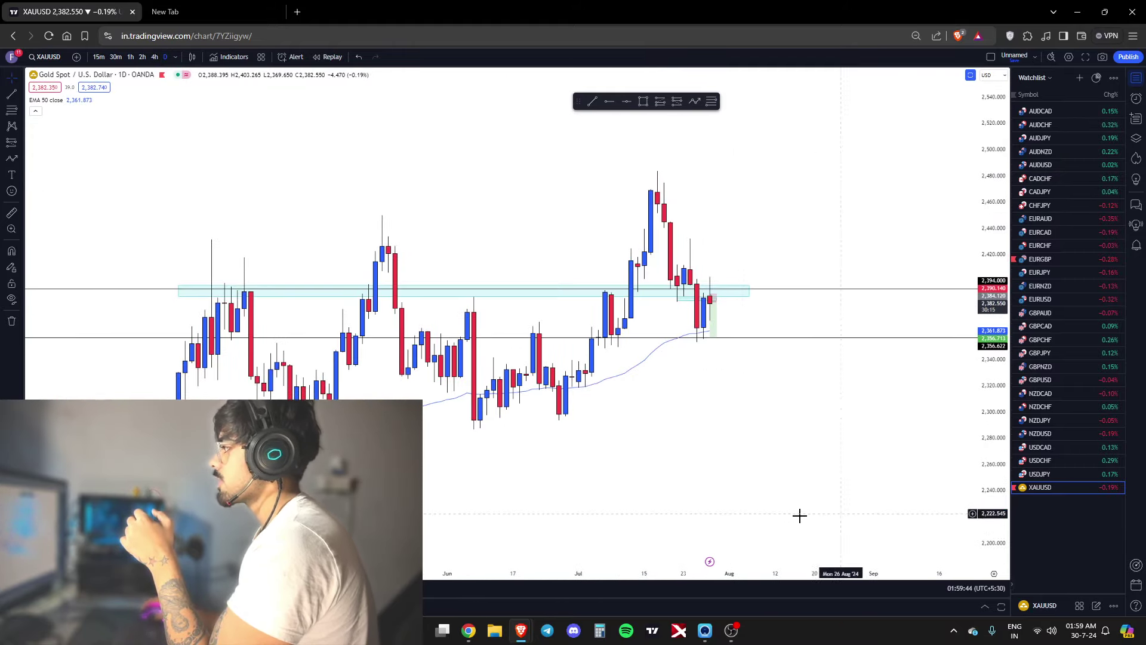
scroll(716, 472, up, 4)
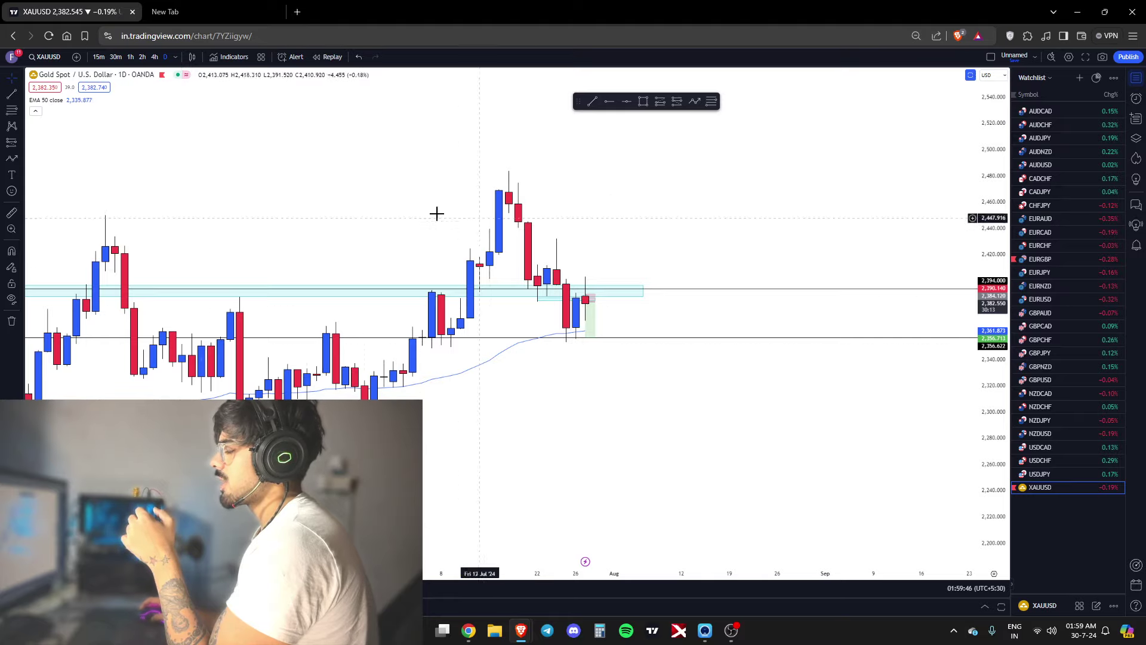
scroll(583, 243, up, 2)
click(694, 101)
click(421, 224)
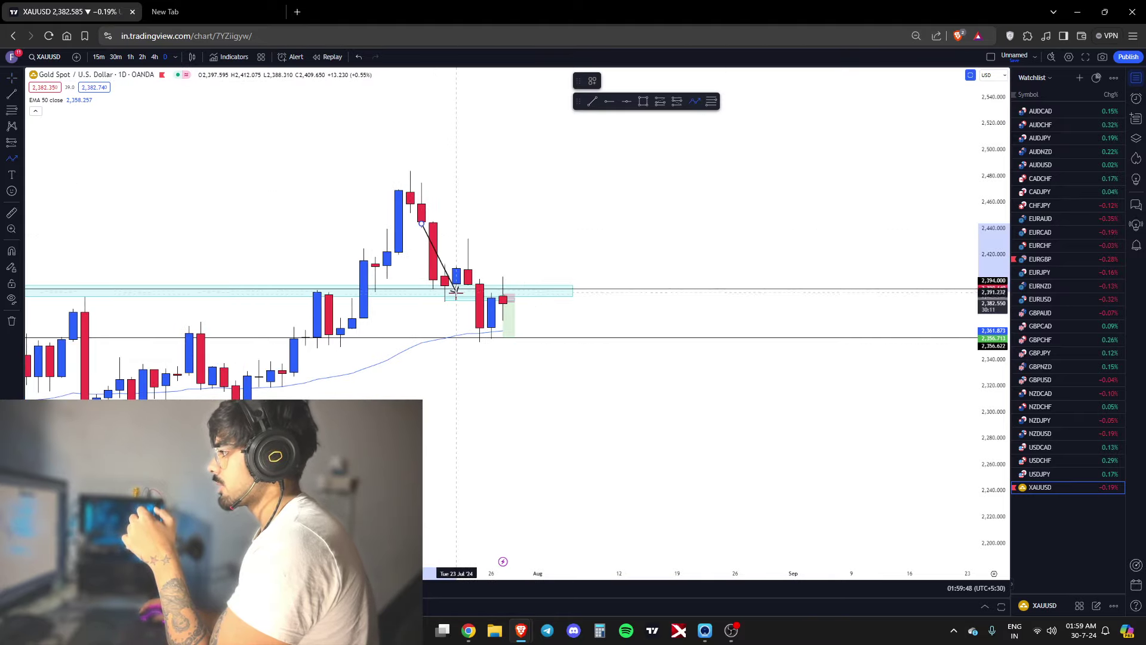
click(456, 294)
click(467, 253)
click(491, 337)
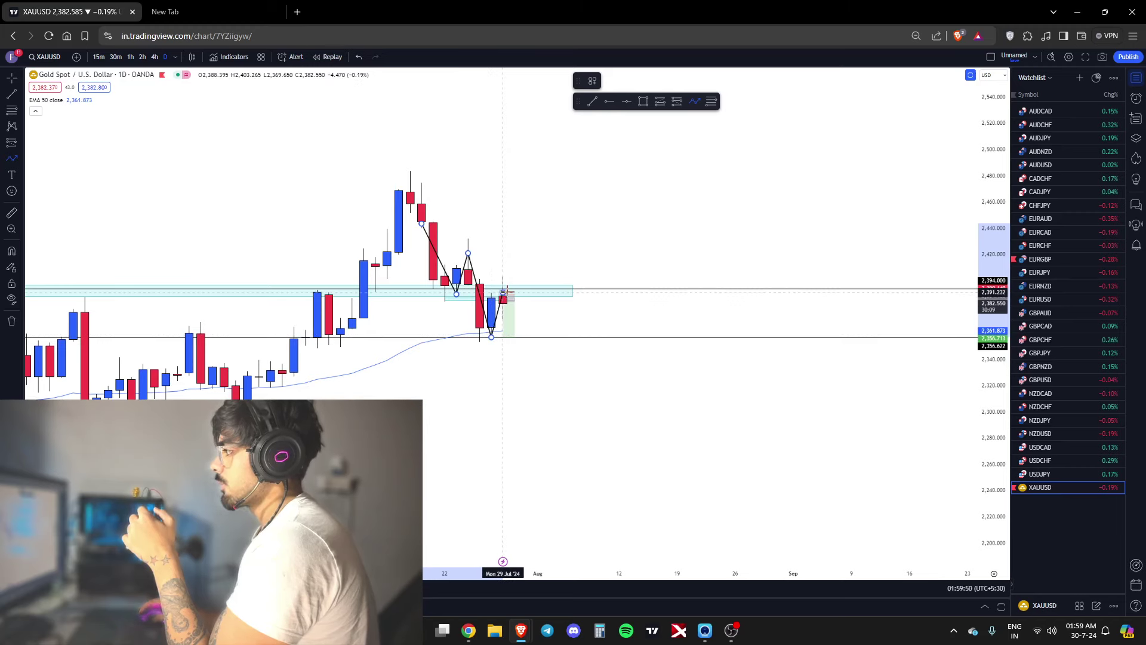
double_click(504, 294)
click(647, 188)
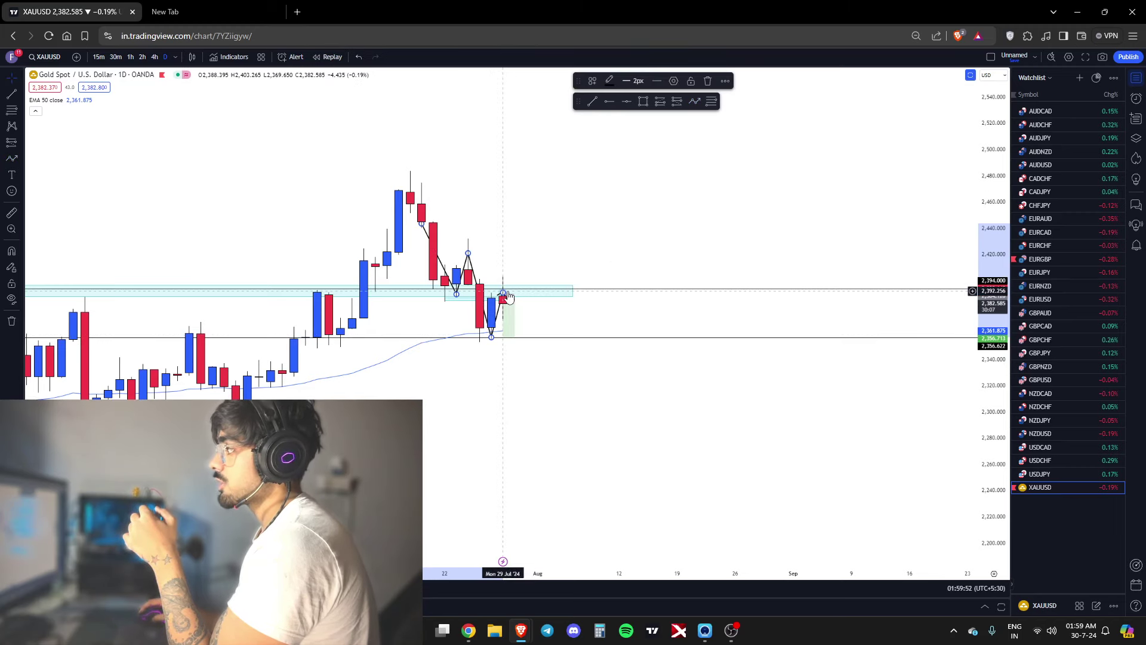
Sketch a drop arrow from the zone at about 2,389 down to about 2,345 and delete both sketched paths
click(695, 102)
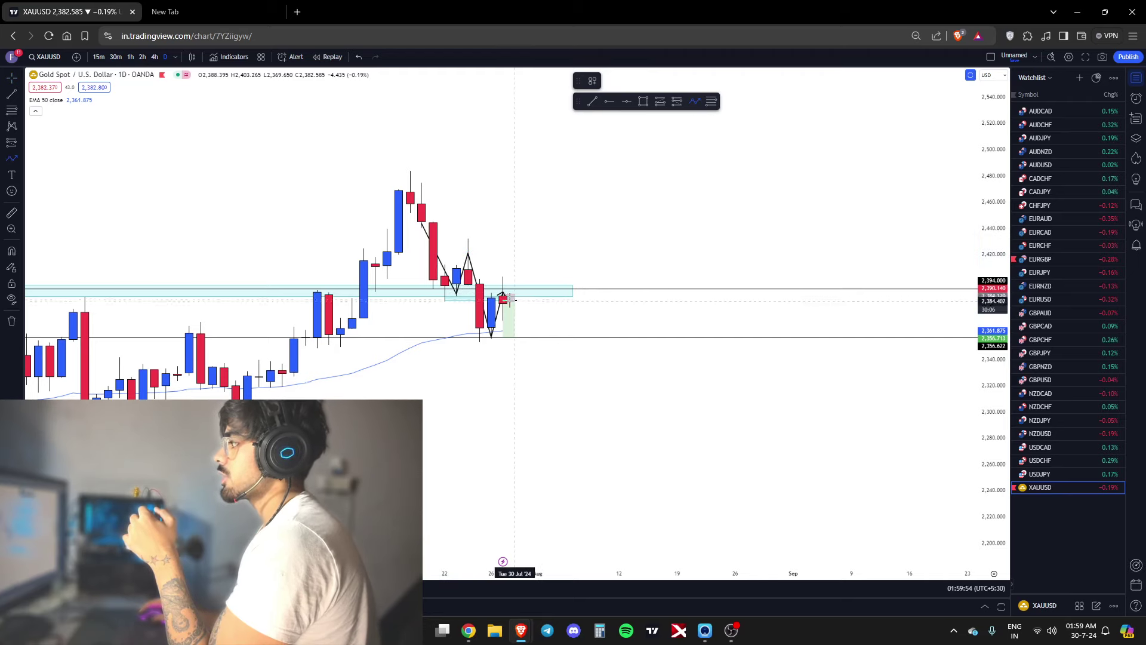
click(502, 295)
double_click(515, 353)
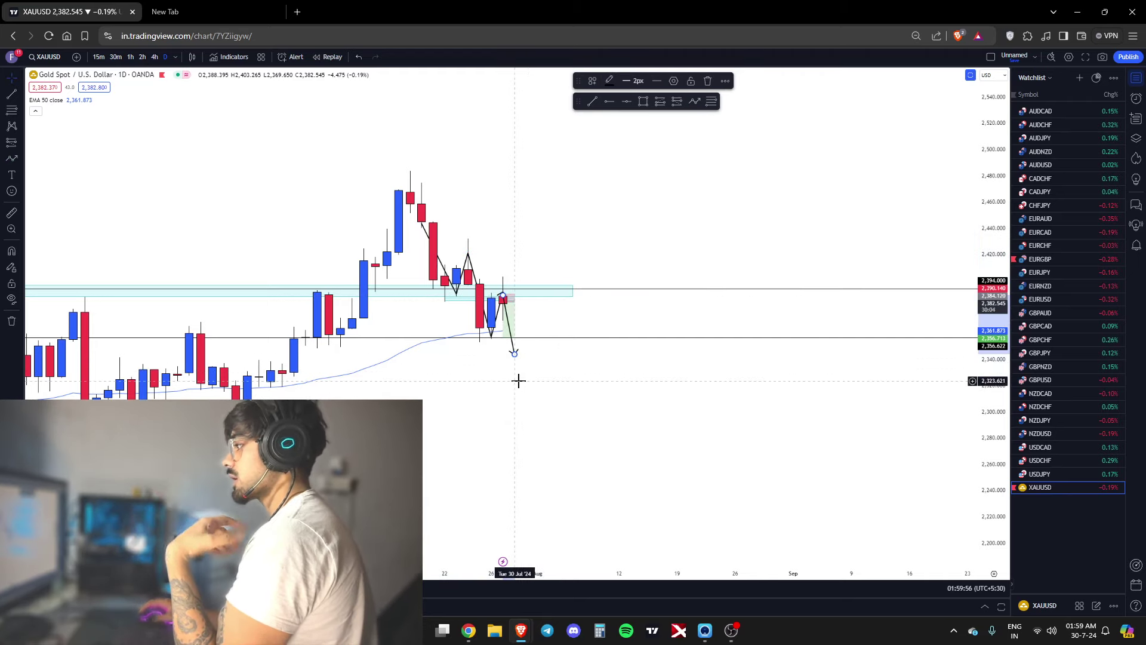
key(Delete)
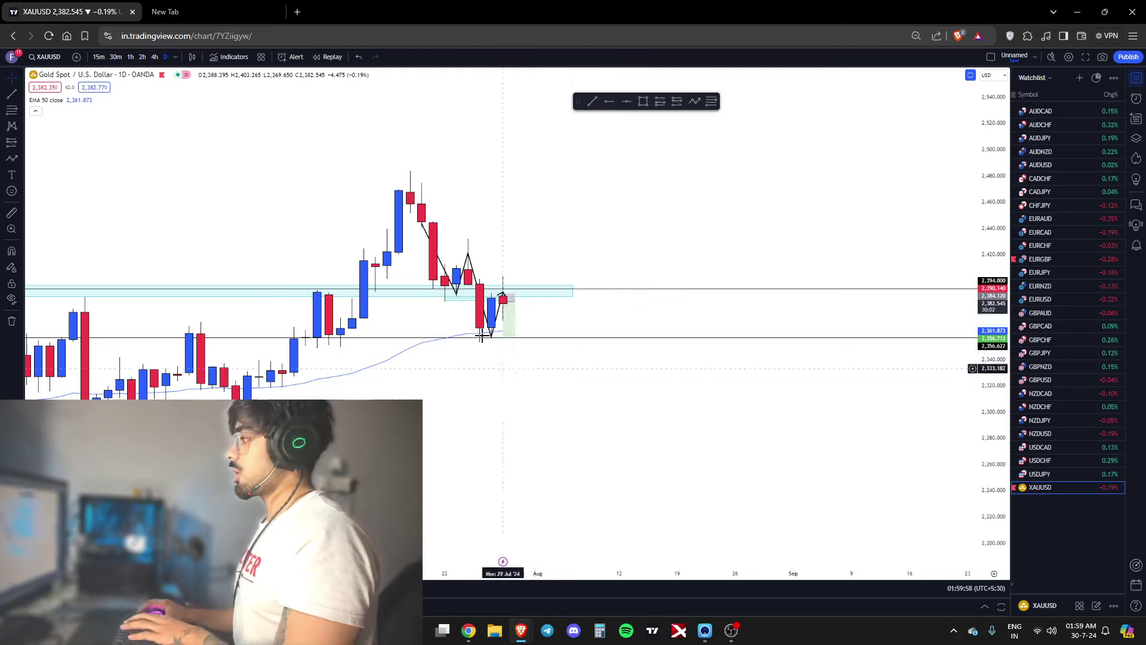
click(470, 256)
key(Delete)
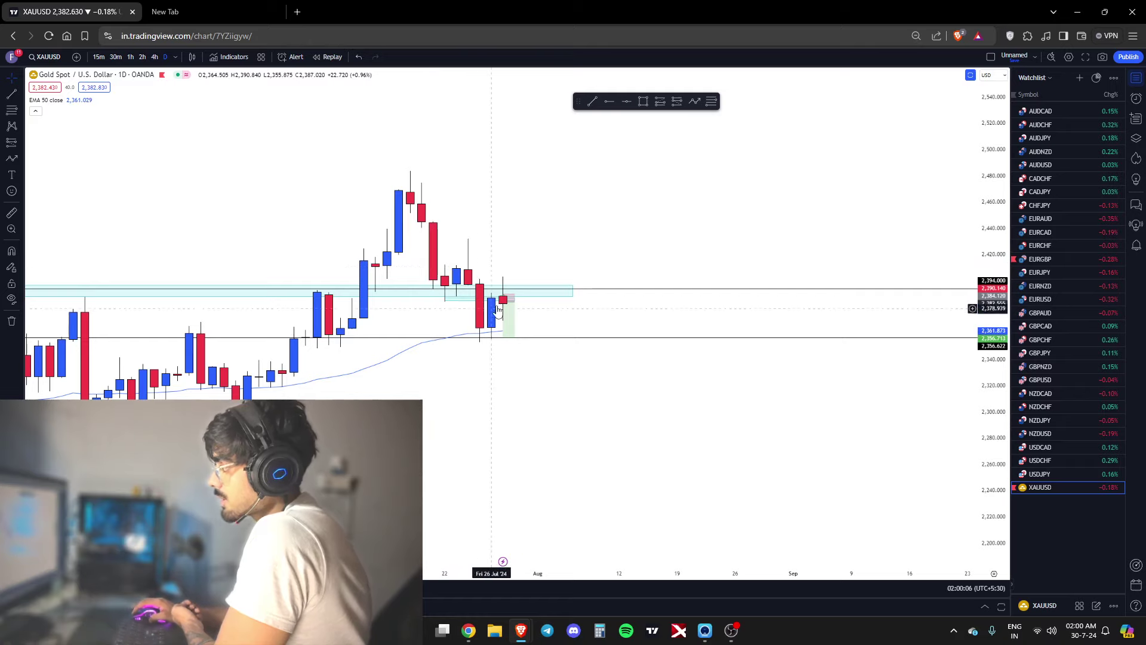
Examine XAUUSD price around the zone and the short position on the 2-hour, 4-hour and 1-hour timeframes
click(143, 58)
click(154, 57)
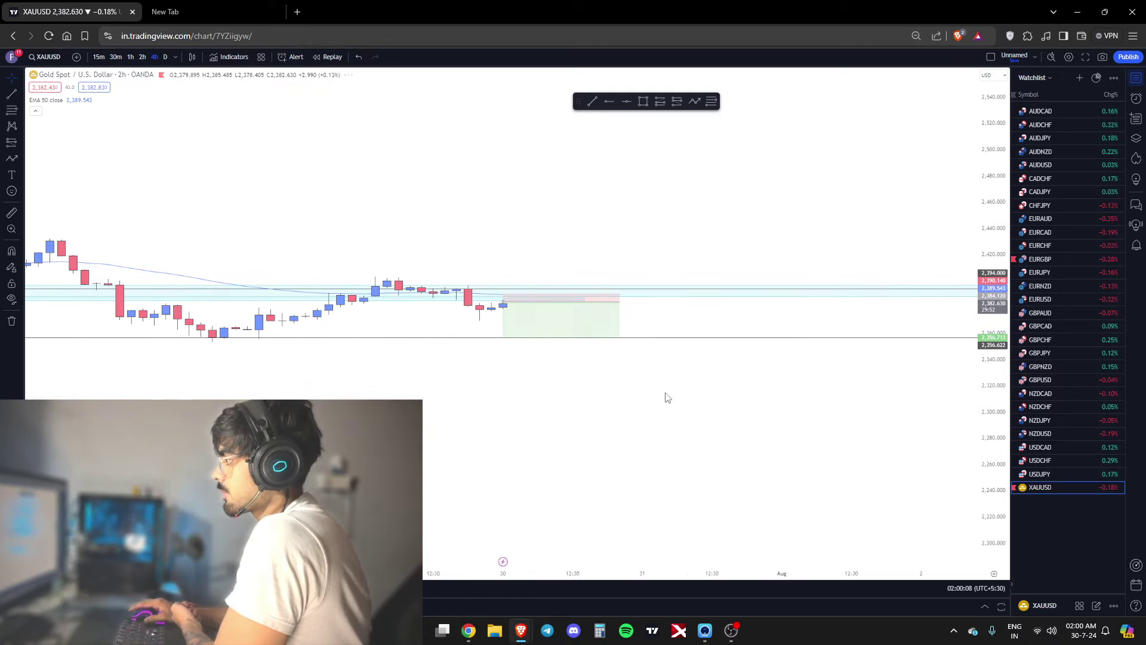
scroll(731, 313, down, 3)
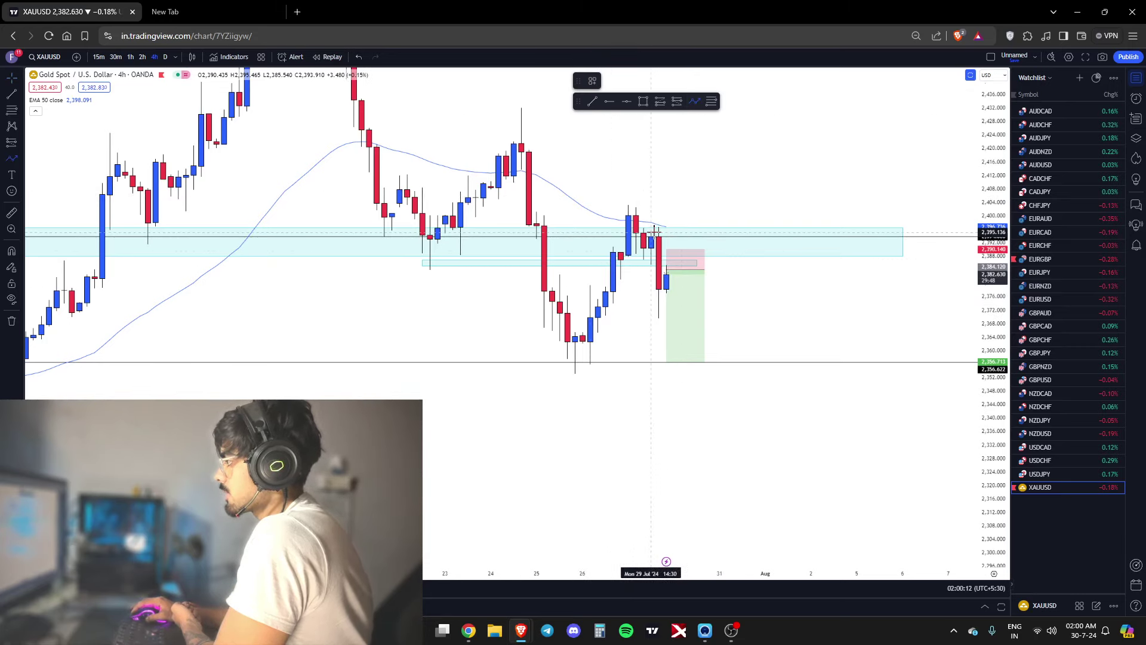
click(130, 56)
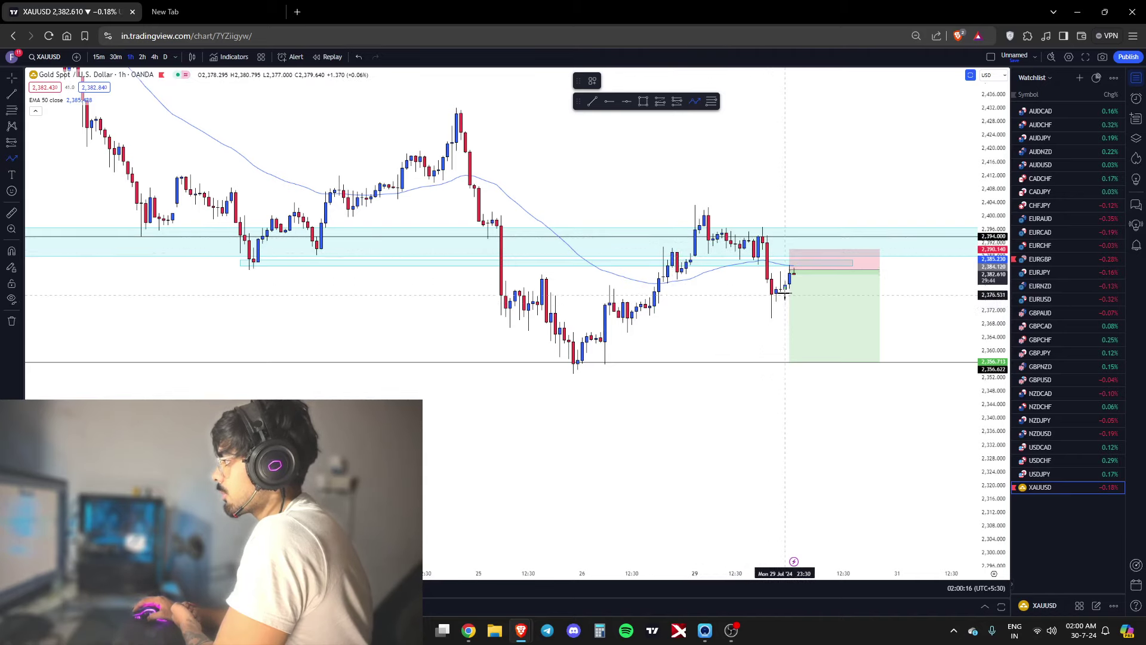
Switch to the 30-minute timeframe and draw a rectangle around the latest candles from about 2,382.2 to 2,385.5
click(116, 57)
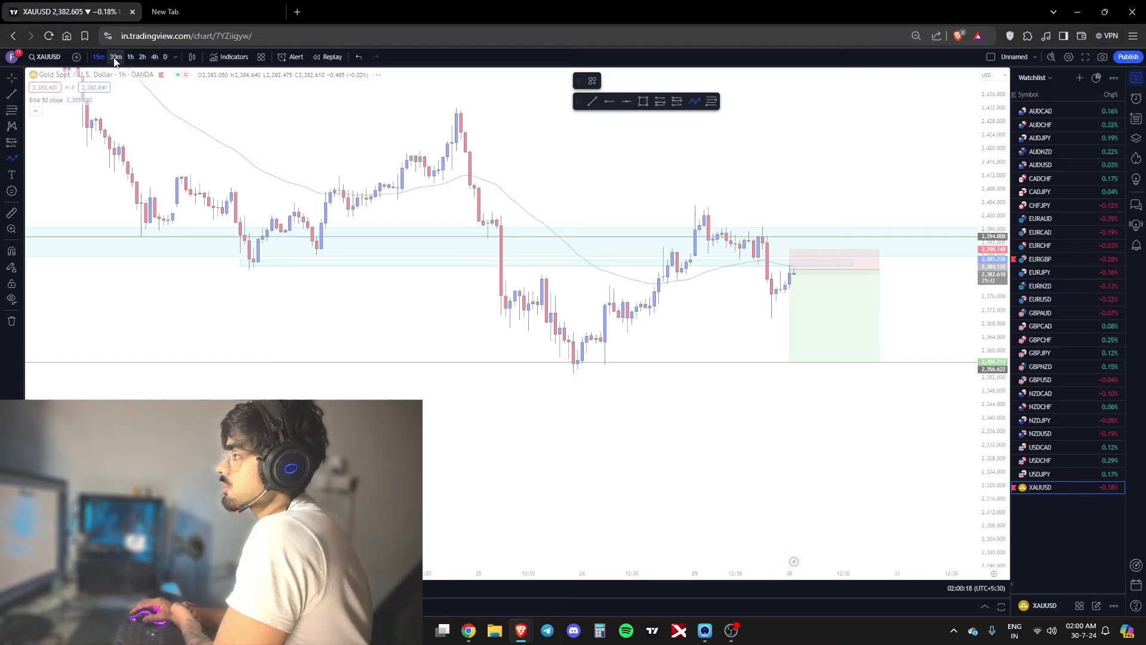
scroll(693, 251, up, 3)
scroll(693, 251, up, 2)
drag(693, 252, 447, 302)
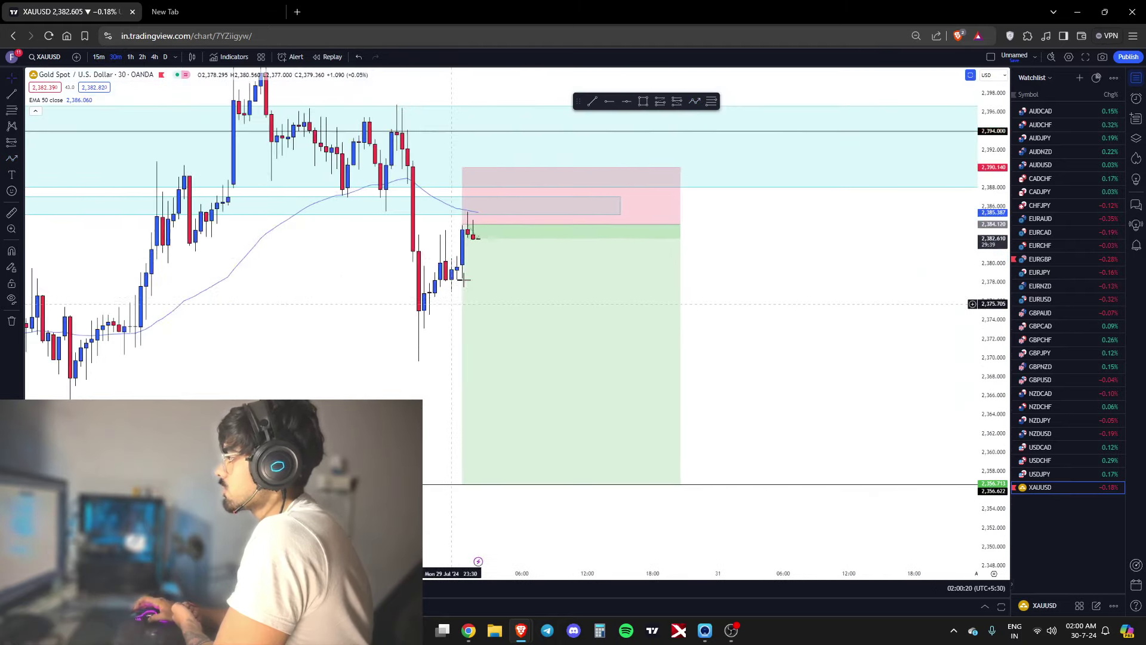
click(642, 101)
click(451, 210)
drag(453, 211, 489, 242)
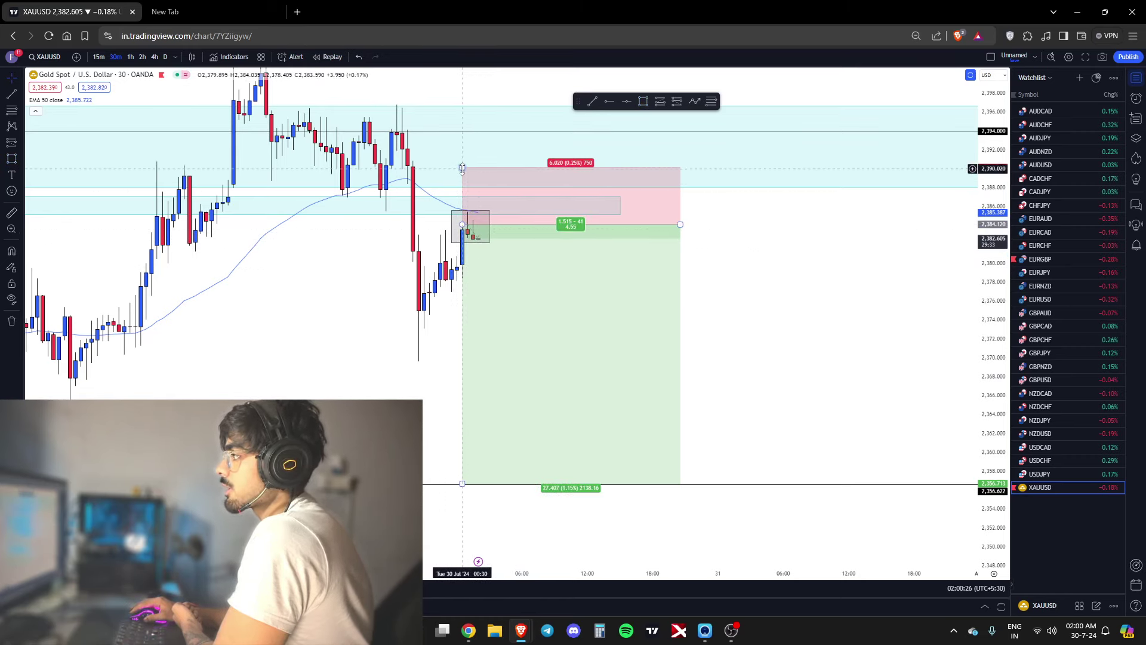
Adjust the XAUUSD short position's target to 2,356.68 at the lower horizontal line
scroll(954, 287, down, 3)
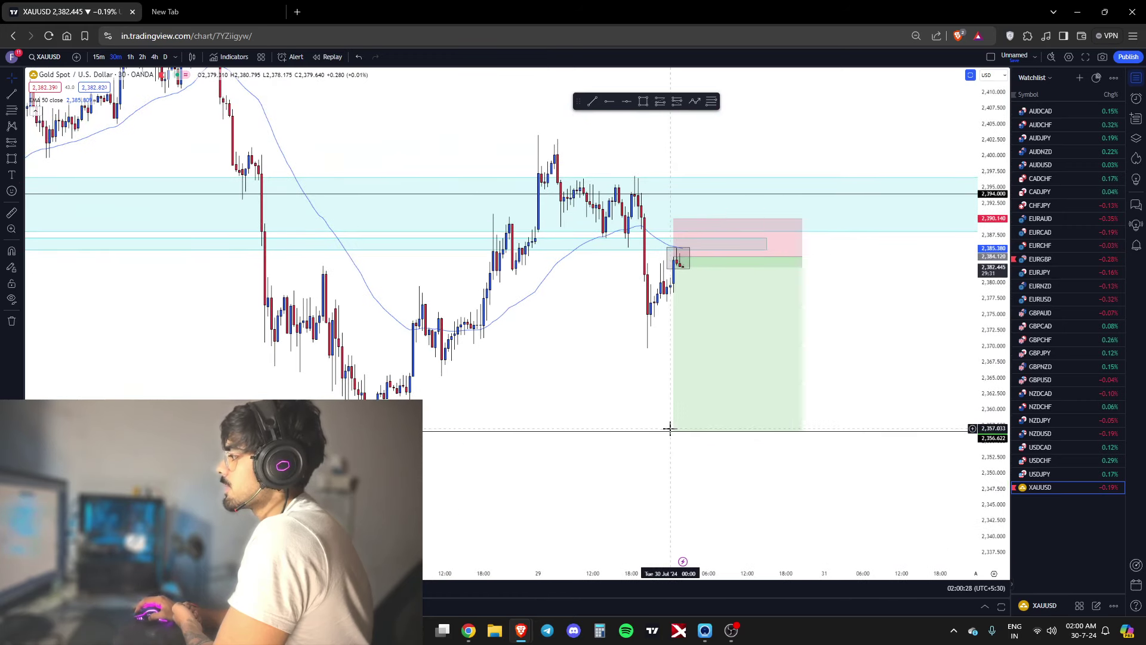
mouse_move(675, 430)
mouse_down()
mouse_move(676, 367)
mouse_move(671, 422)
mouse_move(657, 420)
mouse_up()
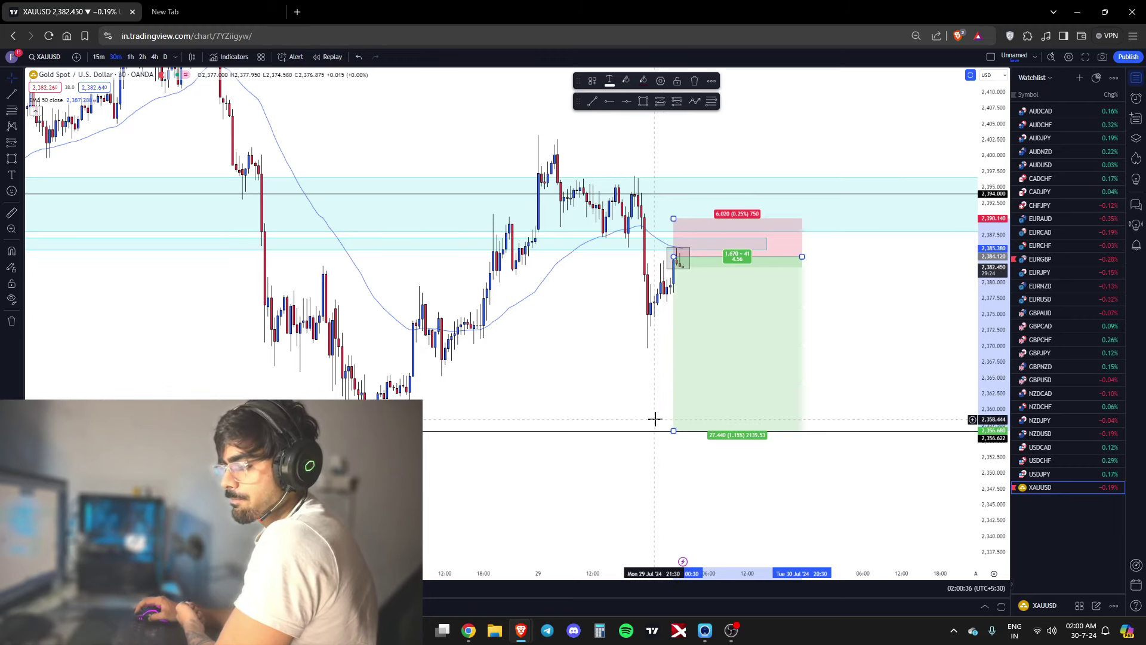